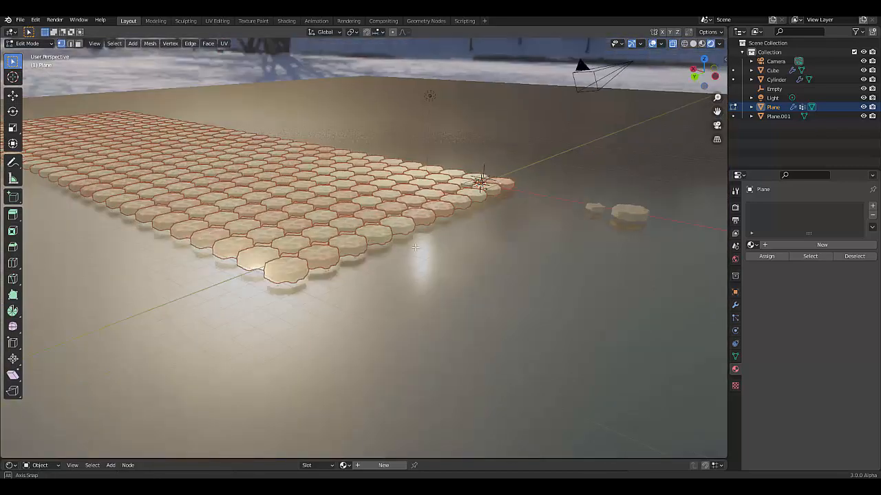
Step: Examine the finished floor of octagonal stone tiles up close and from different angles
{"action": "scroll", "coordinate": [275, 248], "scroll_direction": "up", "scroll_amount": 3}
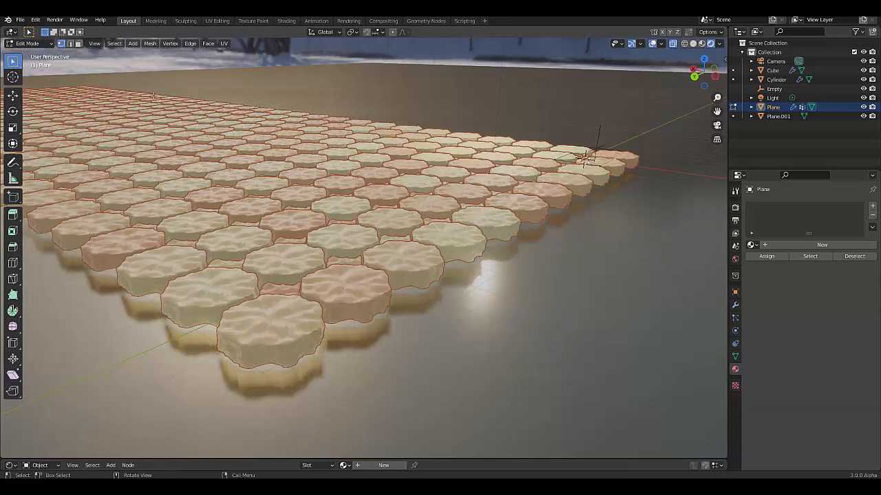
{"action": "left_click", "coordinate": [55, 20]}
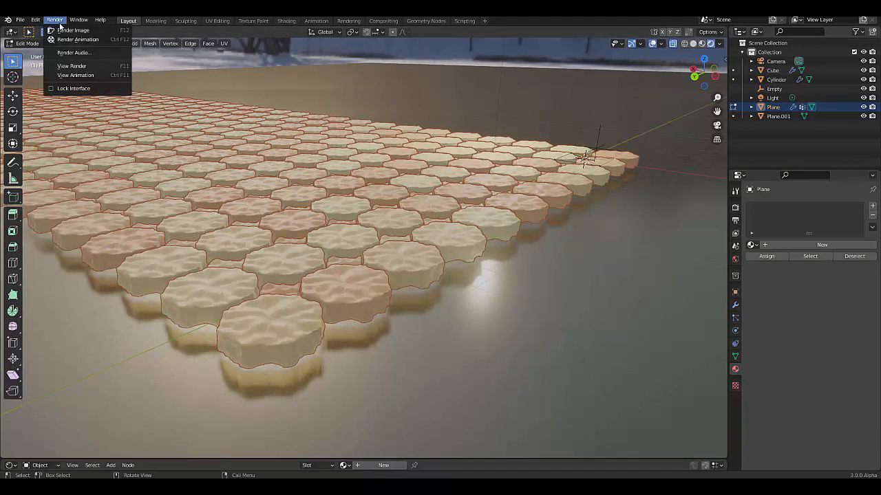
{"action": "left_click", "coordinate": [92, 66]}
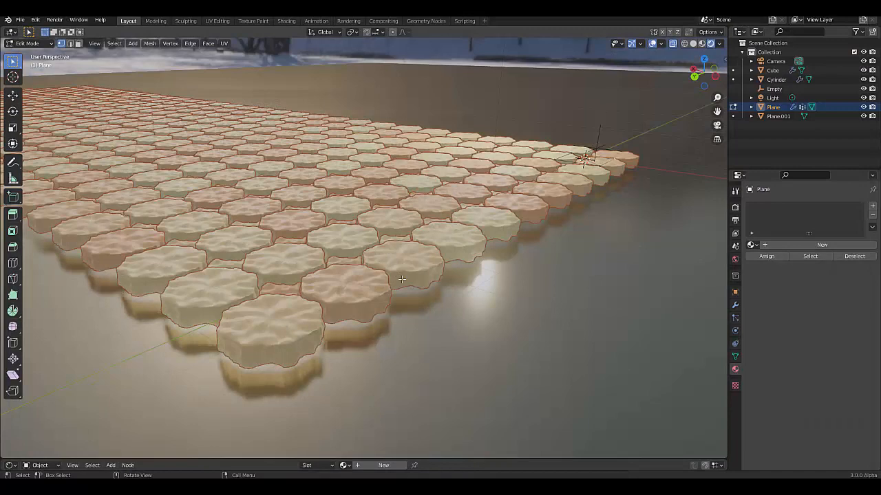
{"action": "scroll", "coordinate": [393, 275], "scroll_direction": "down", "scroll_amount": 3}
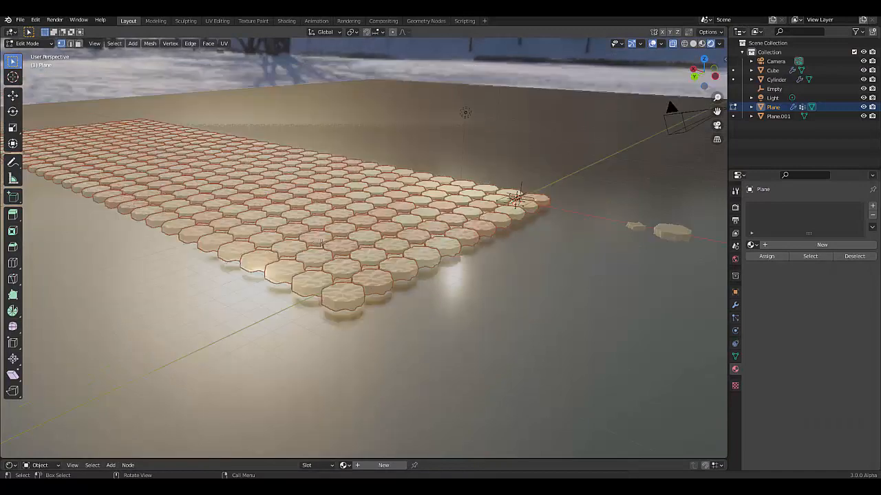
{"action": "middle_click_drag", "start_coordinate": [289, 244], "coordinate": [183, 235]}
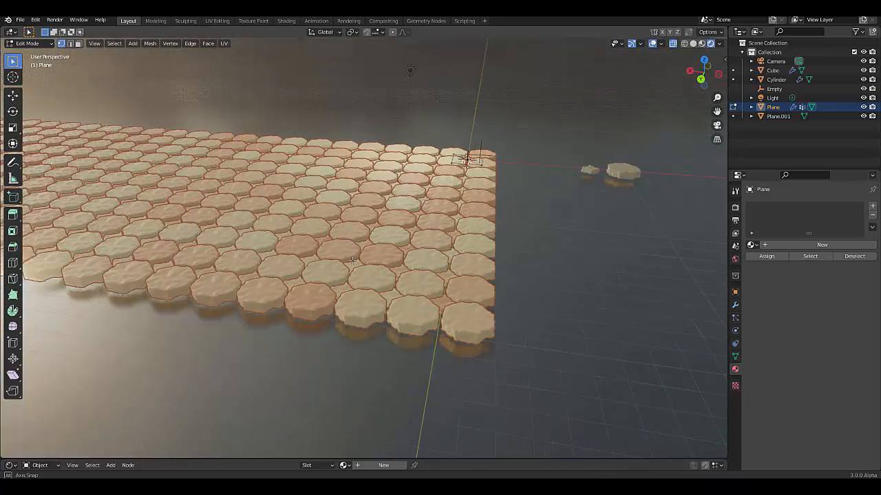
{"action": "middle_click_drag", "start_coordinate": [352, 260], "coordinate": [374, 273]}
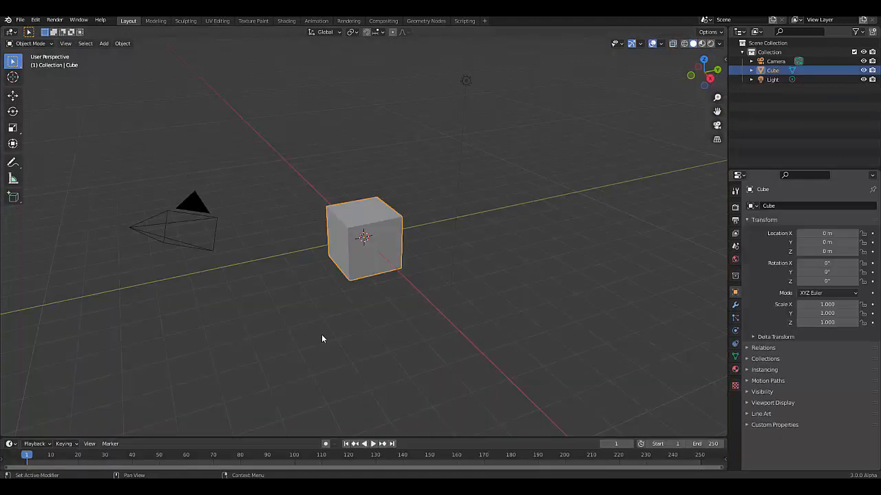
Step: Delete the default cube from the new scene
{"action": "middle_click_drag", "start_coordinate": [323, 338], "coordinate": [353, 266]}
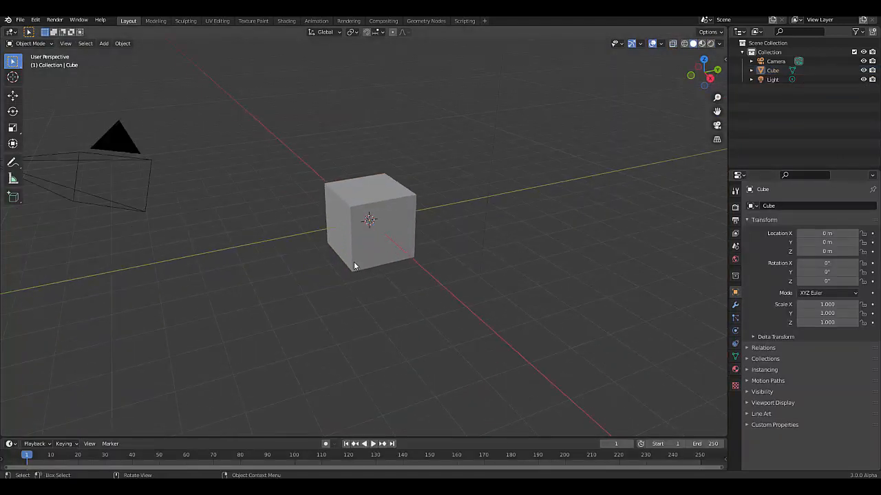
{"action": "left_click", "coordinate": [353, 253]}
{"action": "key", "text": "x"}
{"action": "left_click", "coordinate": [354, 252]}
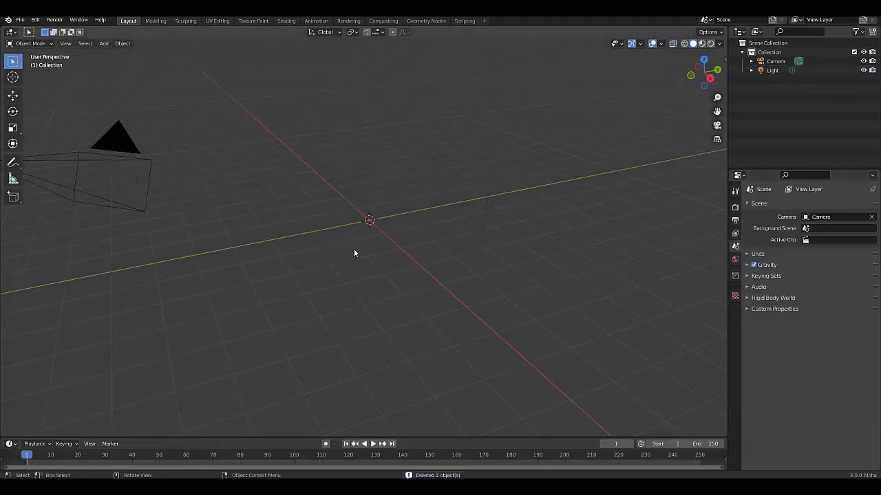
Step: Add a cylinder mesh with 8 vertices at the origin and look at it from the top view
{"action": "key", "text": "shift+a"}
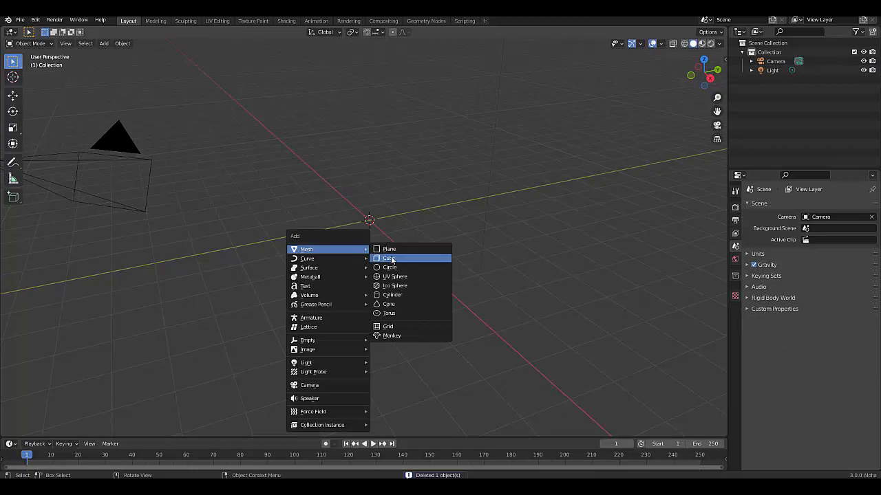
{"action": "left_click", "coordinate": [392, 295]}
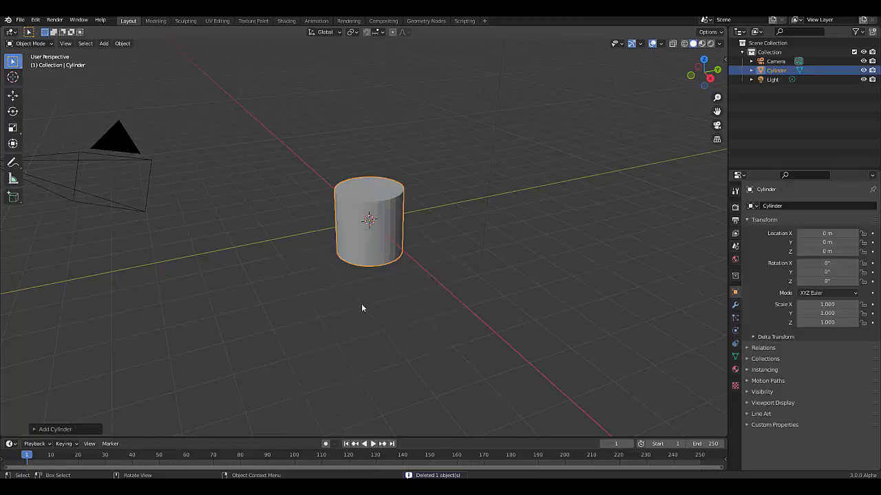
{"action": "key", "text": "KP_7"}
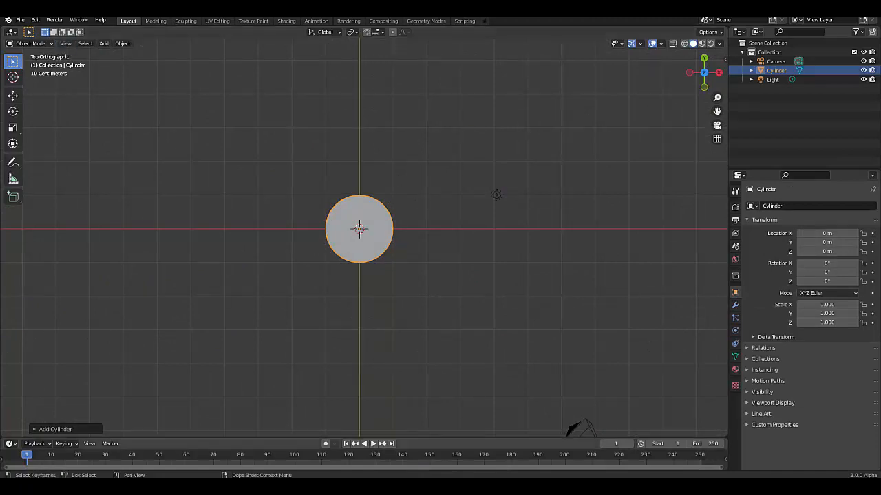
{"action": "left_click", "coordinate": [72, 431]}
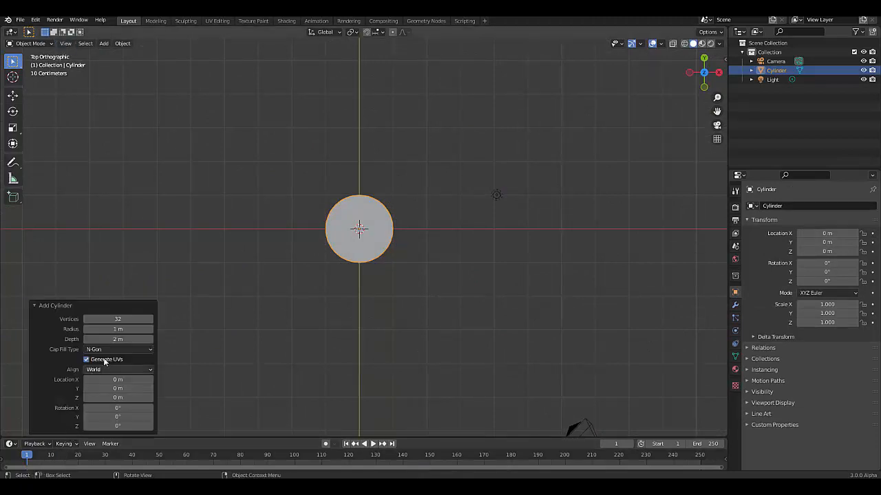
{"action": "left_click", "coordinate": [110, 319]}
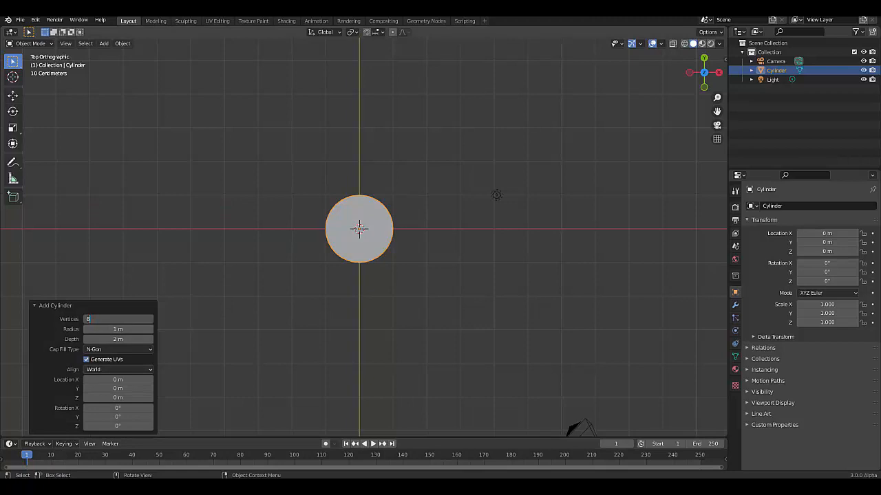
{"action": "type", "text": "8"}
{"action": "key", "text": "Return"}
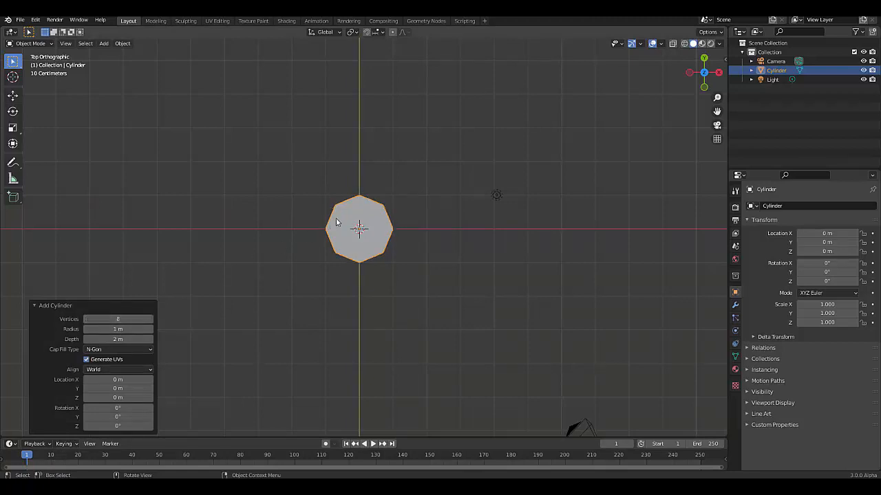
Step: Rotate the octagonal cylinder by -22.5° in the top view so its sides line up with the axes
{"action": "scroll", "coordinate": [368, 243], "scroll_direction": "up", "scroll_amount": 3}
{"action": "key", "text": "r"}
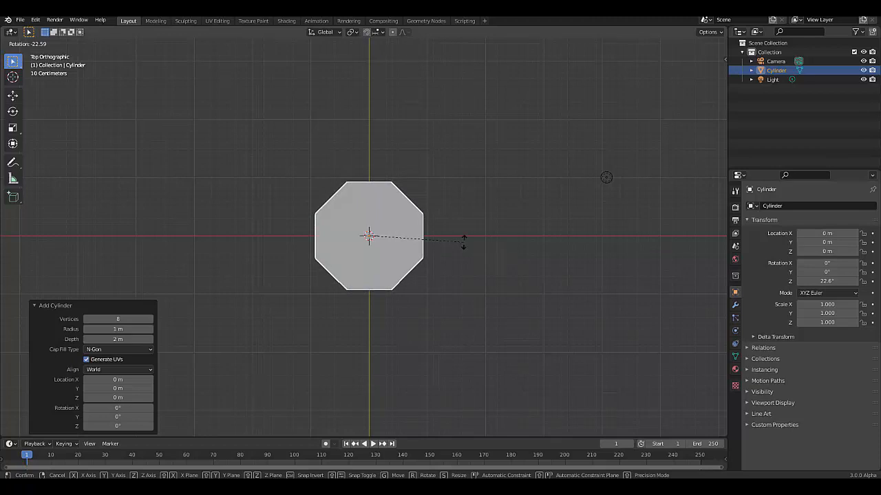
{"action": "type", "text": "-22"}
{"action": "type", "text": ".5"}
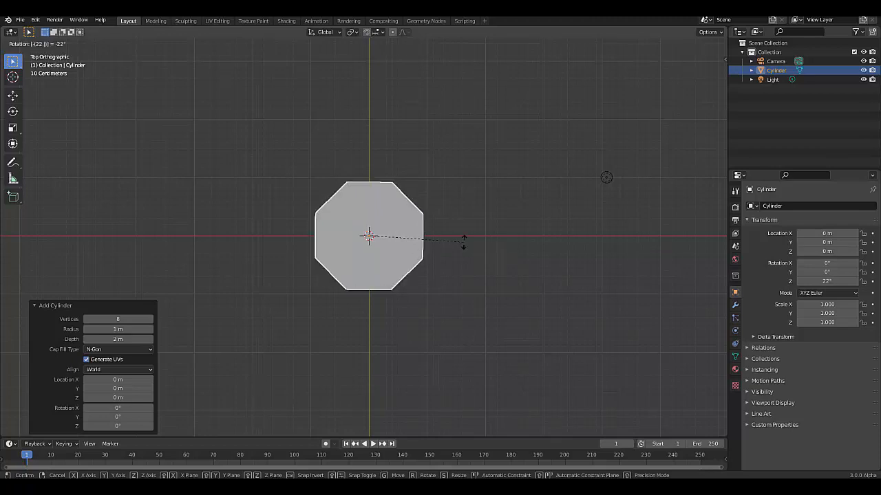
{"action": "key", "text": "Return"}
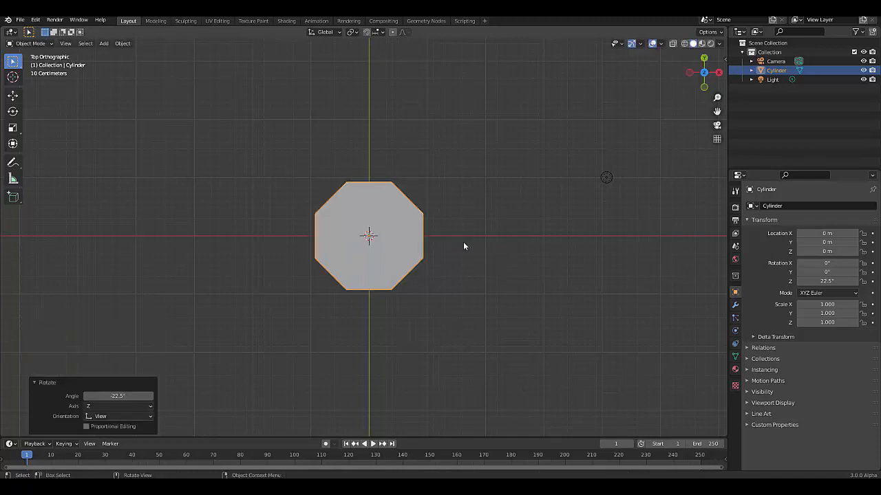
Step: Move the octagonal cylinder -10 m along the X axis
{"action": "scroll", "coordinate": [387, 221], "scroll_direction": "down", "scroll_amount": 4}
{"action": "scroll", "coordinate": [354, 187], "scroll_direction": "up", "scroll_amount": 3}
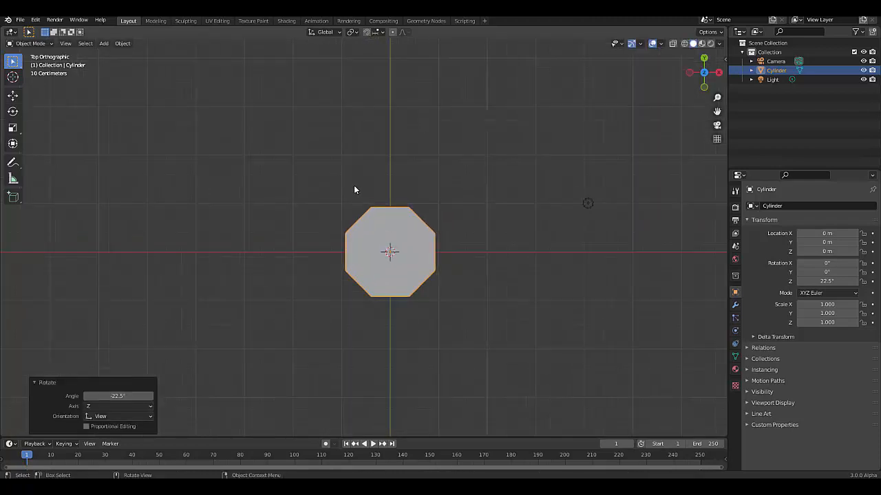
{"action": "key", "text": "g"}
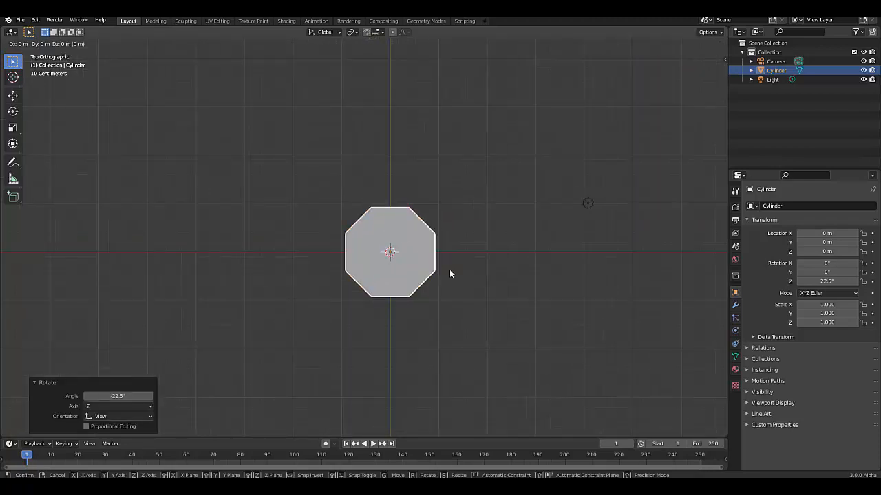
{"action": "key", "text": "x"}
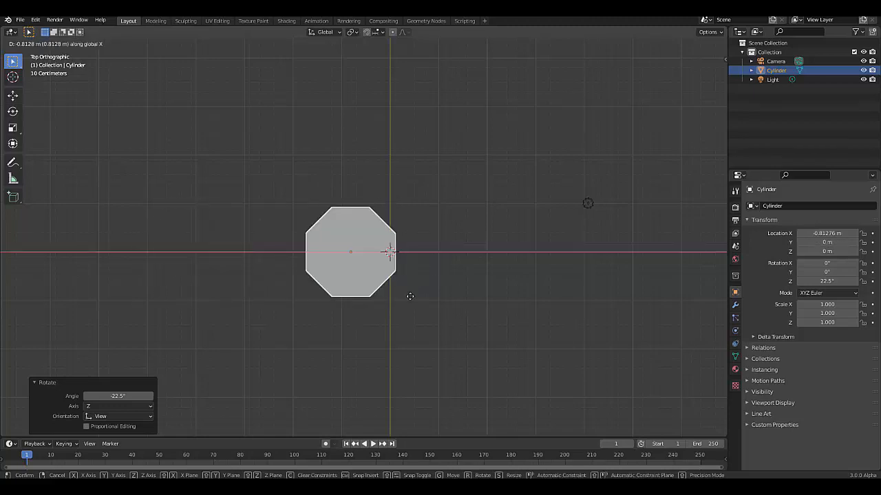
{"action": "type", "text": "-10"}
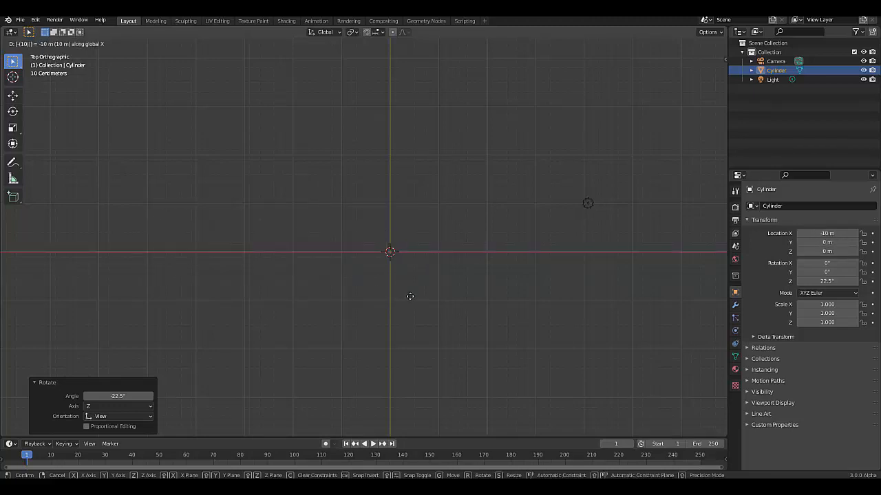
{"action": "key", "text": "Return"}
Step: Add a plane mesh at the world origin and leave it deselected
{"action": "scroll", "coordinate": [423, 323], "scroll_direction": "down", "scroll_amount": 6}
{"action": "scroll", "coordinate": [438, 348], "scroll_direction": "up", "scroll_amount": 4}
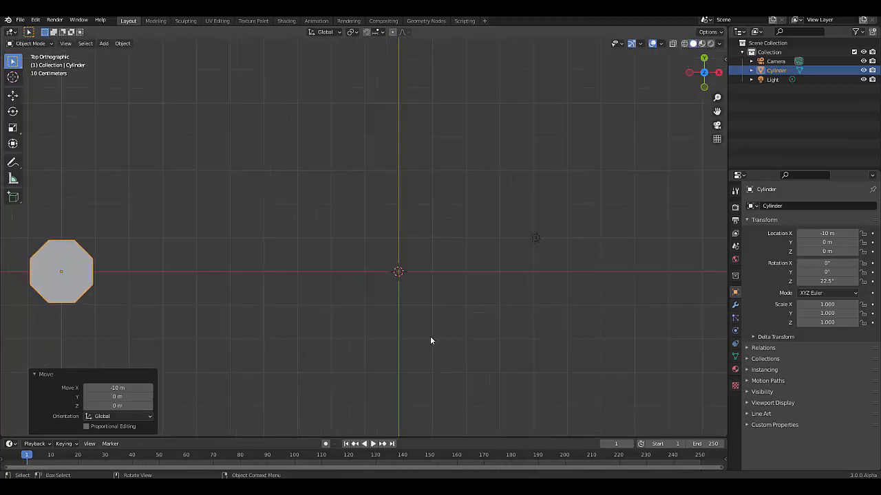
{"action": "key", "text": "shift+a"}
{"action": "mouse_move", "coordinate": [390, 302]}
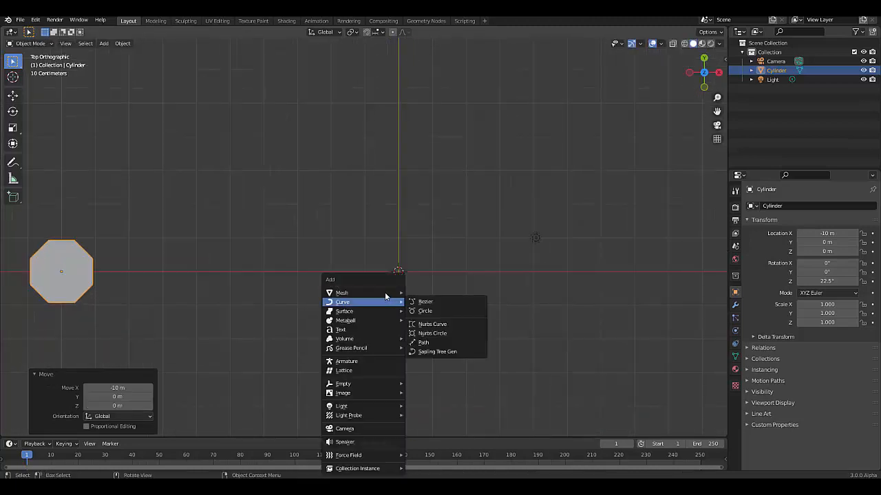
{"action": "left_click", "coordinate": [437, 292]}
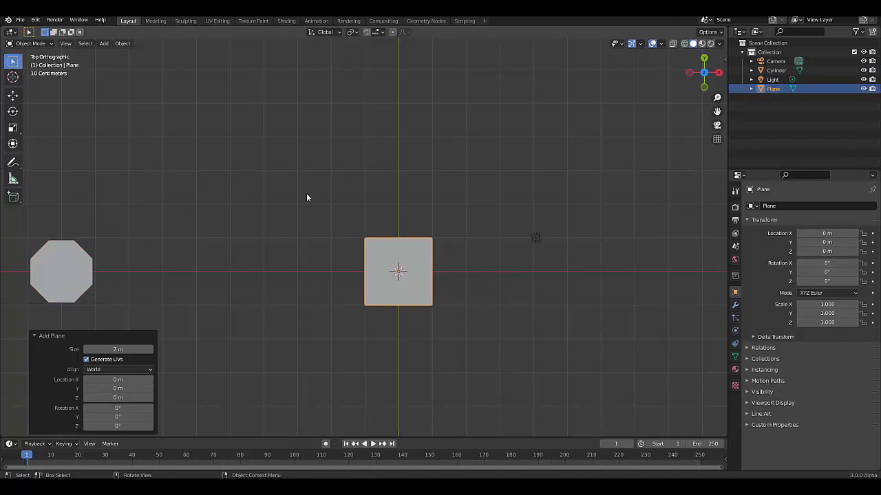
{"action": "left_click", "coordinate": [194, 301]}
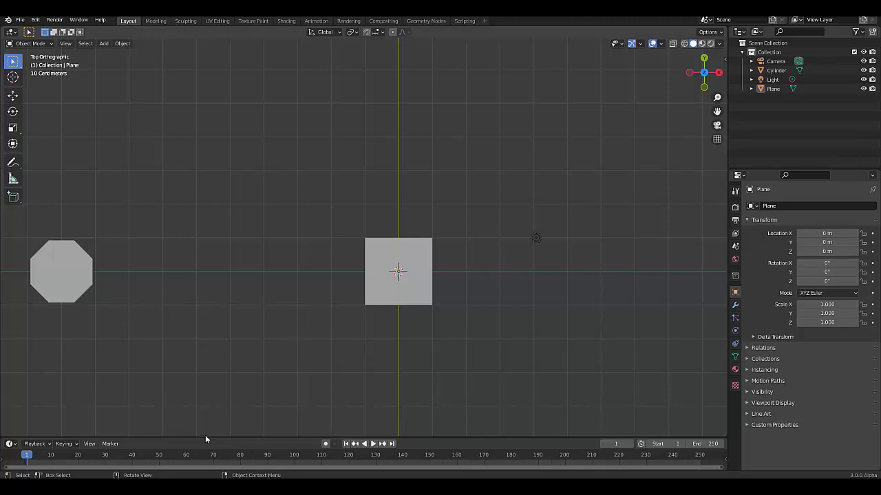
Step: Enlarge the timeline area, switch it to the Geometry Node Editor and create a new node tree for the plane
{"action": "left_click_drag", "start_coordinate": [205, 437], "coordinate": [246, 261]}
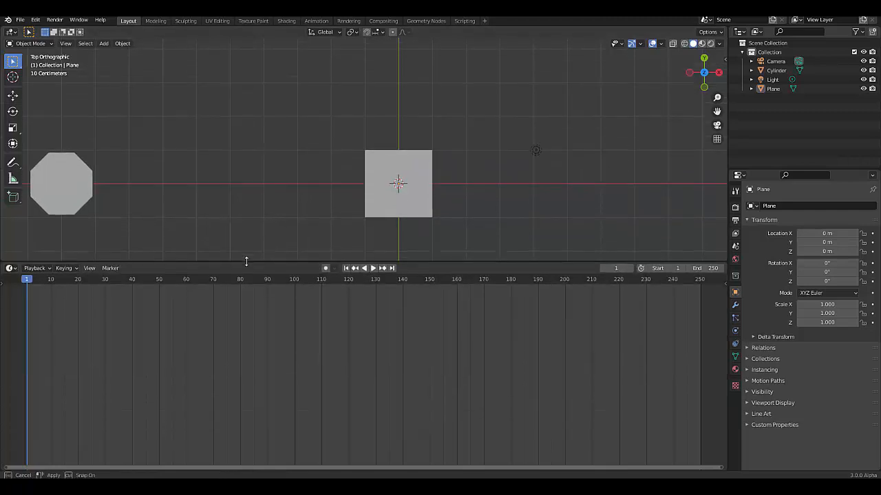
{"action": "left_click", "coordinate": [11, 268]}
{"action": "left_click", "coordinate": [42, 344]}
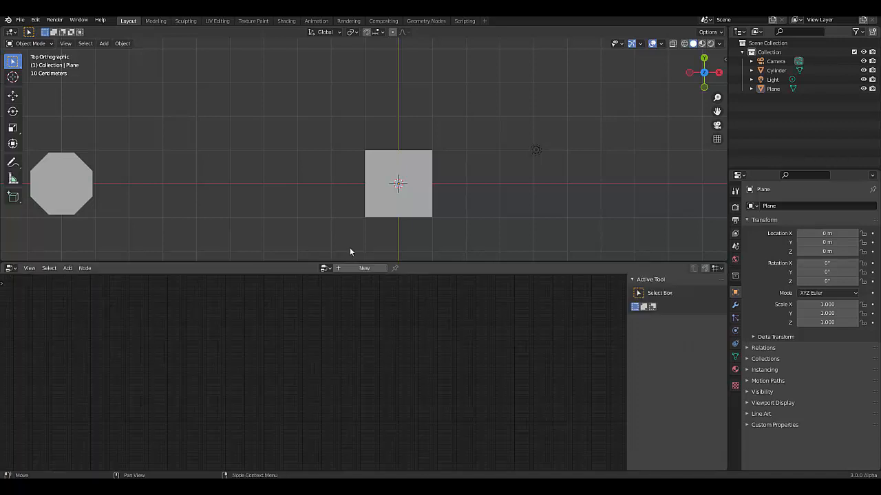
{"action": "left_click", "coordinate": [399, 203]}
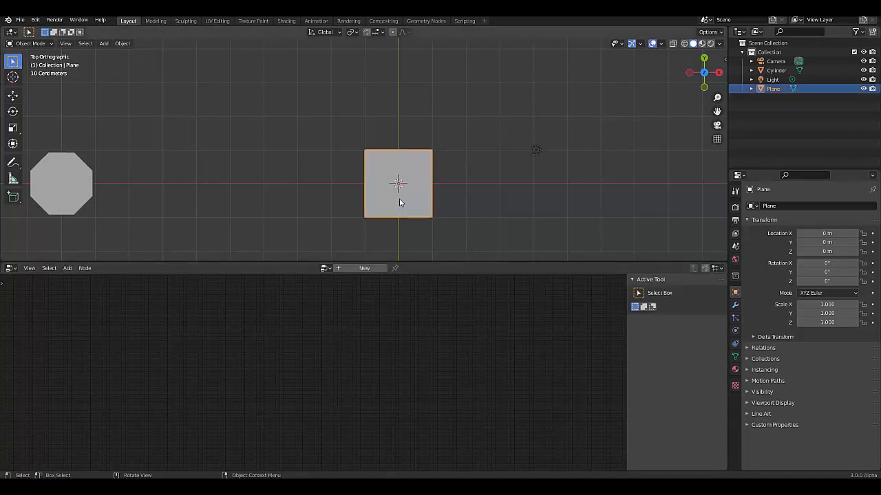
{"action": "left_click", "coordinate": [364, 269]}
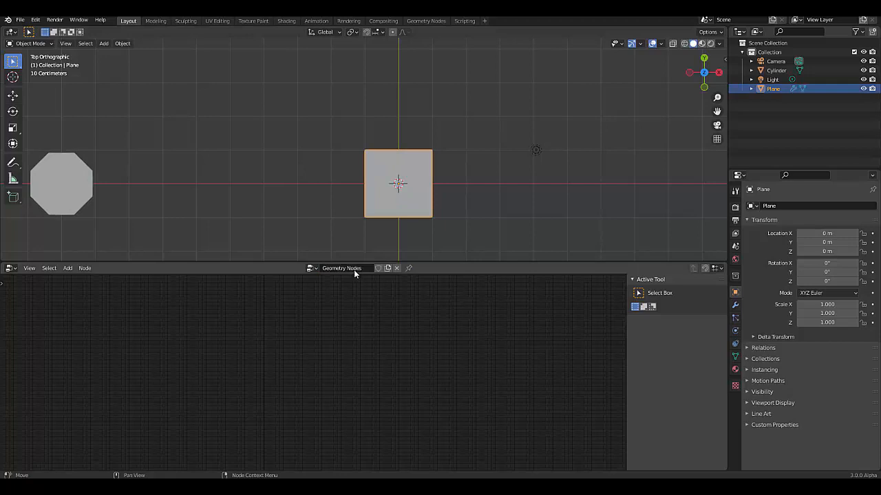
Step: Insert a Point Instance node between Group Input and Group Output, with the octagonal cylinder as its instanced object
{"action": "scroll", "coordinate": [271, 385], "scroll_direction": "up", "scroll_amount": 4}
{"action": "scroll", "coordinate": [322, 340], "scroll_direction": "up", "scroll_amount": 4}
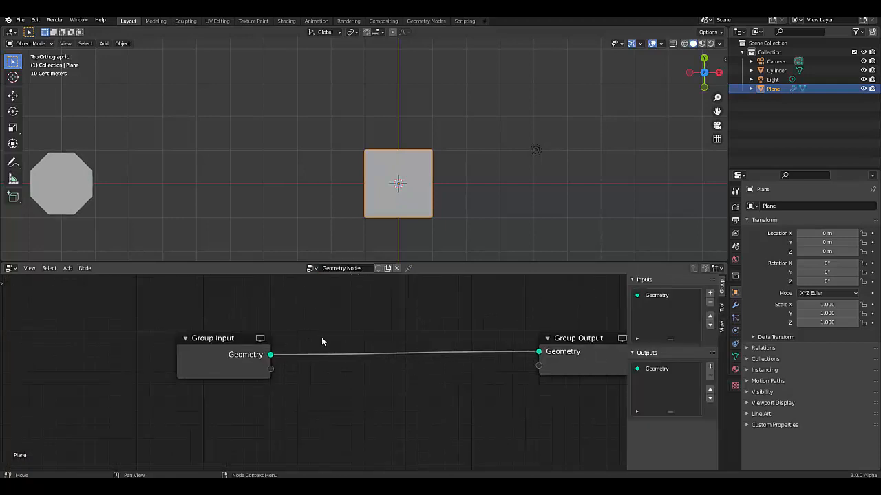
{"action": "key", "text": "shift+a"}
{"action": "mouse_move", "coordinate": [324, 389]}
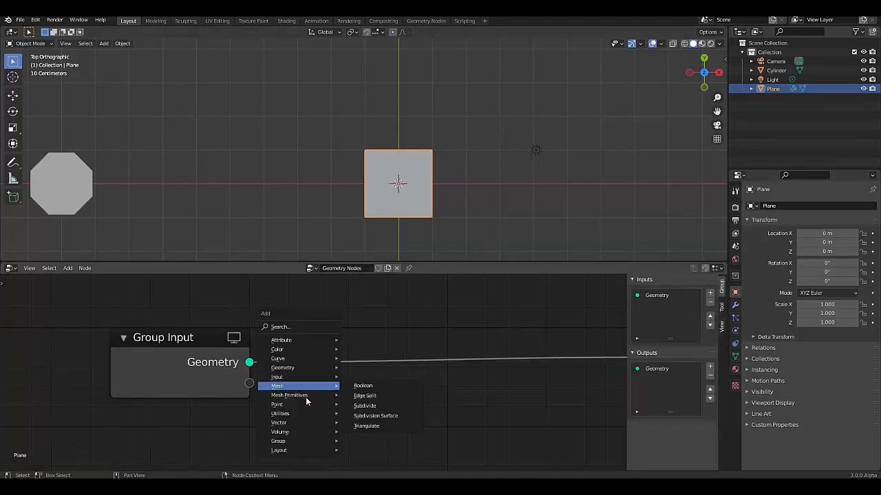
{"action": "mouse_move", "coordinate": [298, 403]}
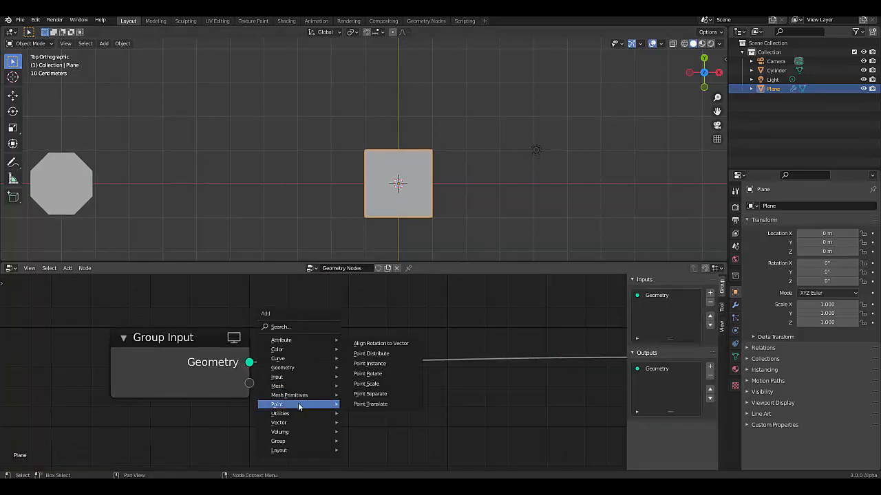
{"action": "left_click", "coordinate": [378, 365]}
{"action": "left_click", "coordinate": [302, 315]}
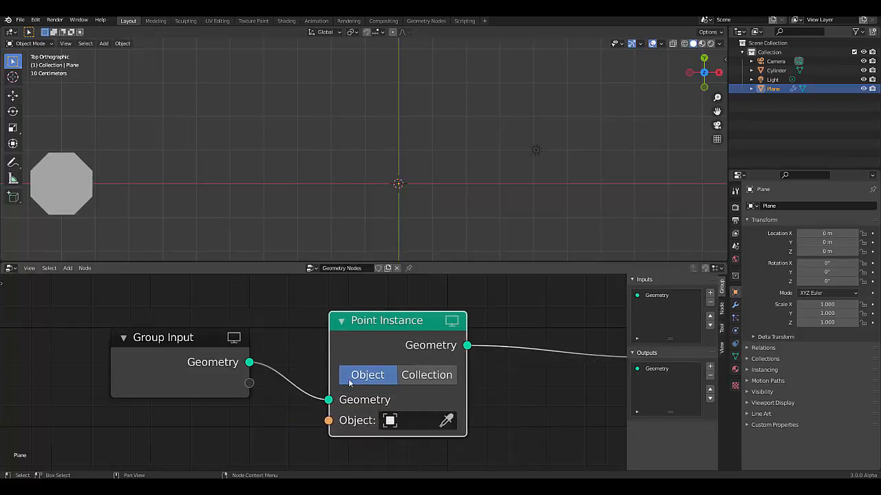
{"action": "left_click", "coordinate": [446, 421]}
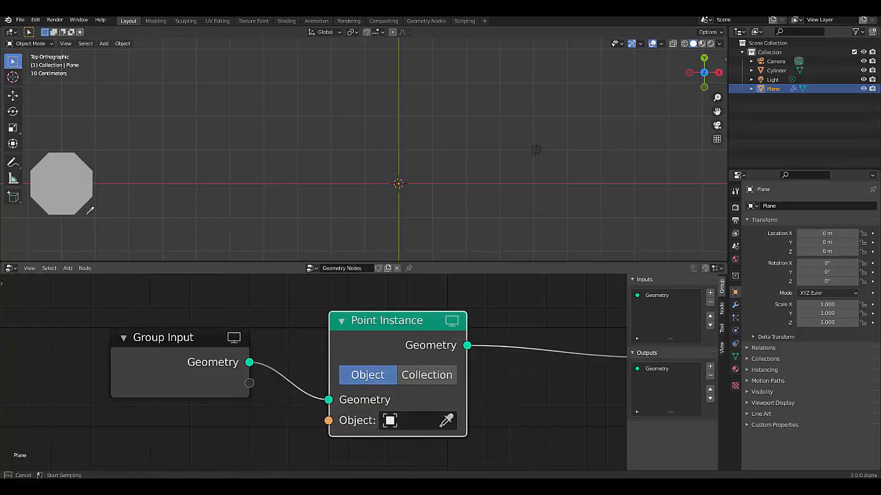
{"action": "left_click", "coordinate": [77, 181]}
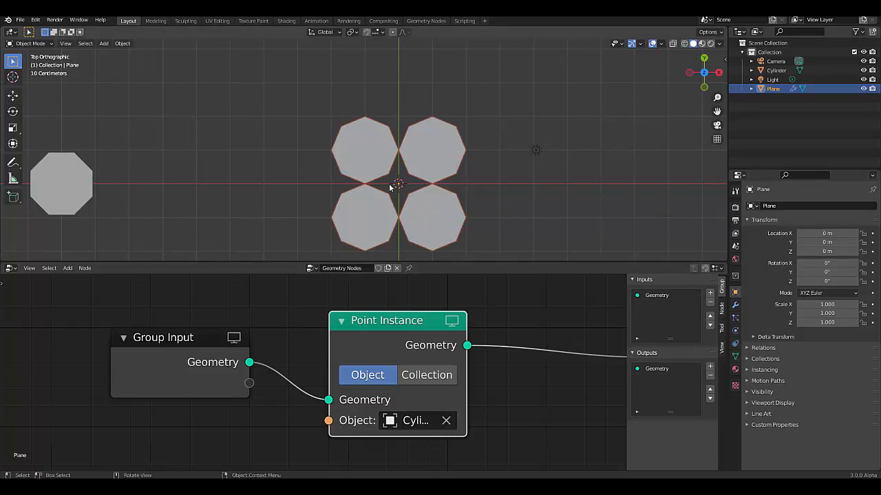
Step: Apply the octagonal cylinder's rotation to its mesh data and deselect it
{"action": "left_click", "coordinate": [57, 198]}
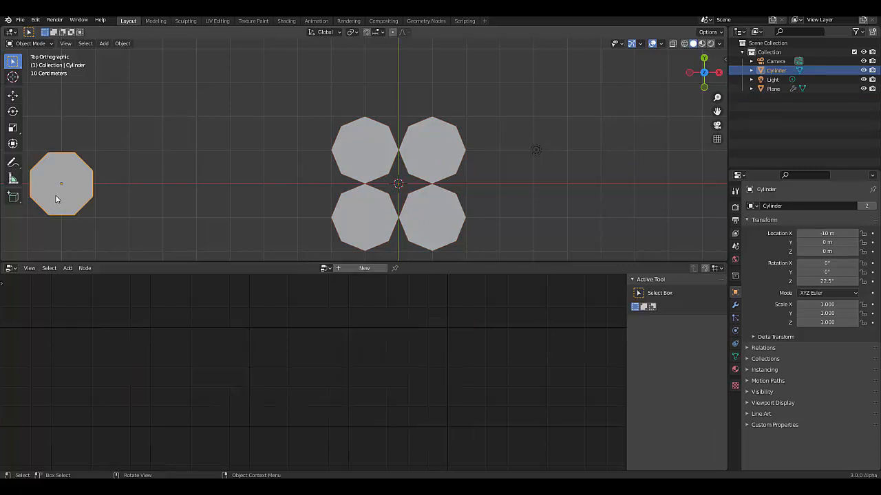
{"action": "key", "text": "ctrl+a"}
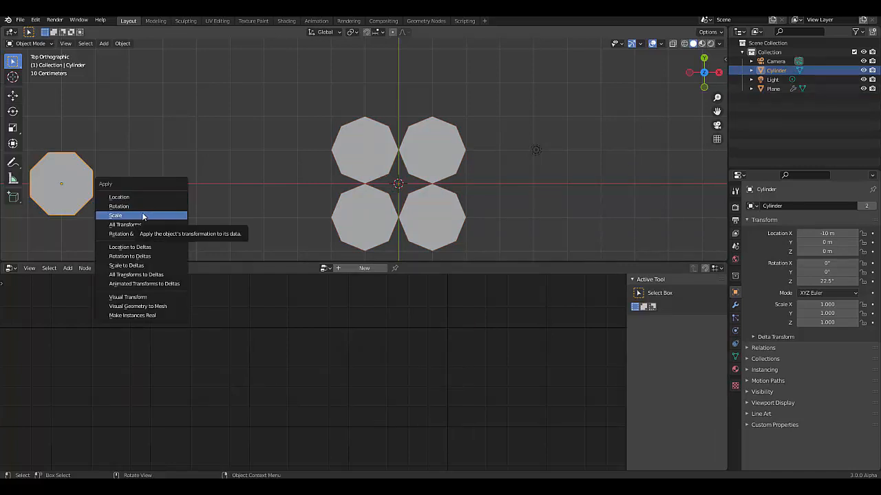
{"action": "left_click", "coordinate": [140, 205]}
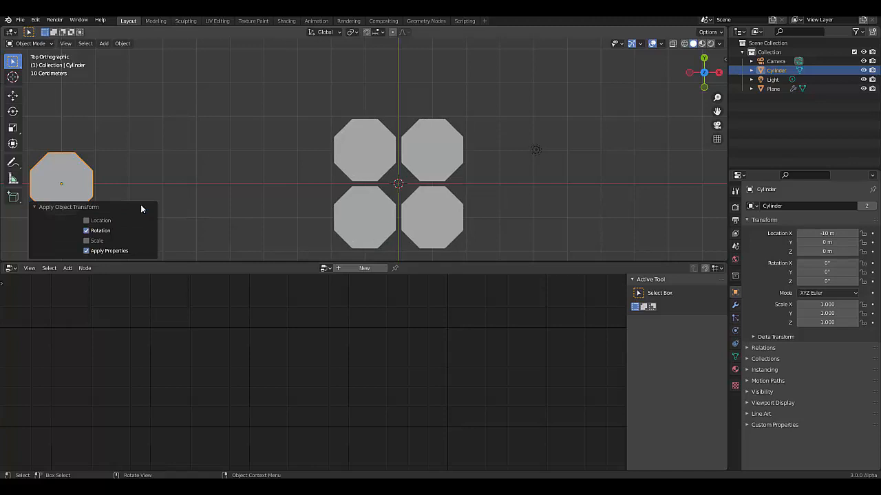
{"action": "left_click", "coordinate": [130, 159]}
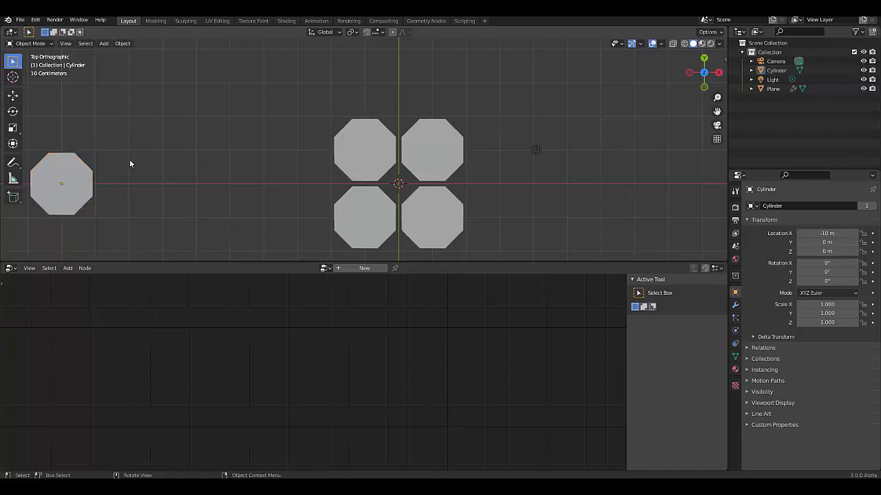
{"action": "left_click", "coordinate": [65, 192]}
{"action": "key", "text": "s"}
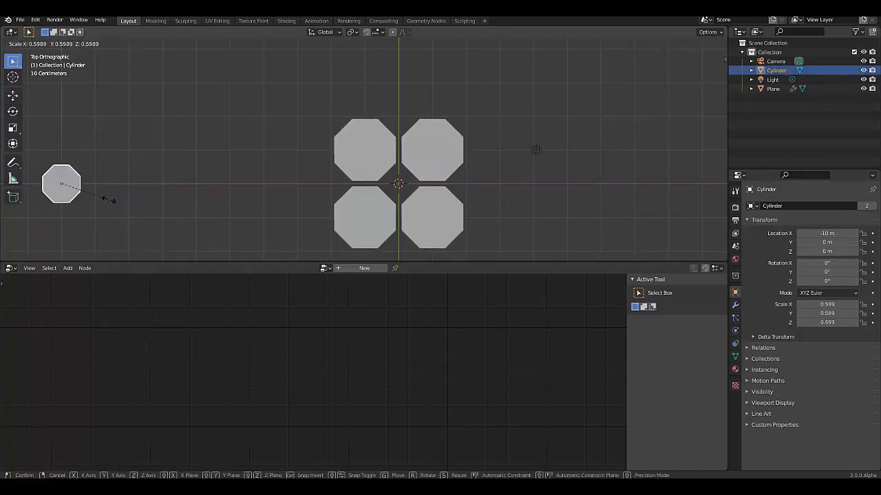
{"action": "right_click", "coordinate": [122, 210]}
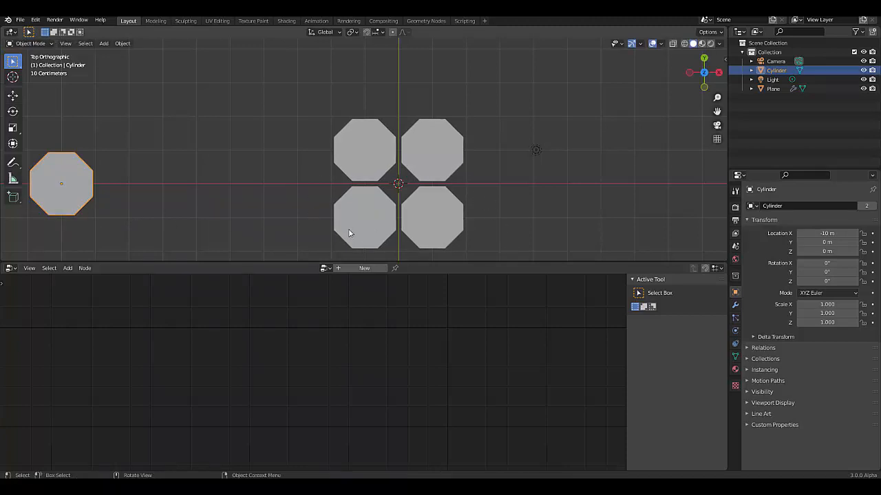
Step: Examine the gaps between the four octagonal tile instances around the origin
{"action": "scroll", "coordinate": [330, 221], "scroll_direction": "down", "scroll_amount": 2}
{"action": "scroll", "coordinate": [314, 210], "scroll_direction": "up", "scroll_amount": 4}
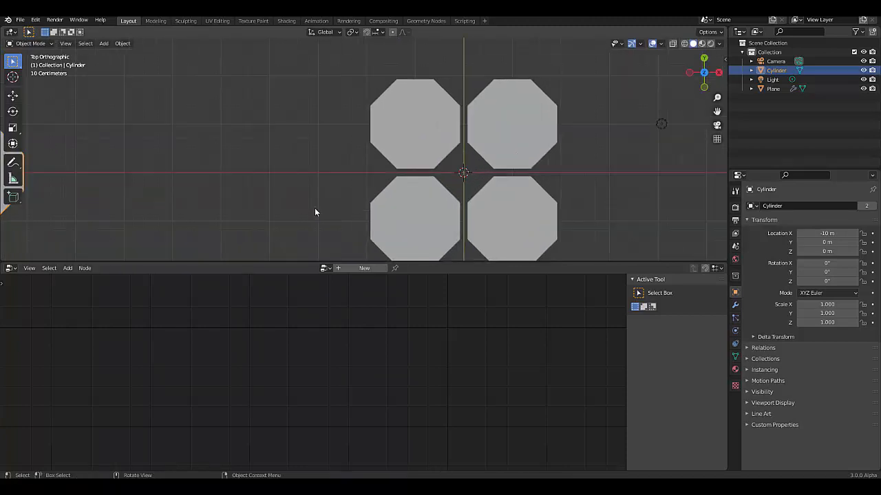
{"action": "scroll", "coordinate": [315, 208], "scroll_direction": "down", "scroll_amount": 4}
{"action": "scroll", "coordinate": [423, 198], "scroll_direction": "up", "scroll_amount": 3}
{"action": "scroll", "coordinate": [390, 178], "scroll_direction": "up", "scroll_amount": 2}
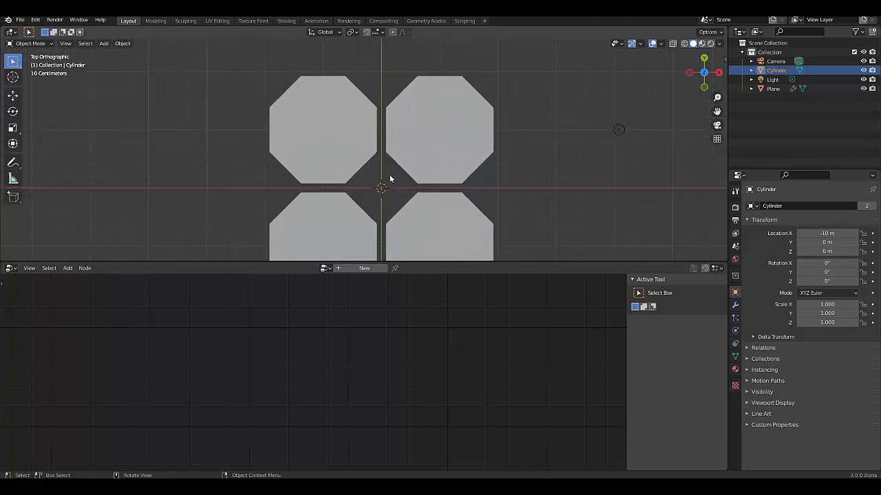
{"action": "scroll", "coordinate": [381, 192], "scroll_direction": "down", "scroll_amount": 5}
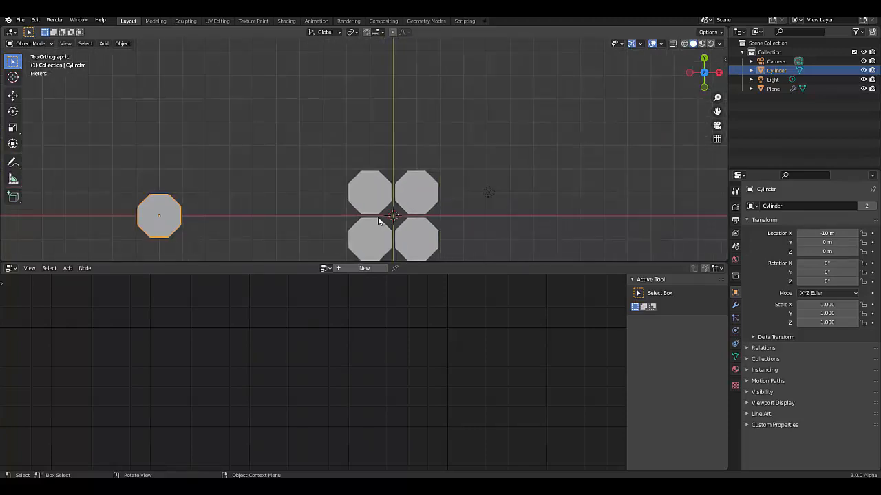
{"action": "scroll", "coordinate": [379, 219], "scroll_direction": "up", "scroll_amount": 2}
{"action": "scroll", "coordinate": [363, 212], "scroll_direction": "down", "scroll_amount": 3}
{"action": "scroll", "coordinate": [386, 192], "scroll_direction": "up", "scroll_amount": 4}
{"action": "scroll", "coordinate": [364, 186], "scroll_direction": "down", "scroll_amount": 4}
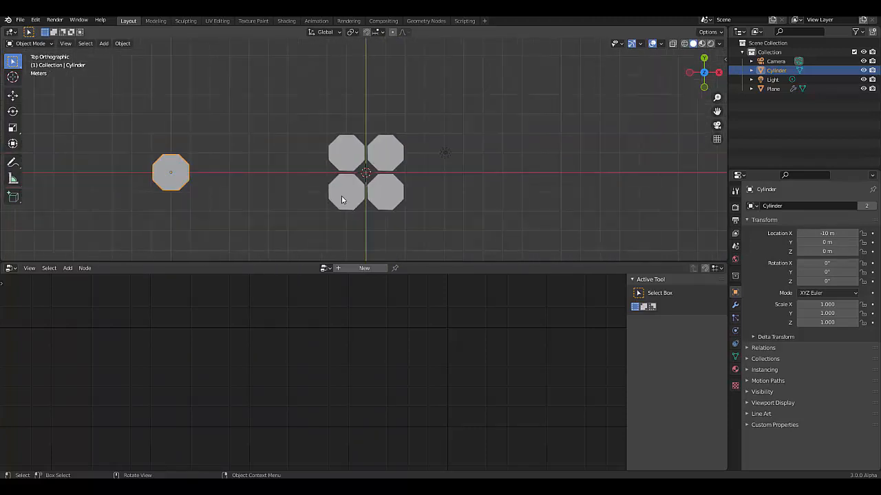
{"action": "scroll", "coordinate": [336, 175], "scroll_direction": "up", "scroll_amount": 2}
Step: Add a cube mesh at the origin and move it -8 m along the X axis
{"action": "key", "text": "shift+a"}
{"action": "mouse_move", "coordinate": [328, 185]}
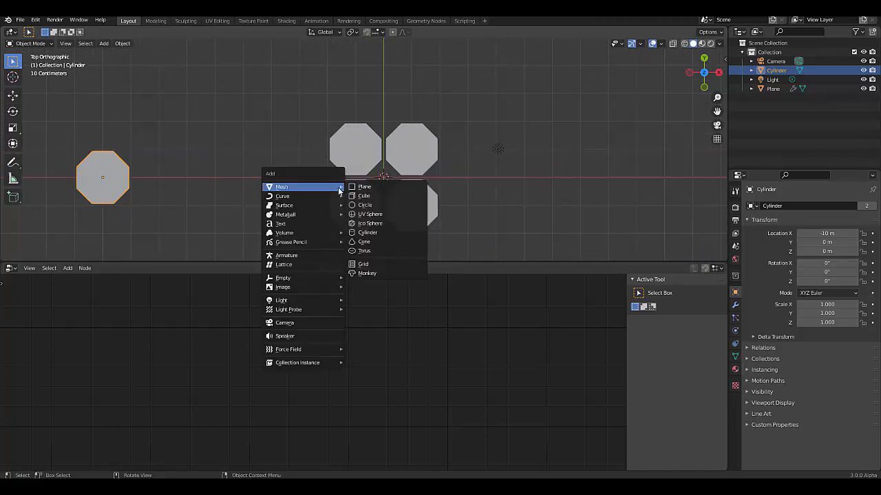
{"action": "left_click", "coordinate": [366, 200]}
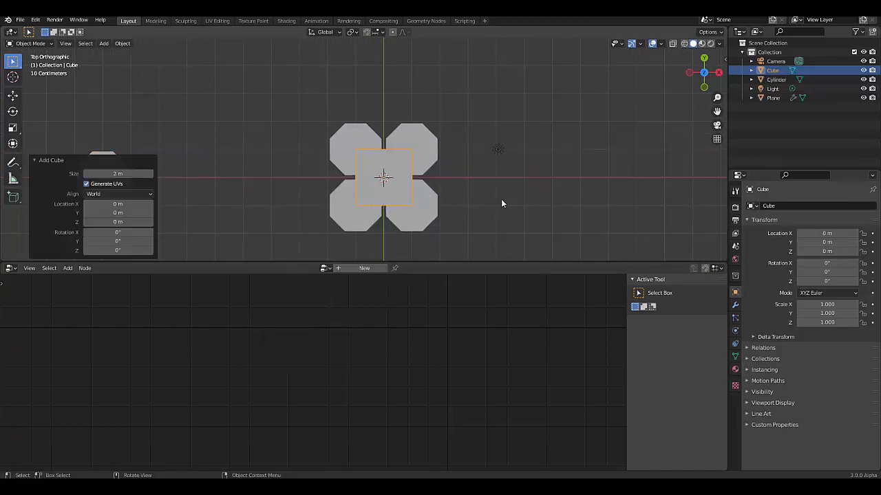
{"action": "key", "text": "g"}
{"action": "key", "text": "x"}
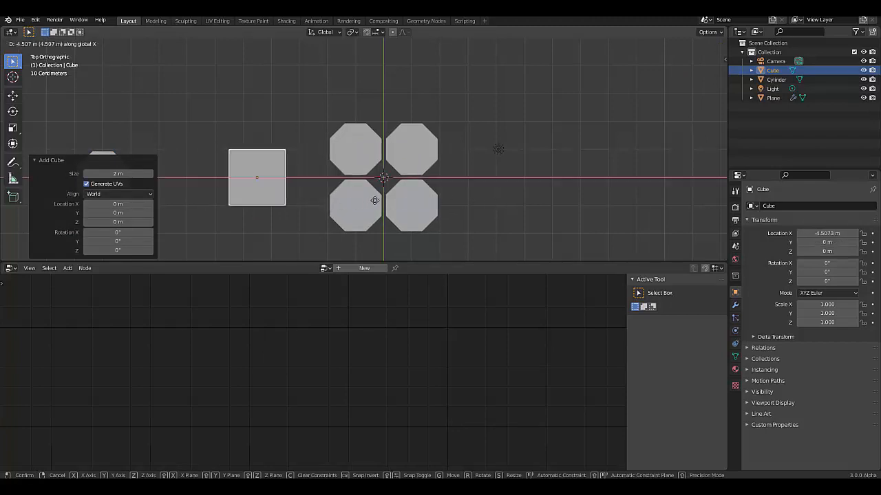
{"action": "type", "text": "-8"}
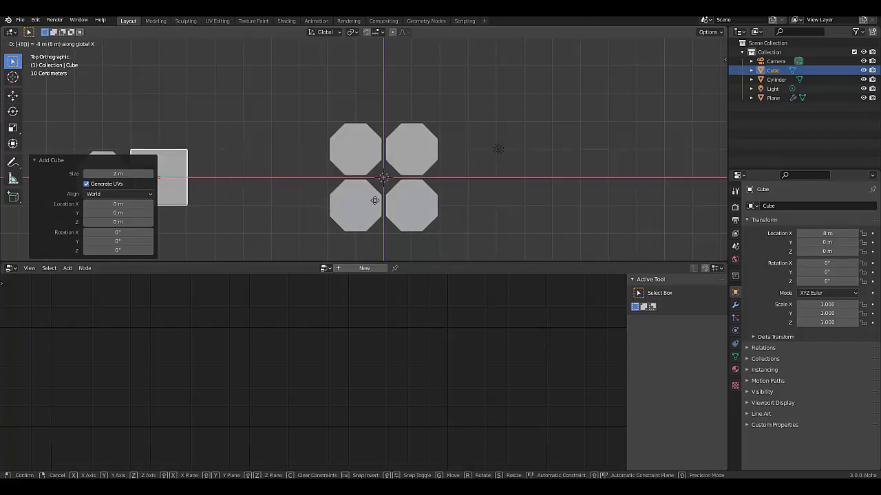
{"action": "key", "text": "Return"}
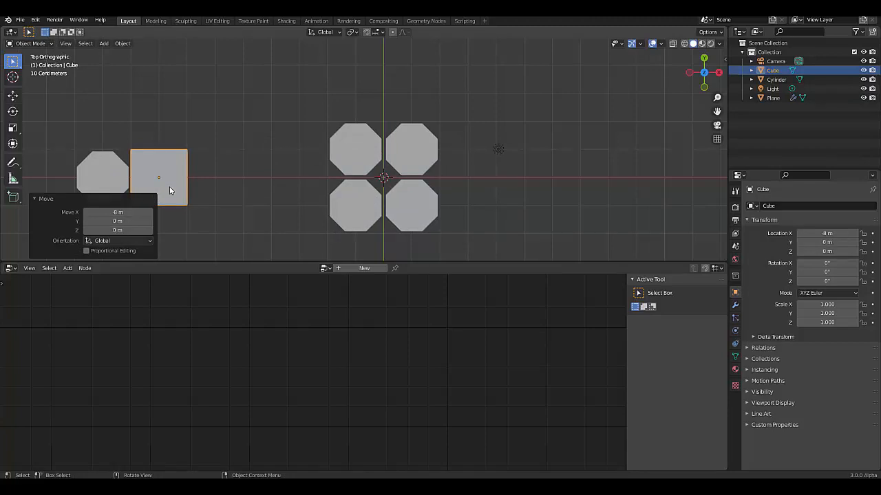
Step: Select the tiled plane and move its Group Input node farther away from the Point Instance node
{"action": "scroll", "coordinate": [238, 190], "scroll_direction": "down", "scroll_amount": 4}
{"action": "scroll", "coordinate": [266, 190], "scroll_direction": "up", "scroll_amount": 5}
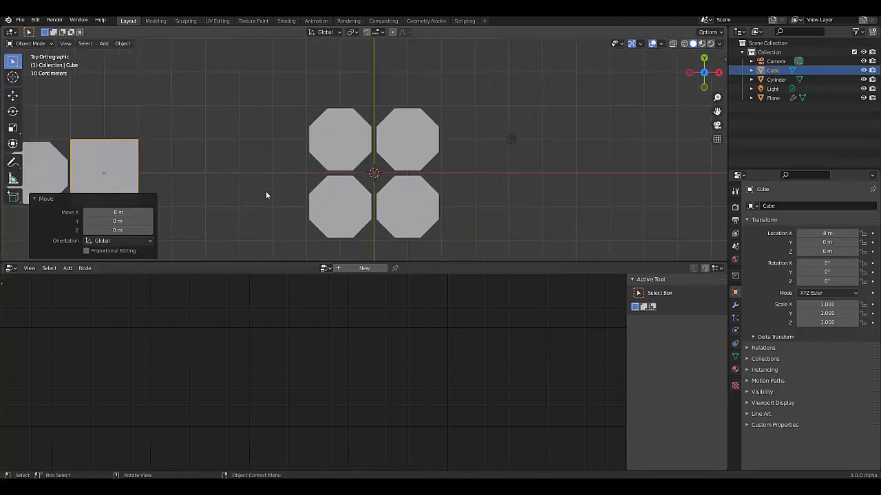
{"action": "left_click", "coordinate": [325, 210]}
{"action": "scroll", "coordinate": [289, 344], "scroll_direction": "down", "scroll_amount": 4}
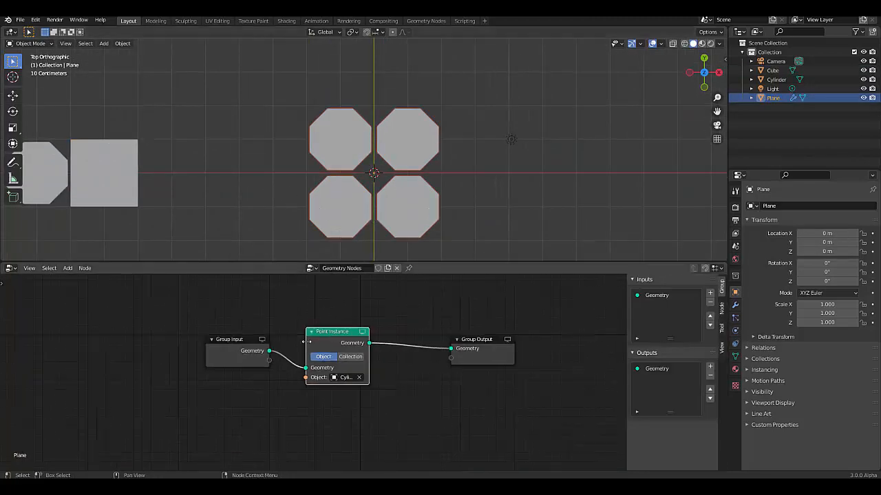
{"action": "scroll", "coordinate": [231, 333], "scroll_direction": "up", "scroll_amount": 2}
{"action": "left_click_drag", "start_coordinate": [231, 333], "coordinate": [45, 334]}
{"action": "scroll", "coordinate": [433, 333], "scroll_direction": "down", "scroll_amount": 2}
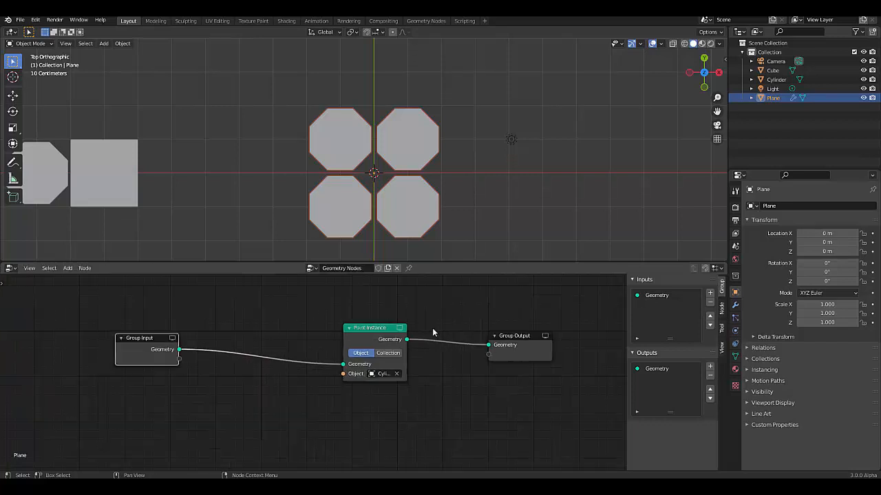
Step: Insert a Point Separate node on the link between Group Input and Point Instance
{"action": "scroll", "coordinate": [275, 375], "scroll_direction": "up", "scroll_amount": 1}
{"action": "scroll", "coordinate": [296, 372], "scroll_direction": "up", "scroll_amount": 1}
{"action": "key", "text": "shift+a"}
{"action": "mouse_move", "coordinate": [262, 377]}
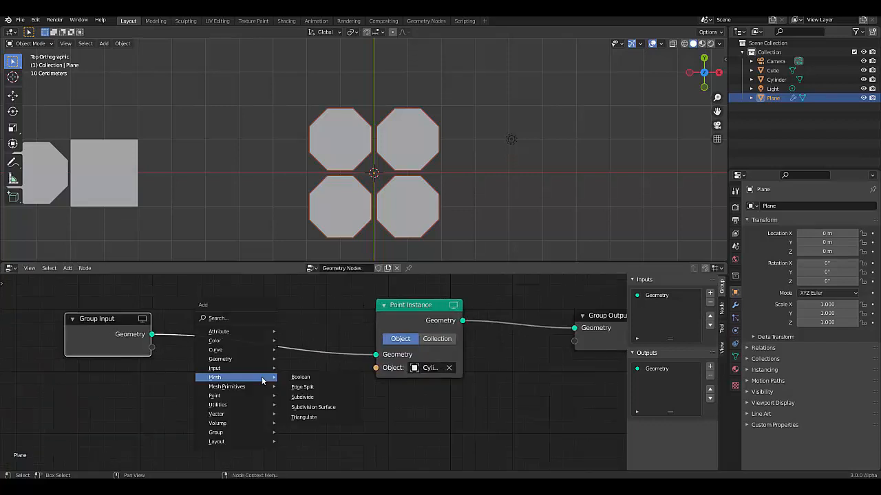
{"action": "mouse_move", "coordinate": [258, 395]}
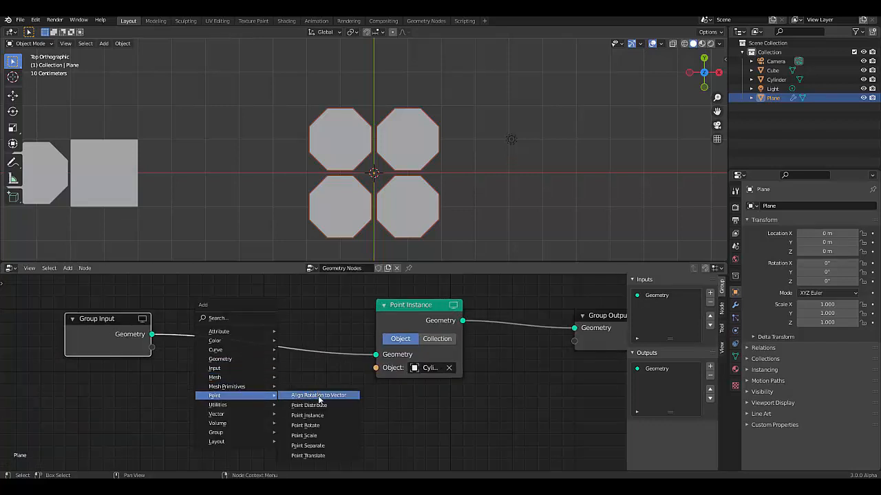
{"action": "left_click", "coordinate": [291, 446]}
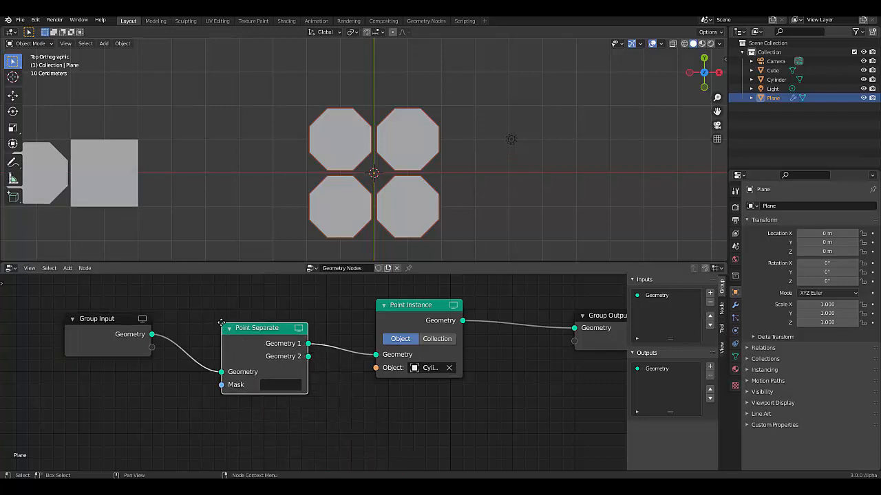
{"action": "left_click", "coordinate": [288, 370]}
Step: Duplicate the Point Instance node and place the copy directly below the original
{"action": "scroll", "coordinate": [292, 370], "scroll_direction": "down", "scroll_amount": 2}
{"action": "scroll", "coordinate": [411, 421], "scroll_direction": "up", "scroll_amount": 2}
{"action": "left_click", "coordinate": [349, 289]}
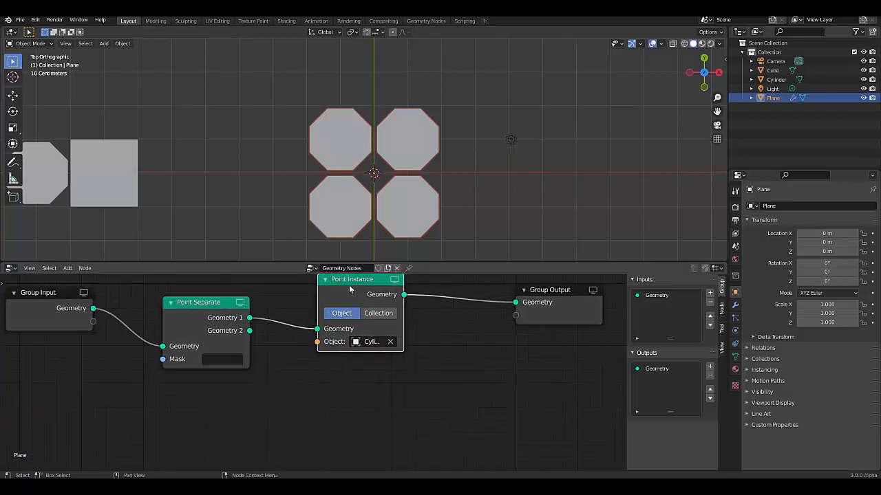
{"action": "key", "text": "shift+d"}
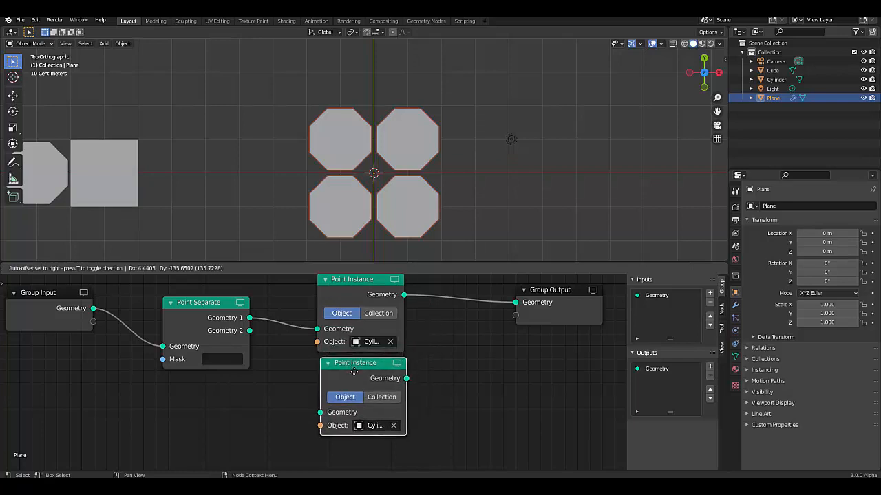
{"action": "left_click", "coordinate": [346, 377]}
Step: Feed the duplicated Point Instance from Point Separate's Geometry 2 output and set its instanced object to the cube
{"action": "left_click_drag", "start_coordinate": [249, 331], "coordinate": [320, 419]}
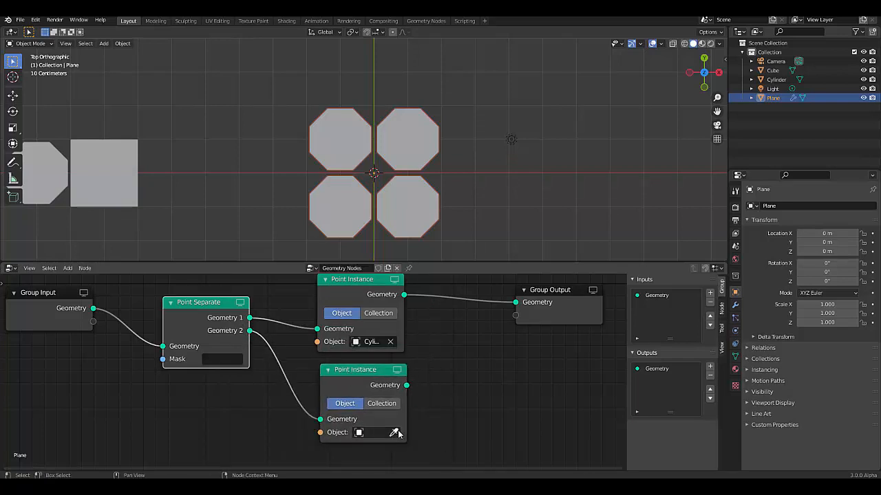
{"action": "left_click", "coordinate": [394, 432]}
{"action": "left_click", "coordinate": [130, 168]}
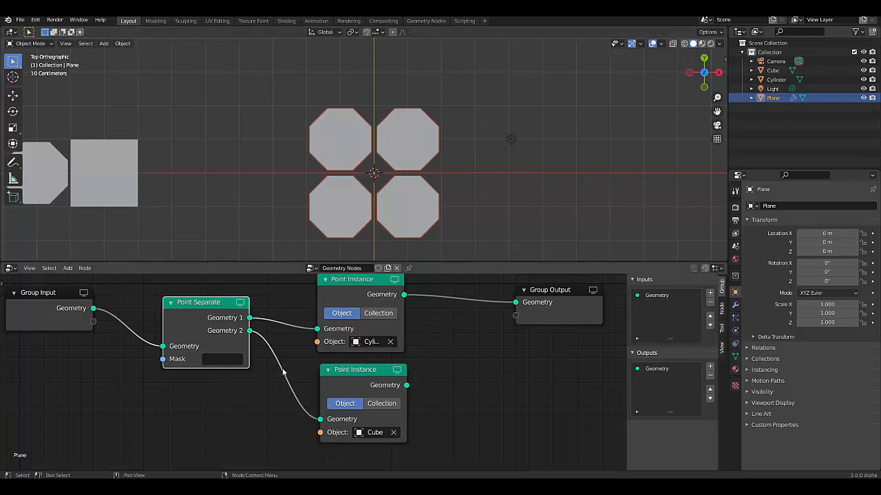
Step: Insert a Join Geometry node before Group Output and connect both Point Instance outputs to it
{"action": "key", "text": "shift+a"}
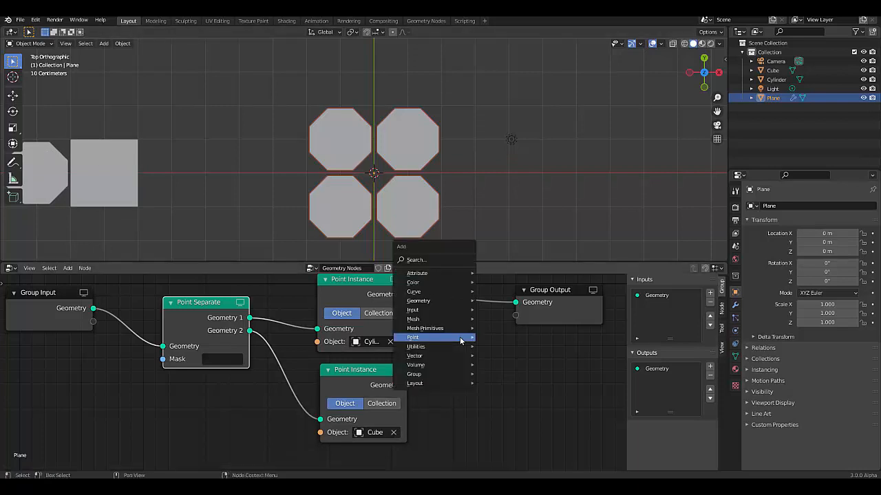
{"action": "mouse_move", "coordinate": [461, 337]}
{"action": "mouse_move", "coordinate": [446, 303]}
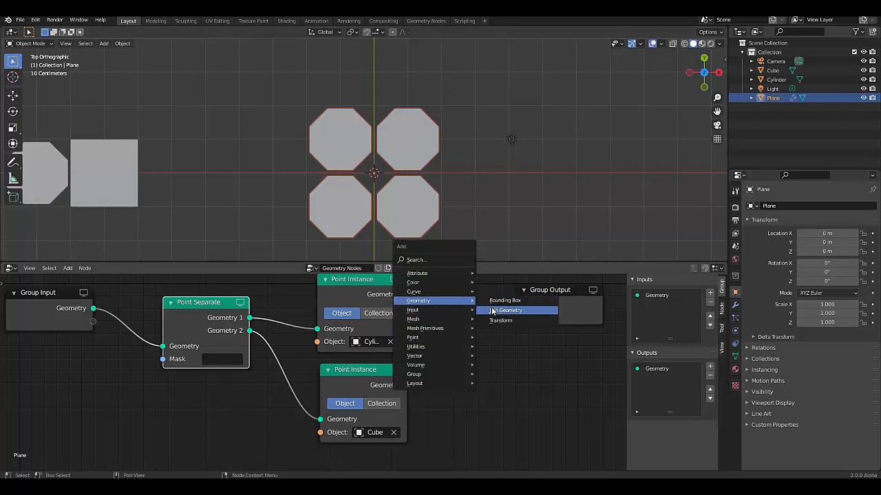
{"action": "left_click", "coordinate": [500, 308]}
{"action": "left_click", "coordinate": [455, 298]}
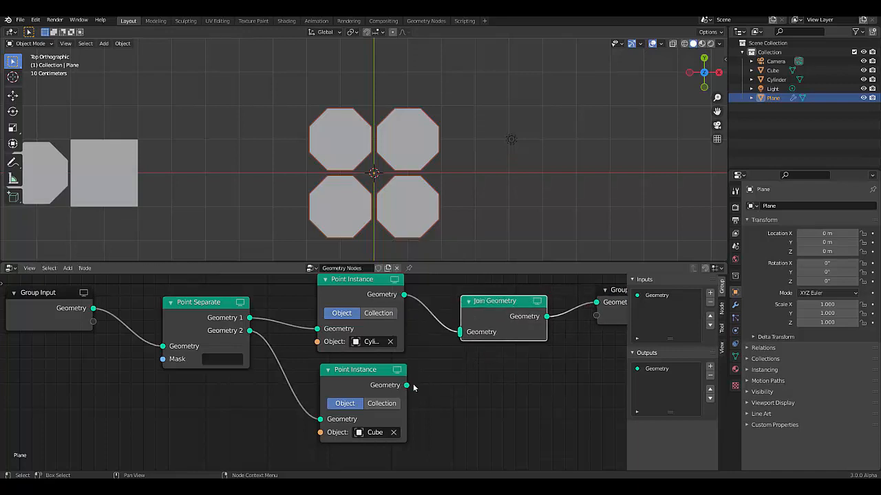
{"action": "left_click_drag", "start_coordinate": [407, 385], "coordinate": [459, 333]}
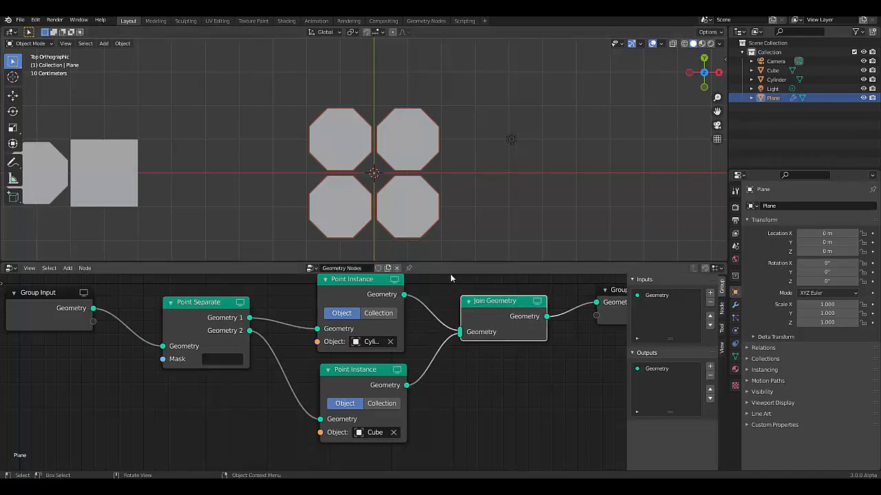
Step: Enter Edit Mode on the plane, select all its geometry and turn on X-ray display
{"action": "scroll", "coordinate": [337, 190], "scroll_direction": "down", "scroll_amount": 3}
{"action": "scroll", "coordinate": [367, 236], "scroll_direction": "up", "scroll_amount": 1}
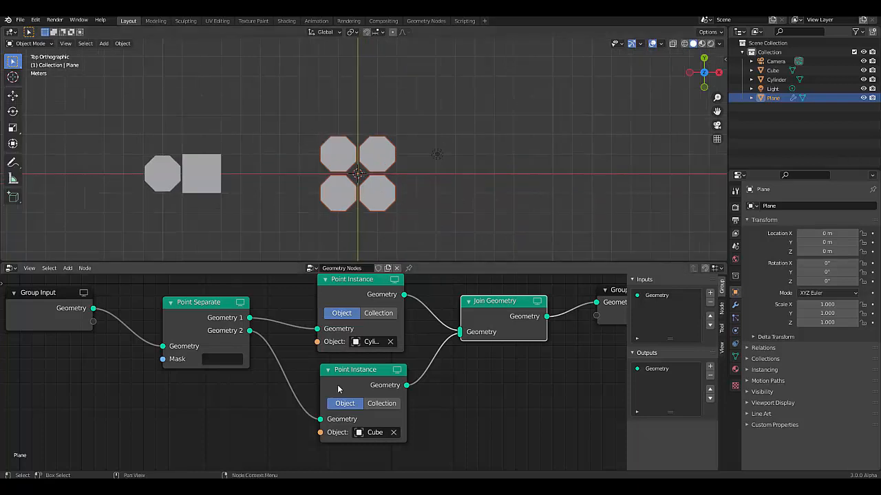
{"action": "scroll", "coordinate": [234, 319], "scroll_direction": "up", "scroll_amount": 1}
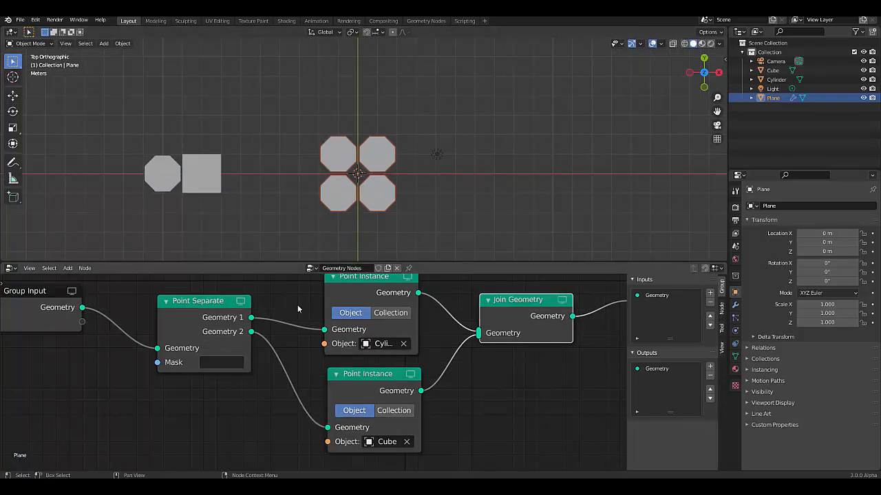
{"action": "scroll", "coordinate": [342, 201], "scroll_direction": "up", "scroll_amount": 2}
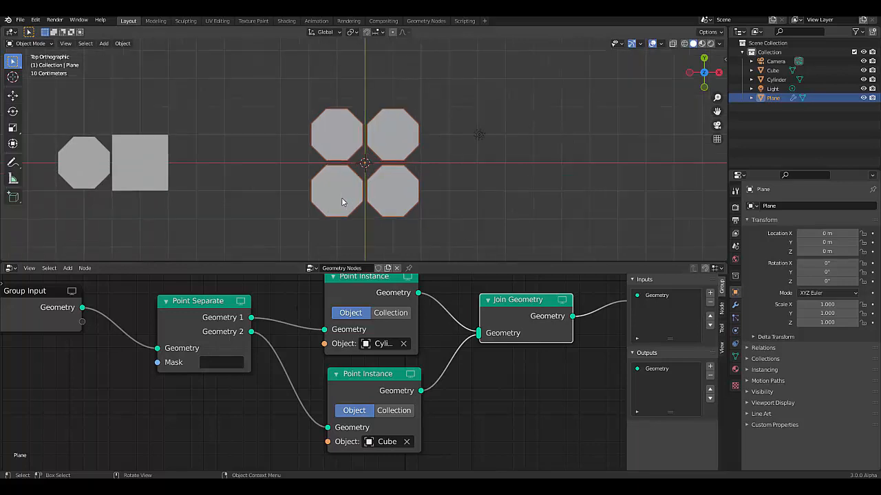
{"action": "key", "text": "Tab"}
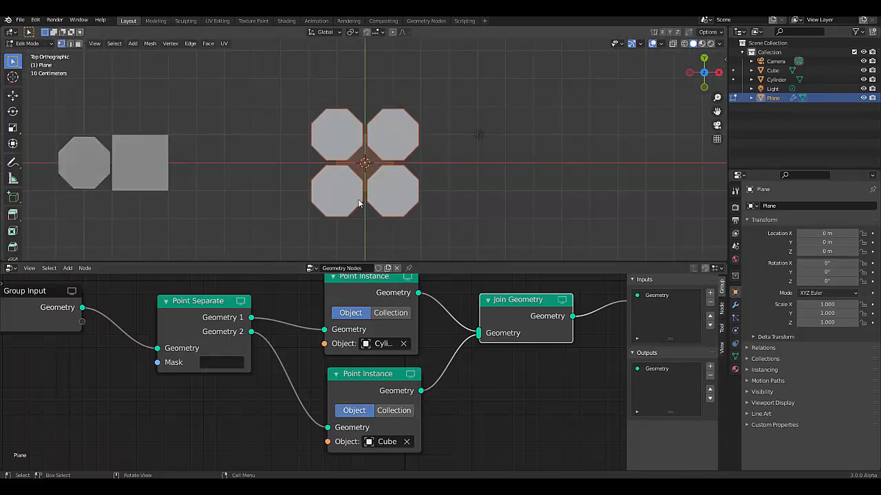
{"action": "key", "text": "a"}
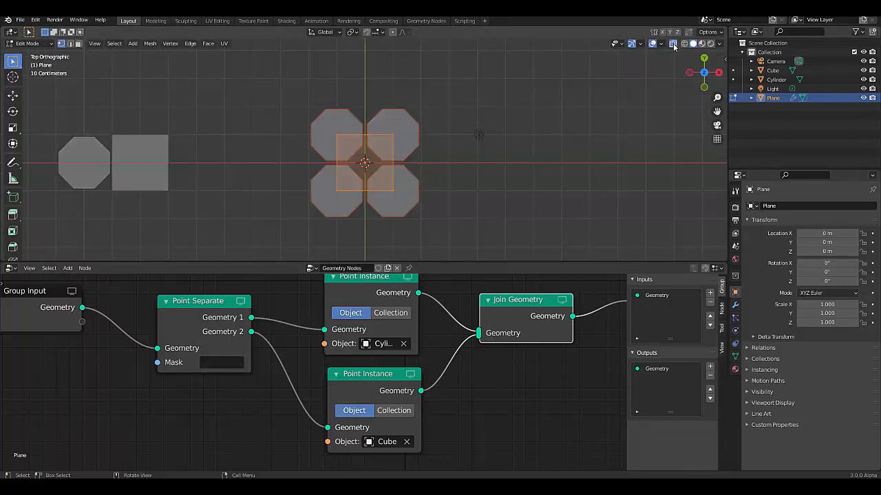
{"action": "scroll", "coordinate": [357, 174], "scroll_direction": "up", "scroll_amount": 3}
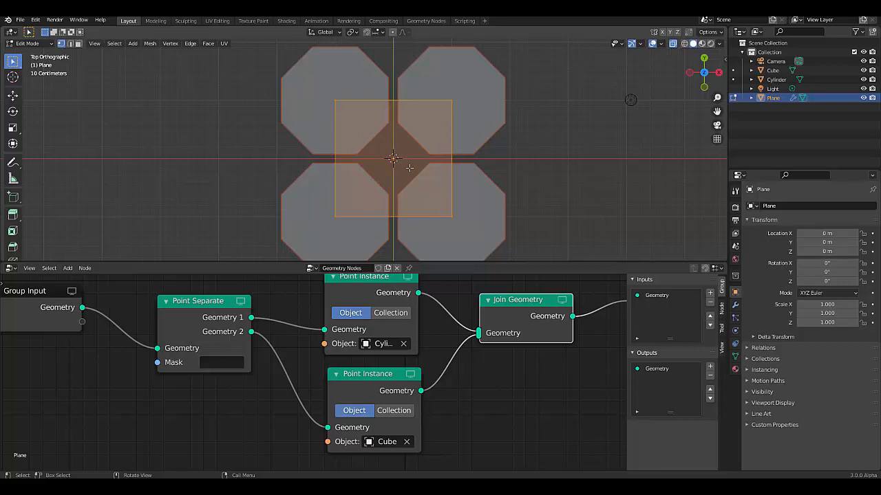
Step: Apply Poke Faces to the plane's selected face to add a point at its centre
{"action": "key", "text": "F3"}
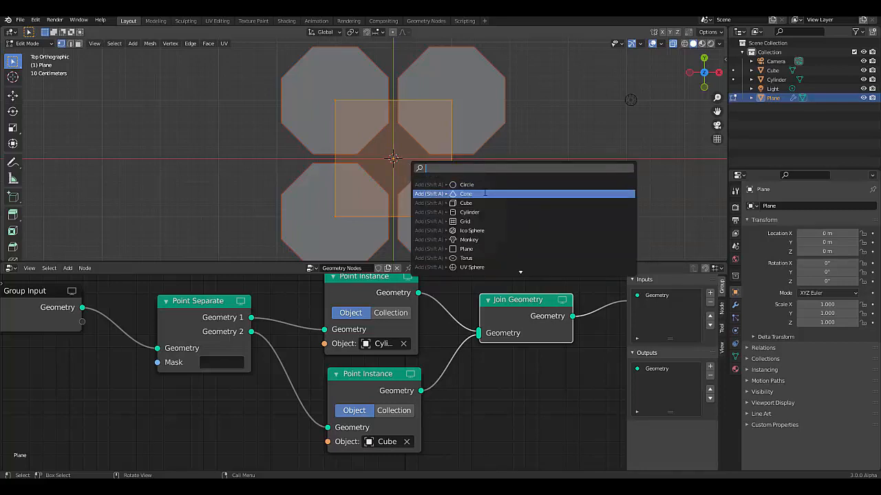
{"action": "type", "text": "poke"}
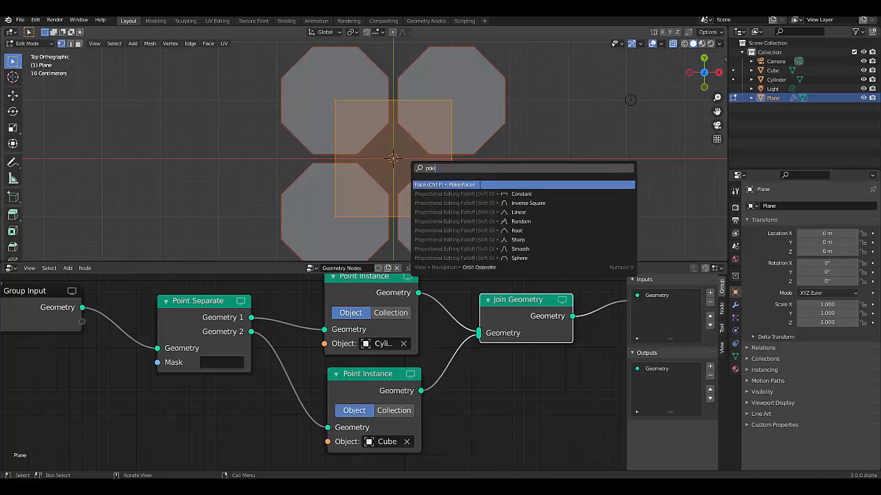
{"action": "key", "text": "Return"}
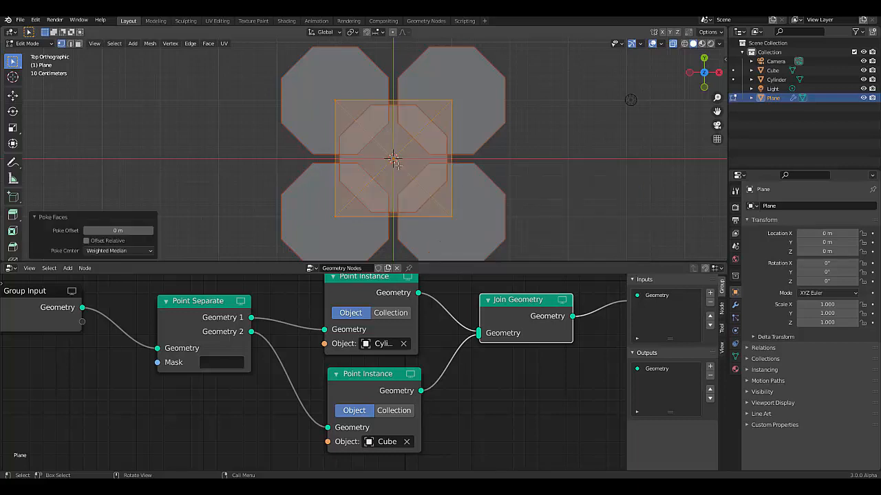
{"action": "scroll", "coordinate": [555, 181], "scroll_direction": "down", "scroll_amount": 3}
{"action": "scroll", "coordinate": [488, 174], "scroll_direction": "up", "scroll_amount": 2}
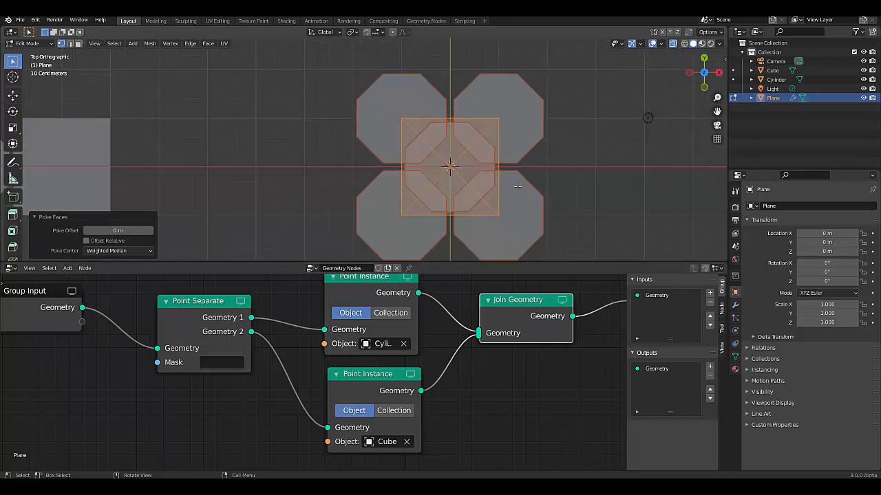
Step: Examine the tile instances around the plane's new centre point with X-ray display off and on
{"action": "left_click", "coordinate": [673, 43]}
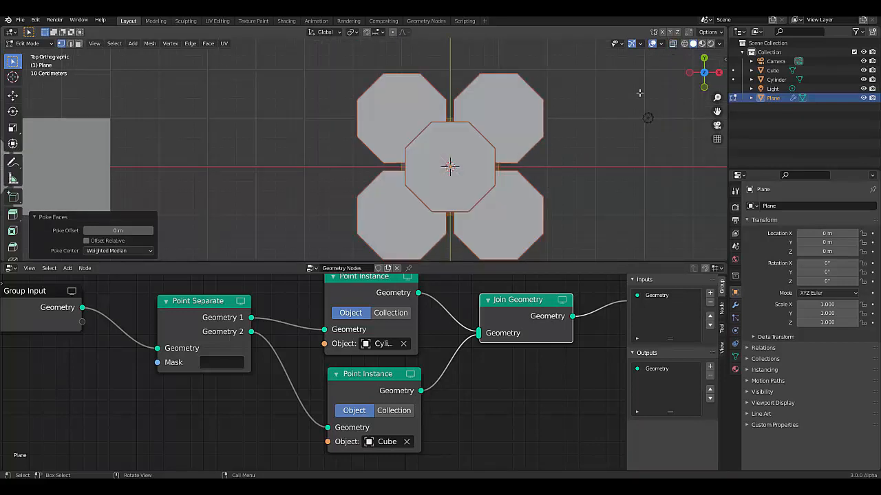
{"action": "scroll", "coordinate": [474, 196], "scroll_direction": "up", "scroll_amount": 2}
{"action": "scroll", "coordinate": [474, 194], "scroll_direction": "down", "scroll_amount": 3}
{"action": "scroll", "coordinate": [474, 193], "scroll_direction": "up", "scroll_amount": 3}
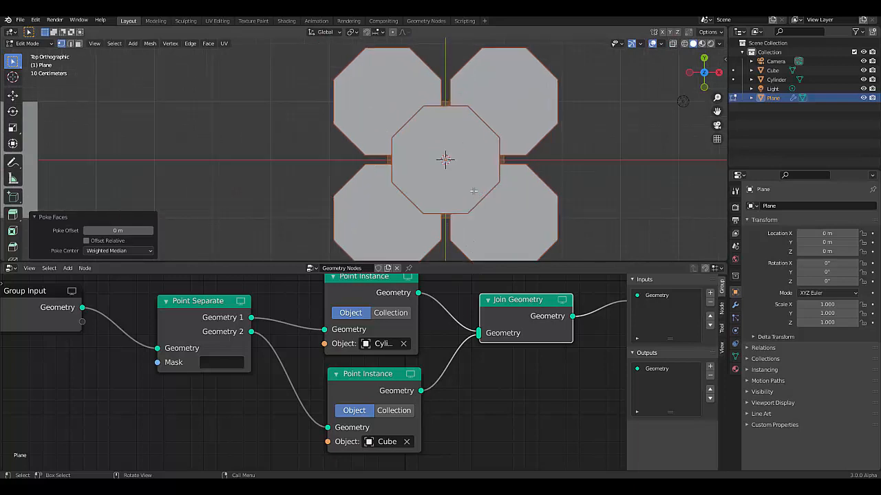
{"action": "scroll", "coordinate": [477, 191], "scroll_direction": "down", "scroll_amount": 3}
{"action": "left_click", "coordinate": [673, 44]}
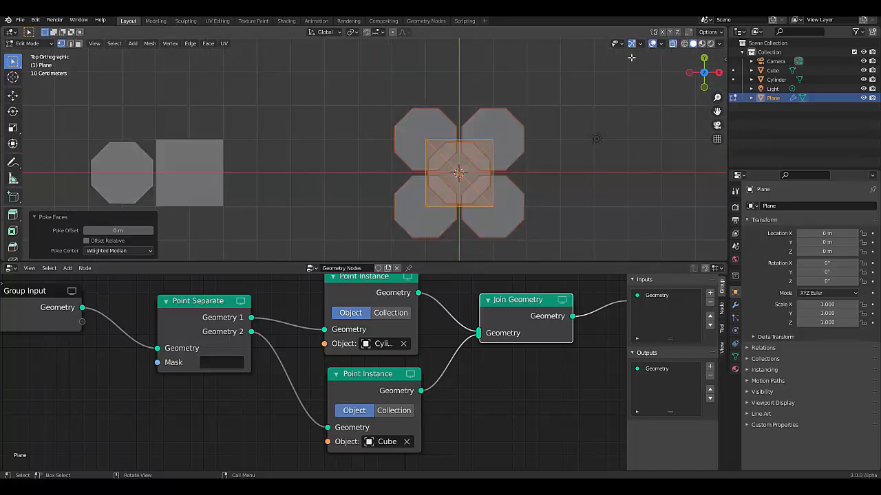
{"action": "scroll", "coordinate": [486, 165], "scroll_direction": "up", "scroll_amount": 3}
{"action": "scroll", "coordinate": [485, 164], "scroll_direction": "down", "scroll_amount": 3}
{"action": "scroll", "coordinate": [469, 169], "scroll_direction": "up", "scroll_amount": 2}
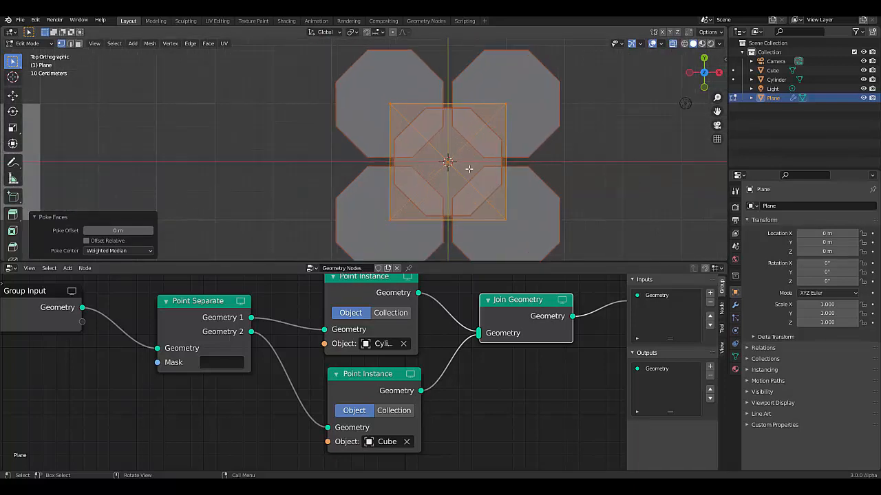
Step: Add a vertex group to the plane and assign only its centre vertex with weight 1.000
{"action": "left_click", "coordinate": [735, 357]}
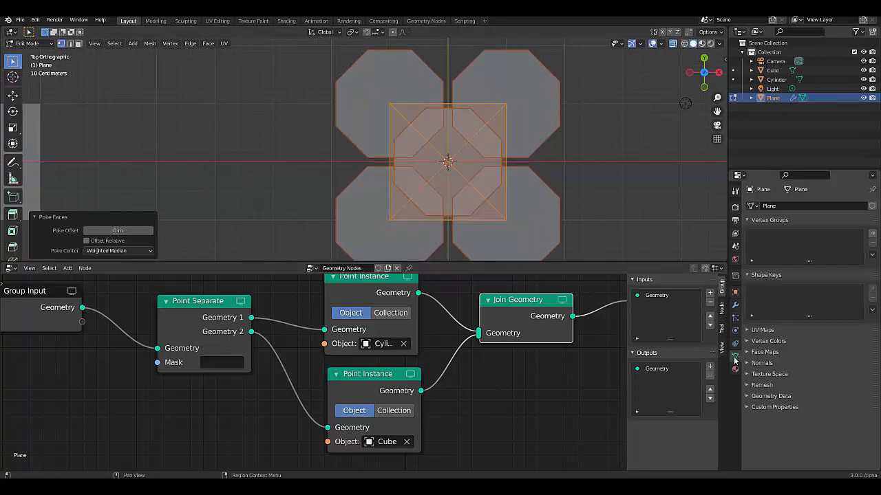
{"action": "left_click", "coordinate": [873, 234]}
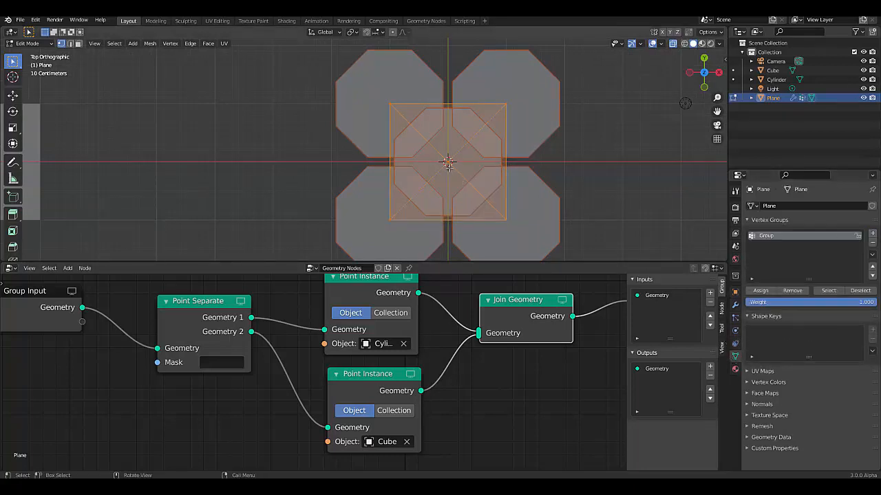
{"action": "key", "text": "alt+a"}
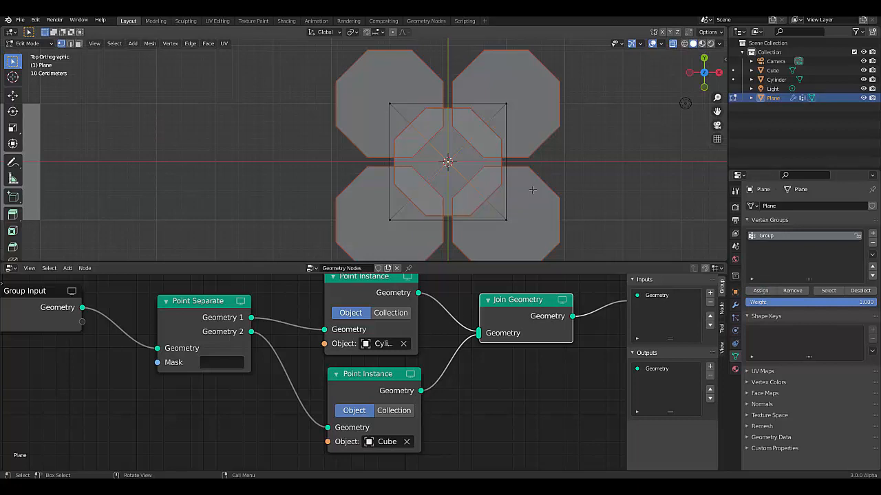
Step: Invert the selection to the plane's four corner vertices and assign them weight 0.000 in the vertex group
{"action": "key", "text": "a"}
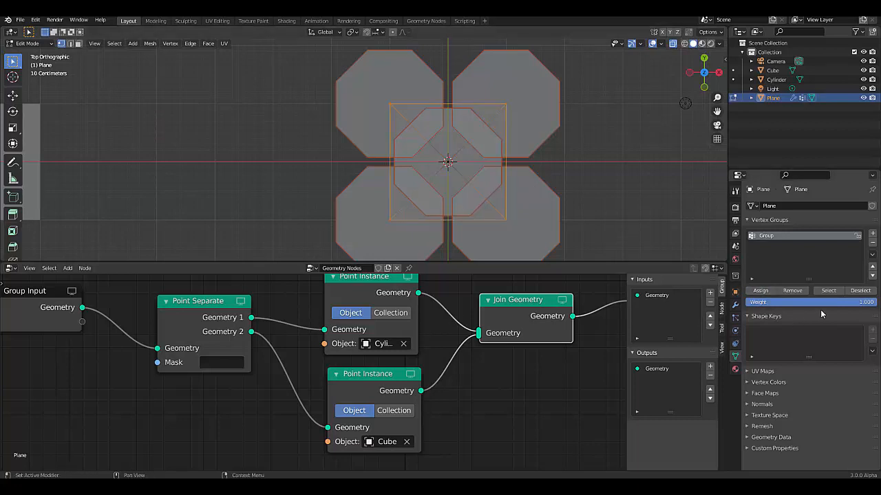
{"action": "left_click_drag", "start_coordinate": [845, 304], "coordinate": [716, 304]}
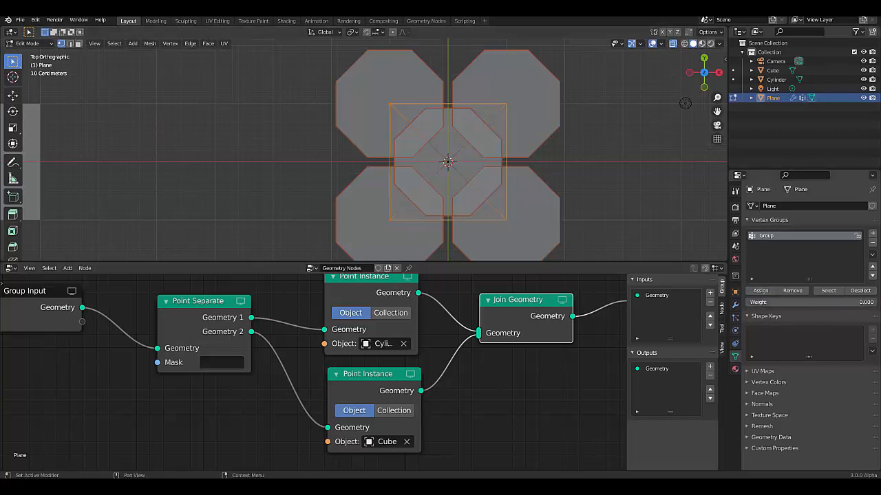
{"action": "scroll", "coordinate": [492, 163], "scroll_direction": "down", "scroll_amount": 3}
{"action": "scroll", "coordinate": [476, 183], "scroll_direction": "up", "scroll_amount": 3}
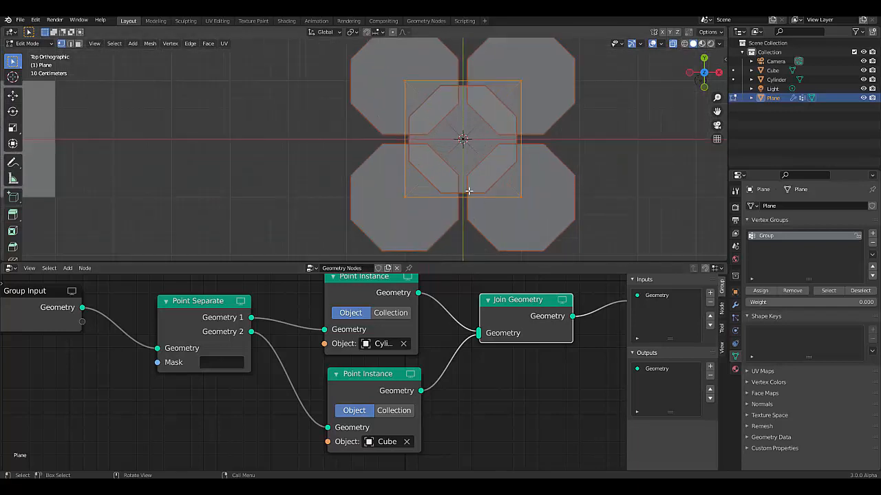
Step: Switch the plane to Weight Paint mode and turn off X-ray display
{"action": "left_click", "coordinate": [20, 44]}
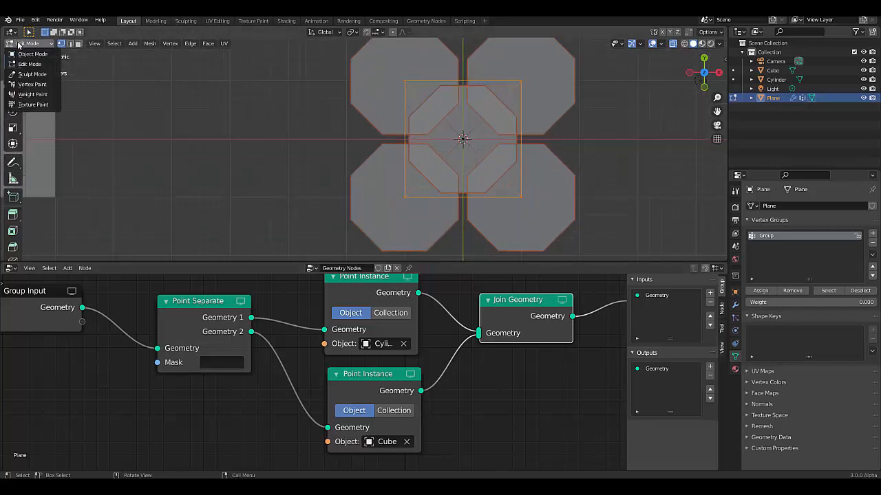
{"action": "left_click", "coordinate": [23, 98]}
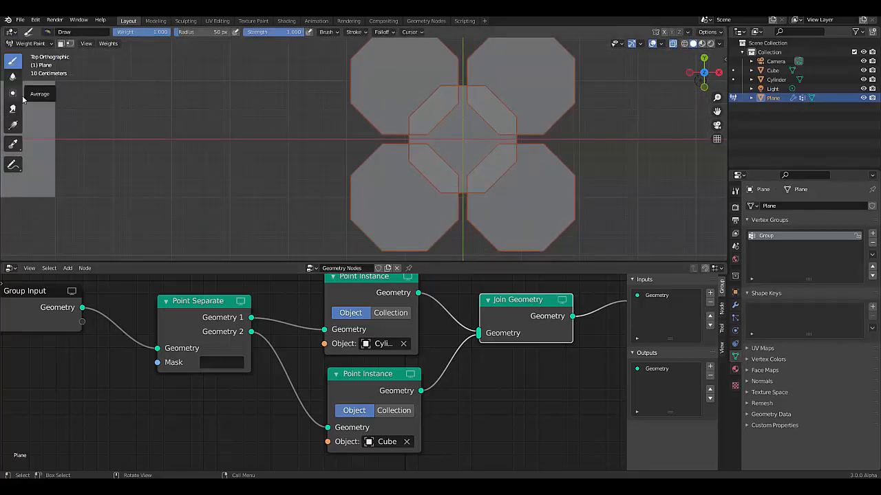
{"action": "left_click", "coordinate": [672, 43]}
{"action": "scroll", "coordinate": [525, 126], "scroll_direction": "down", "scroll_amount": 3}
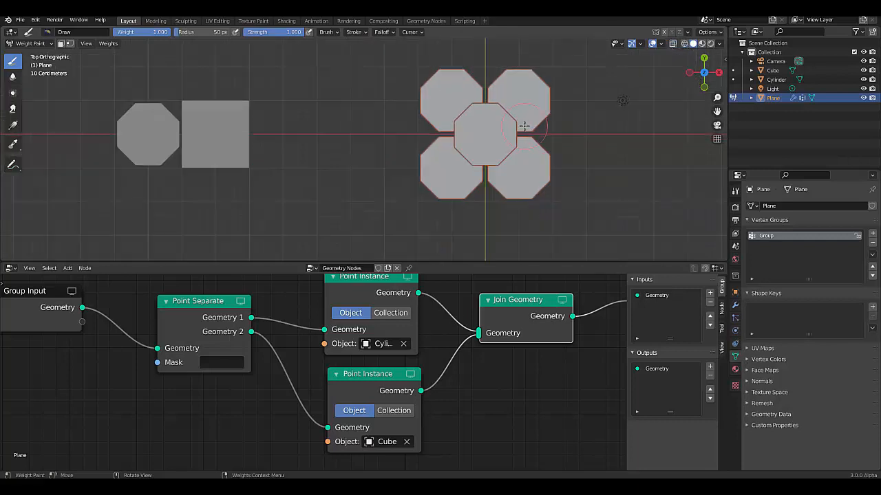
Step: Inspect the plane's vertex weights with the Geometry Nodes modifier temporarily hidden in the viewport
{"action": "left_click", "coordinate": [735, 305]}
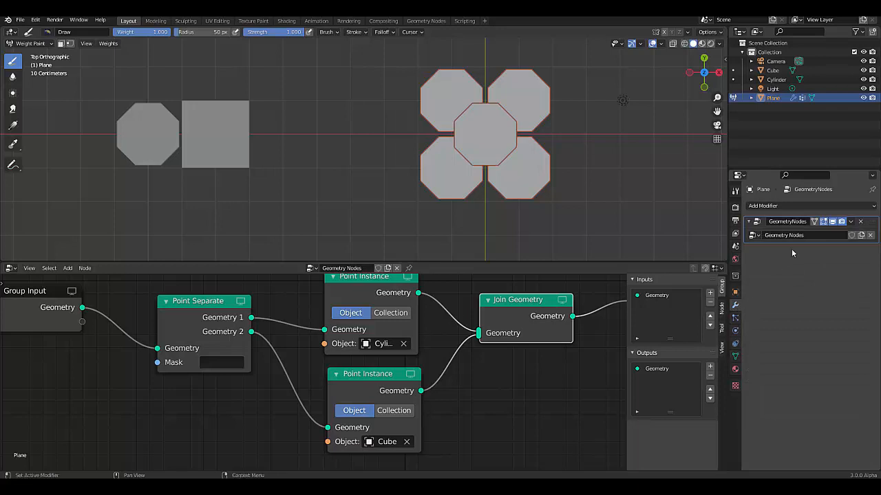
{"action": "left_click", "coordinate": [832, 222]}
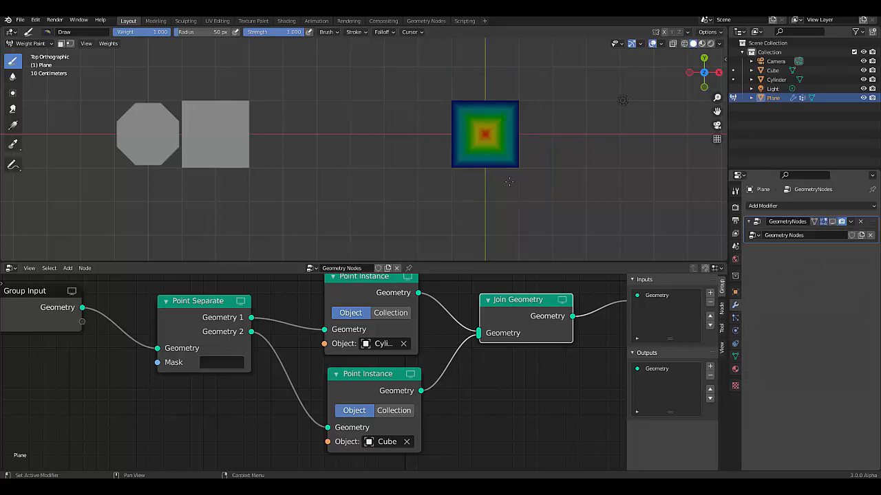
{"action": "scroll", "coordinate": [509, 181], "scroll_direction": "up", "scroll_amount": 7}
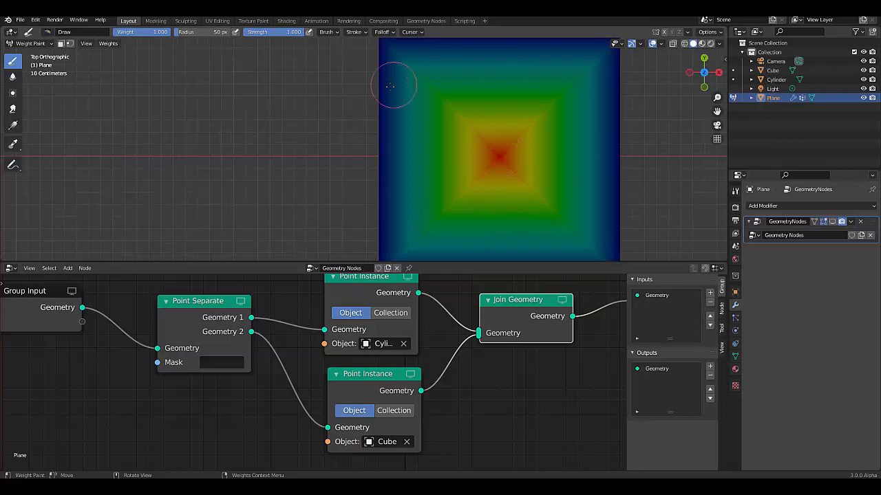
{"action": "scroll", "coordinate": [389, 86], "scroll_direction": "down", "scroll_amount": 3}
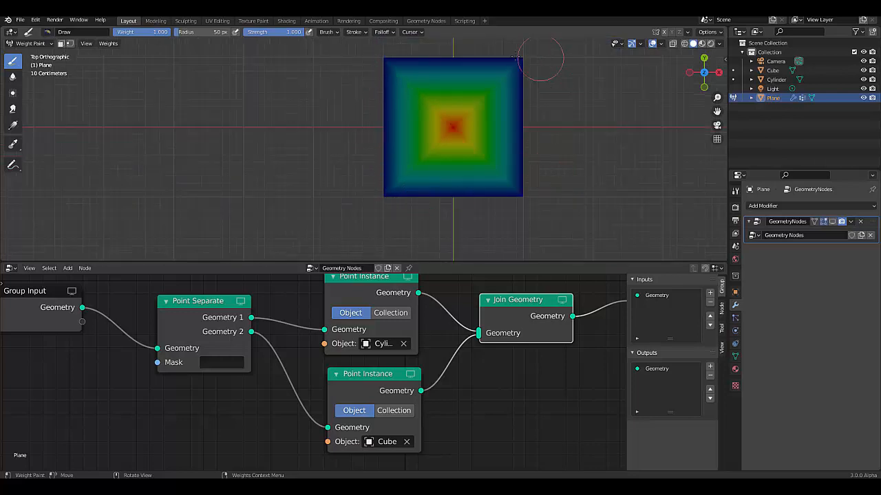
{"action": "left_click", "coordinate": [832, 222]}
{"action": "key", "text": "Home"}
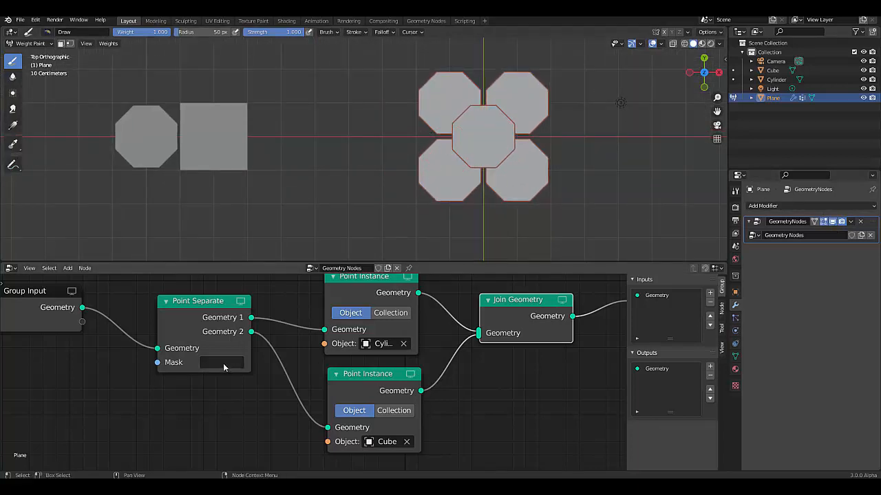
Step: Set the Point Separate node's Mask to the Group vertex group
{"action": "left_click", "coordinate": [223, 363]}
{"action": "type", "text": "gro"}
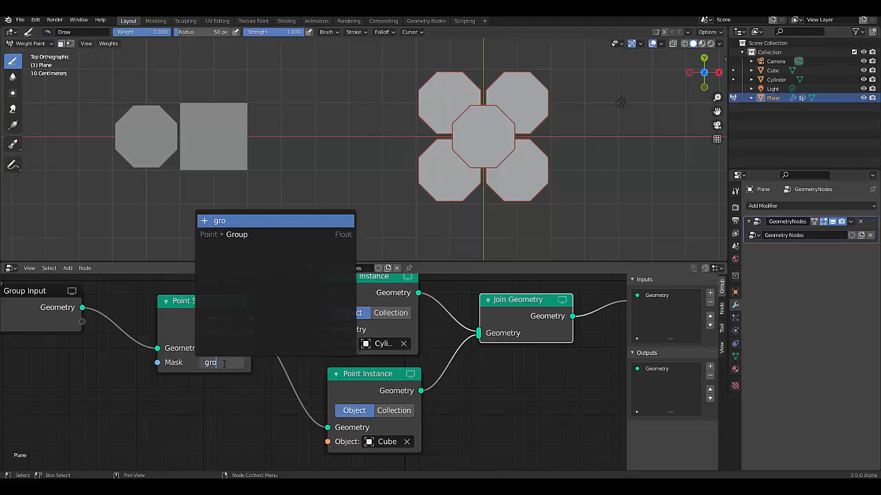
{"action": "left_click", "coordinate": [222, 234]}
{"action": "scroll", "coordinate": [327, 190], "scroll_direction": "down", "scroll_amount": 1}
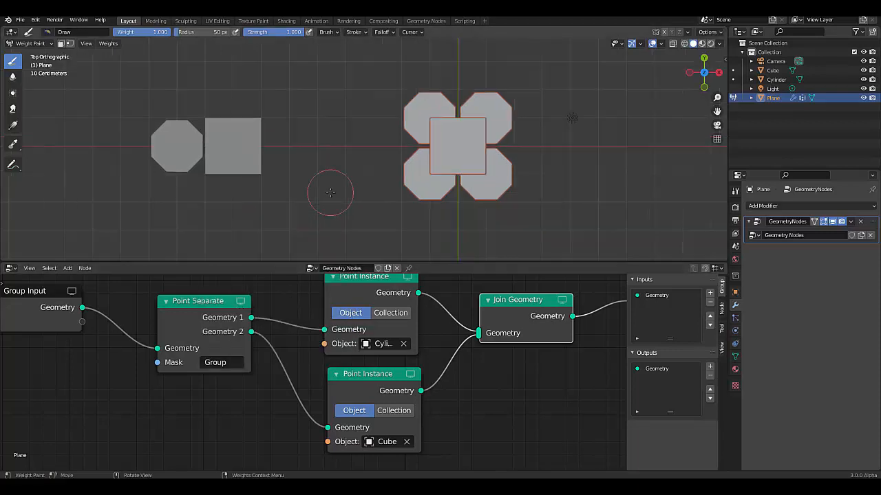
{"action": "scroll", "coordinate": [264, 196], "scroll_direction": "up", "scroll_amount": 1}
Step: Leave Weight Paint mode and return the plane to Object Mode
{"action": "left_click", "coordinate": [31, 44]}
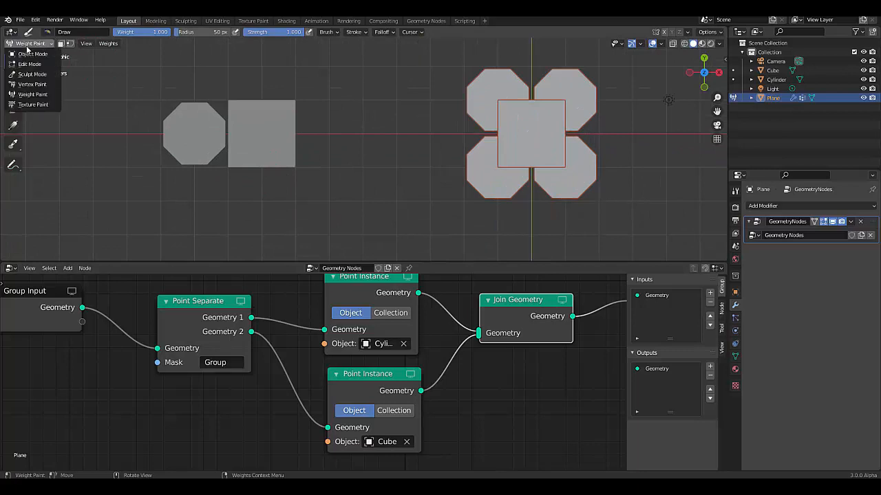
{"action": "left_click", "coordinate": [31, 63]}
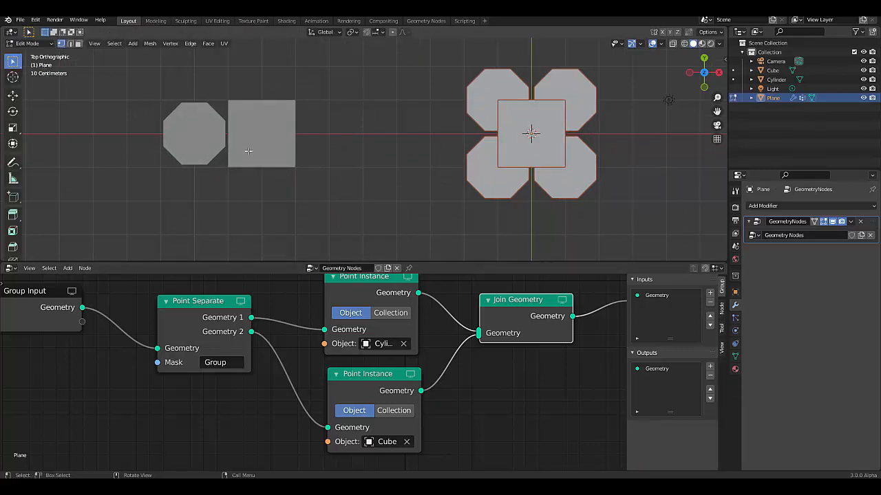
{"action": "left_click", "coordinate": [31, 43]}
{"action": "left_click", "coordinate": [32, 54]}
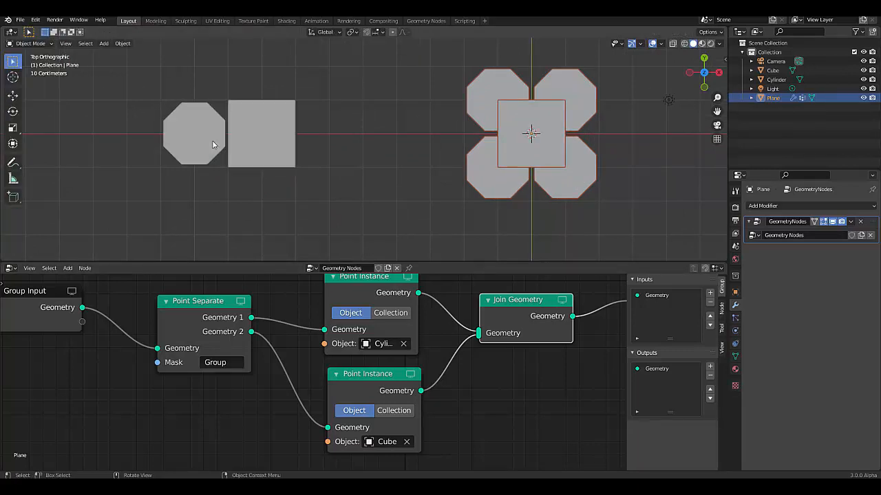
Step: Rotate the source cube 45° about the Z axis and apply its rotation
{"action": "left_click", "coordinate": [252, 152]}
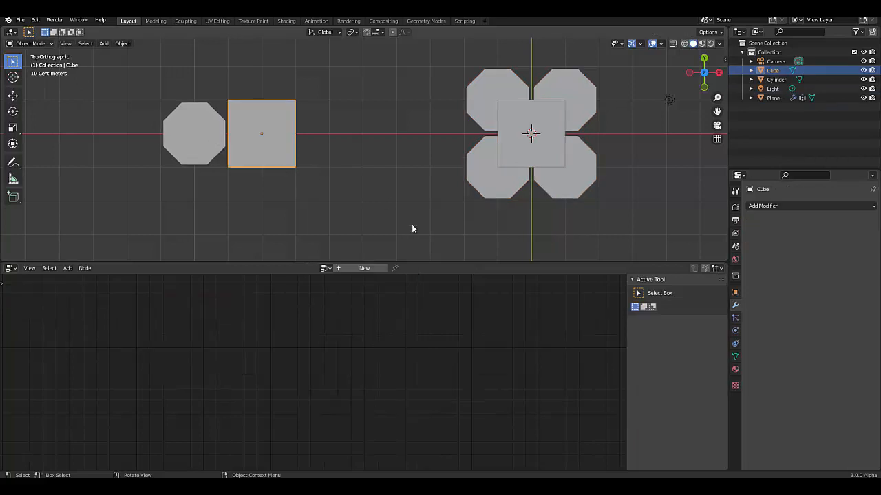
{"action": "type", "text": "r45"}
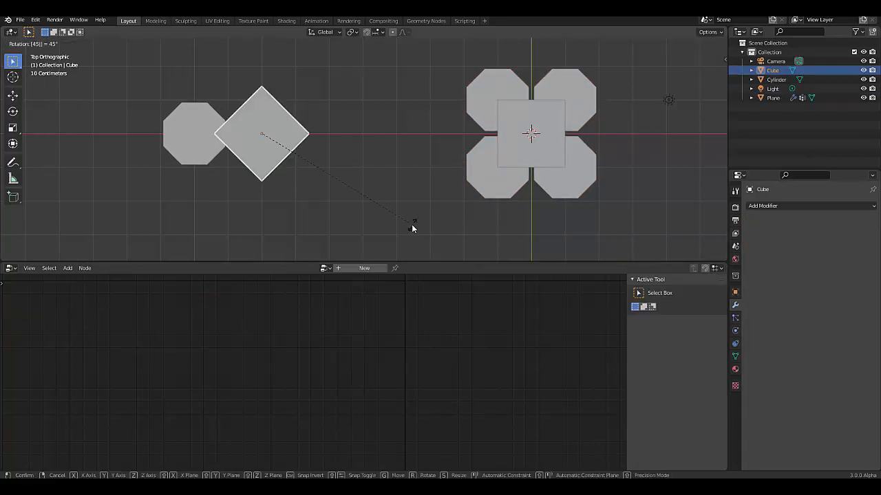
{"action": "key", "text": "Return"}
{"action": "key", "text": "ctrl+a"}
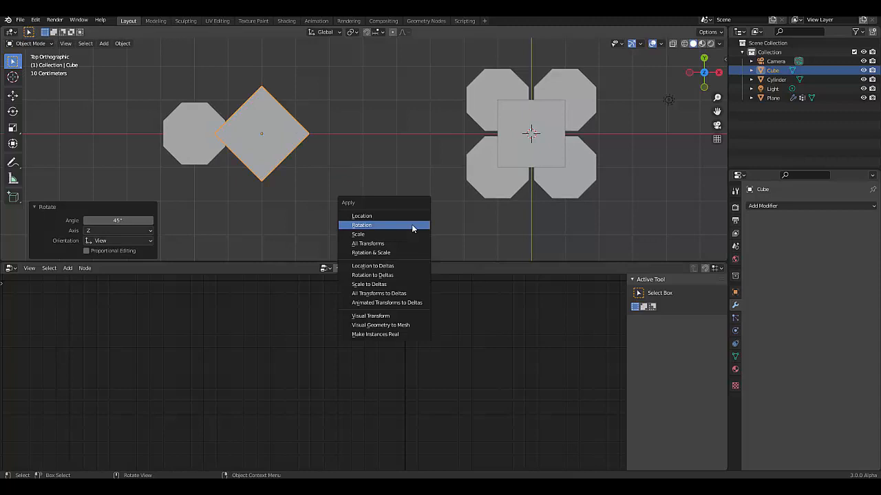
{"action": "left_click", "coordinate": [411, 224]}
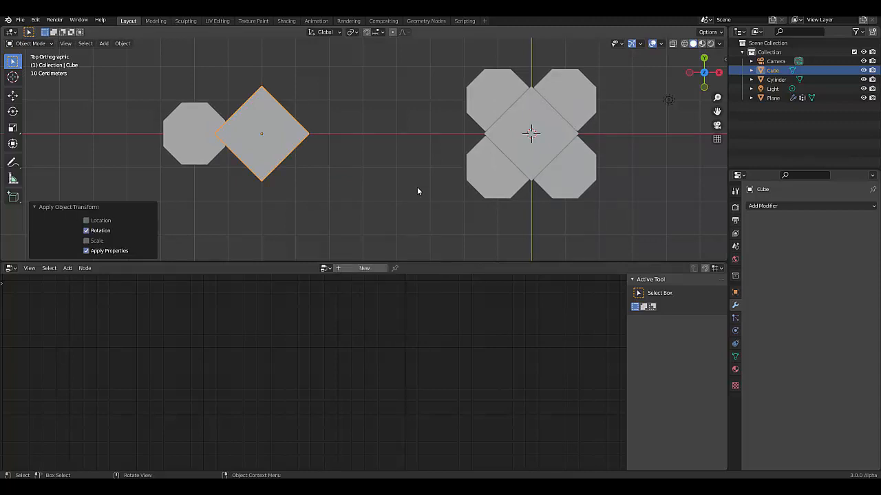
Step: Scale the source cube by 0.4 on all axes and apply its scale
{"action": "type", "text": "s0"}
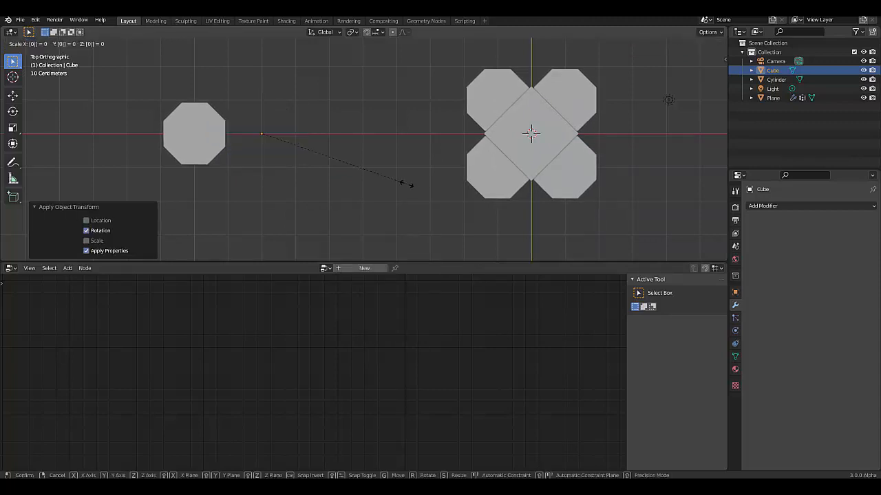
{"action": "type", "text": ".4"}
{"action": "key", "text": "Return"}
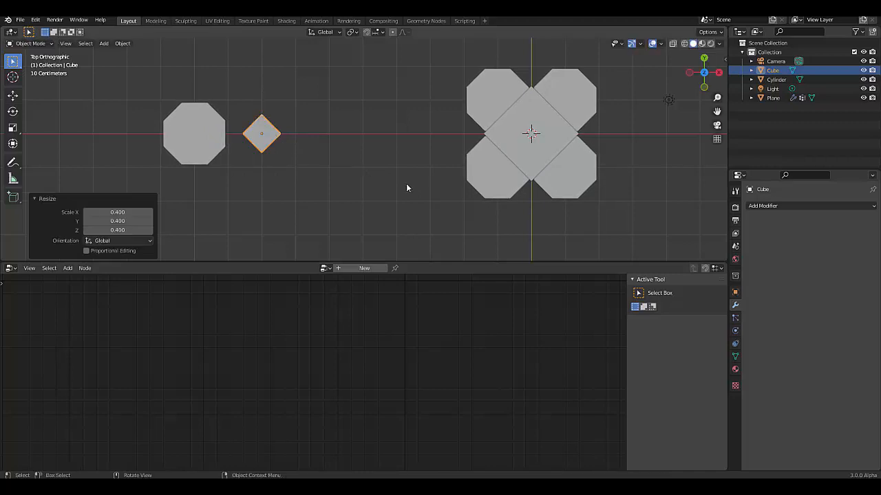
{"action": "key", "text": "ctrl+a"}
{"action": "left_click", "coordinate": [398, 193]}
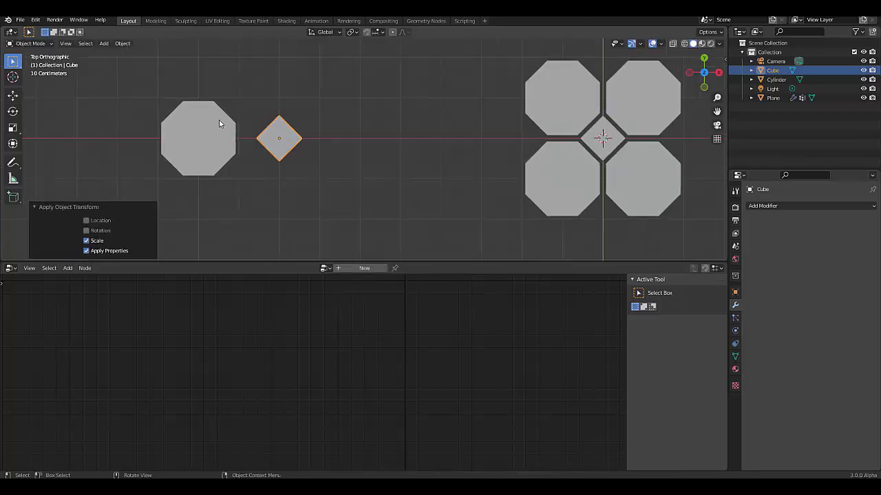
Step: Select the source cylinder beside the source cube
{"action": "middle_click_drag", "start_coordinate": [219, 120], "coordinate": [198, 261]}
{"action": "left_click", "coordinate": [198, 143]}
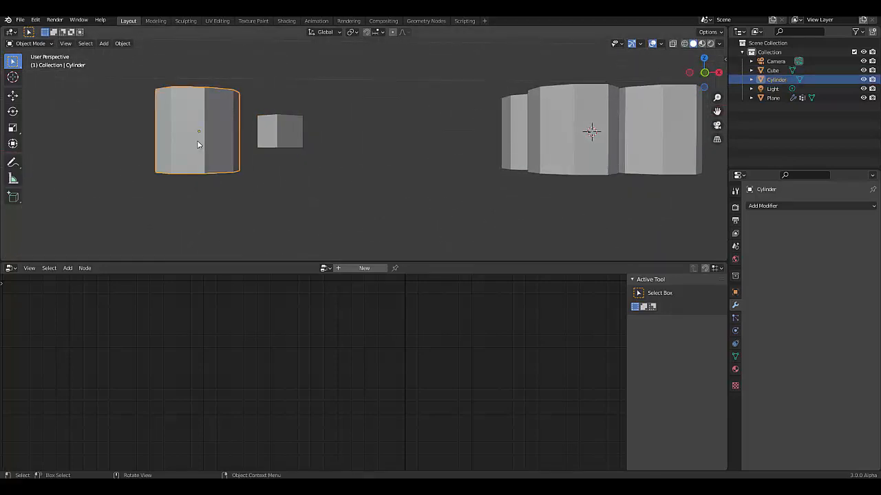
{"action": "type", "text": "s"}
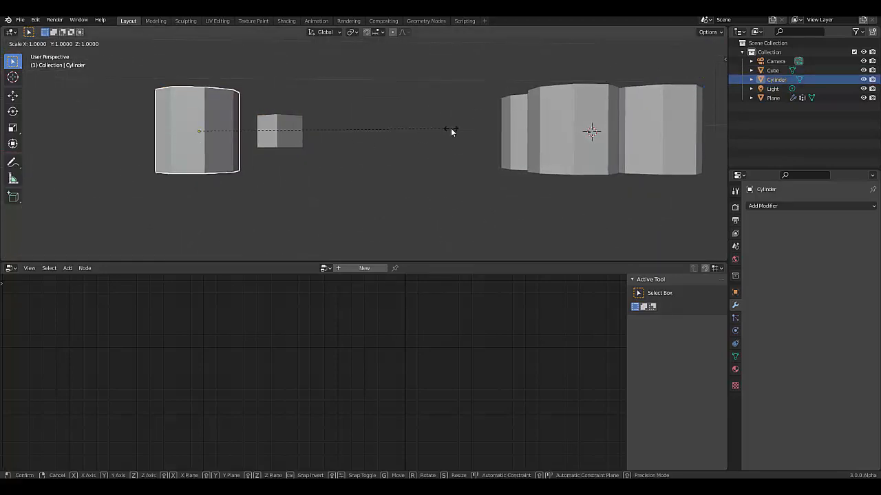
{"action": "type", "text": "0.2"}
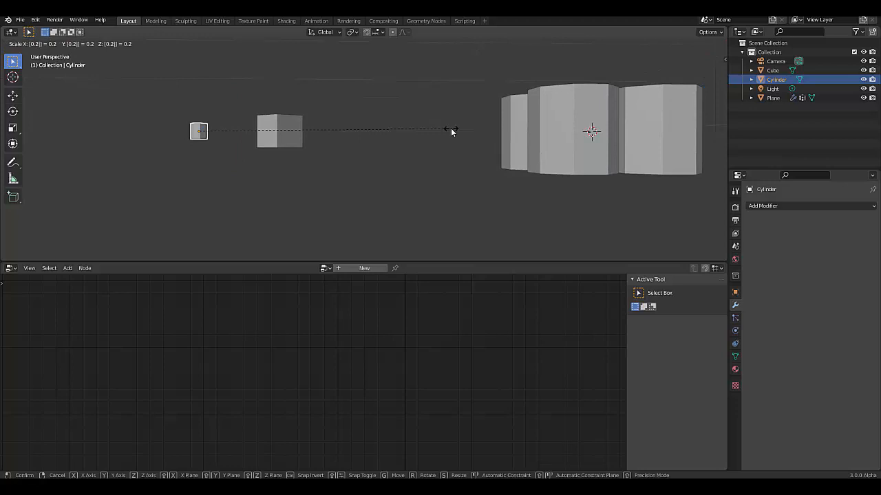
{"action": "key", "text": "shift+z"}
{"action": "right_click", "coordinate": [451, 129]}
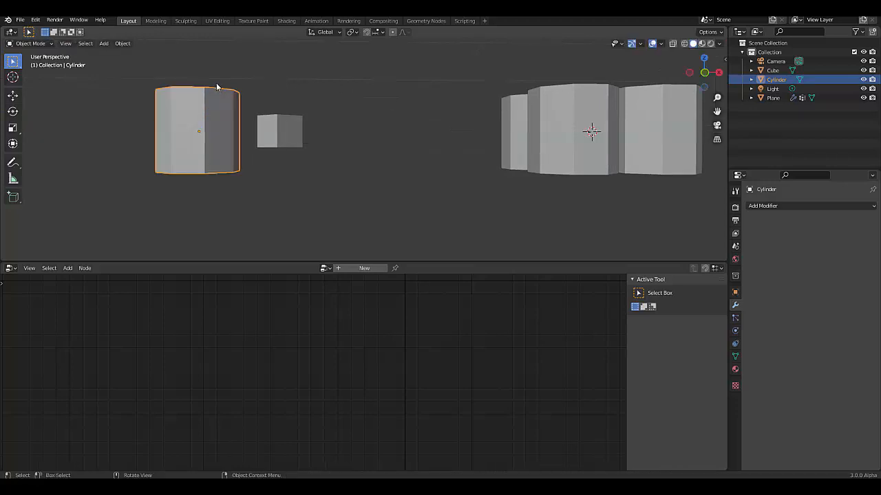
Step: Scale the source cylinder by 0.2 along the Z axis and apply its scale
{"action": "scroll", "coordinate": [216, 86], "scroll_direction": "up", "scroll_amount": 2}
{"action": "middle_click_drag", "start_coordinate": [205, 92], "coordinate": [242, 123]}
{"action": "scroll", "coordinate": [259, 124], "scroll_direction": "down", "scroll_amount": 4}
{"action": "scroll", "coordinate": [191, 175], "scroll_direction": "up", "scroll_amount": 2}
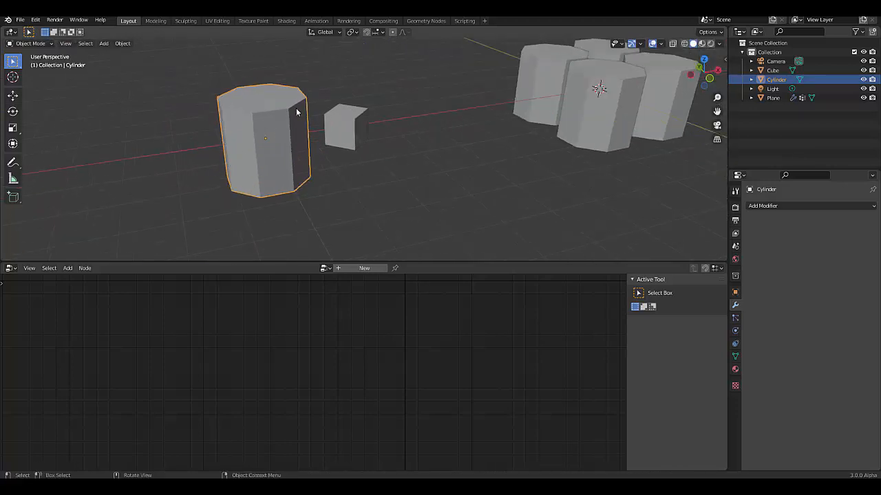
{"action": "key", "text": "s"}
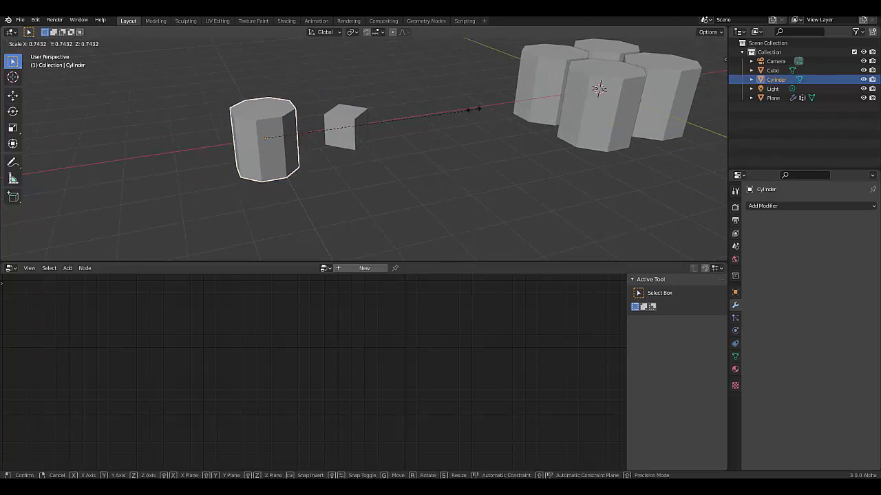
{"action": "type", "text": "z"}
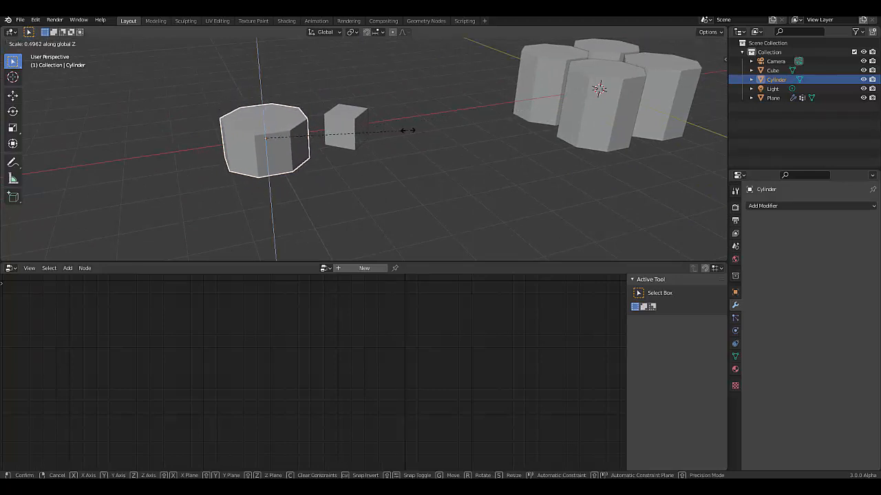
{"action": "type", "text": "0.2"}
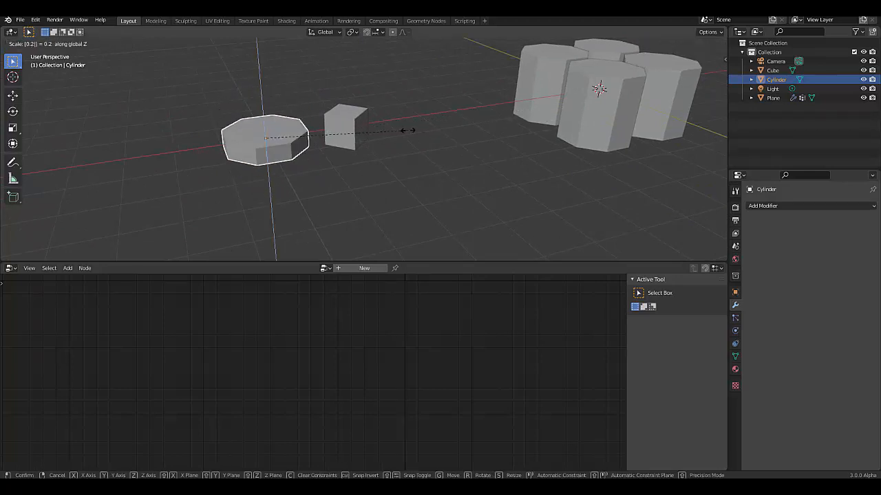
{"action": "key", "text": "Return"}
{"action": "key", "text": "ctrl+a"}
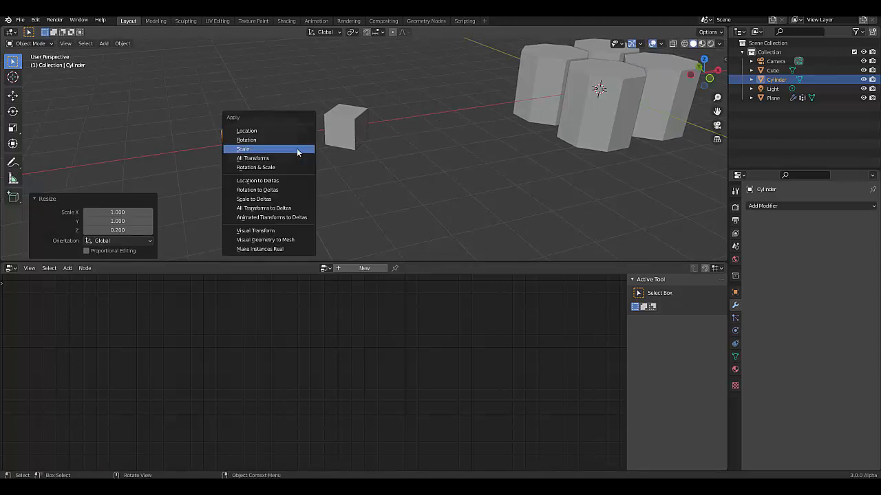
{"action": "left_click", "coordinate": [296, 149]}
Step: Flatten the source cube along the Z axis by a factor of about 0.283, making it thinner than the cylinder
{"action": "left_click", "coordinate": [355, 125]}
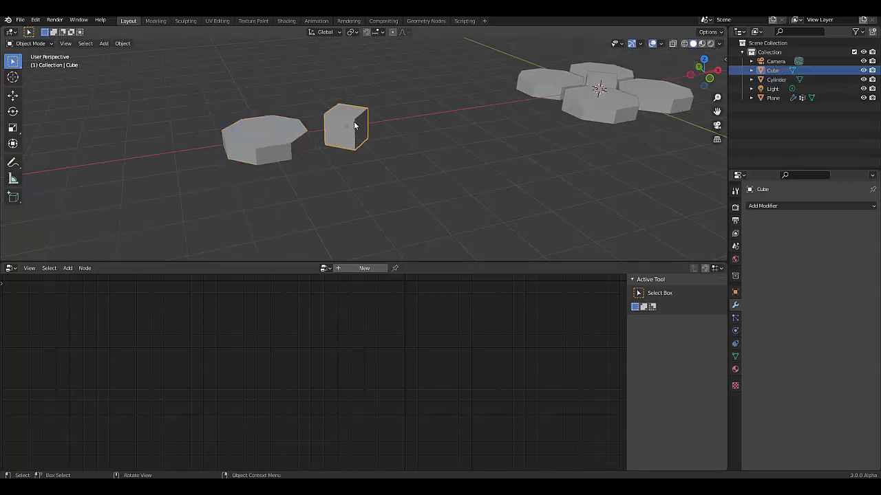
{"action": "key", "text": "KP_1"}
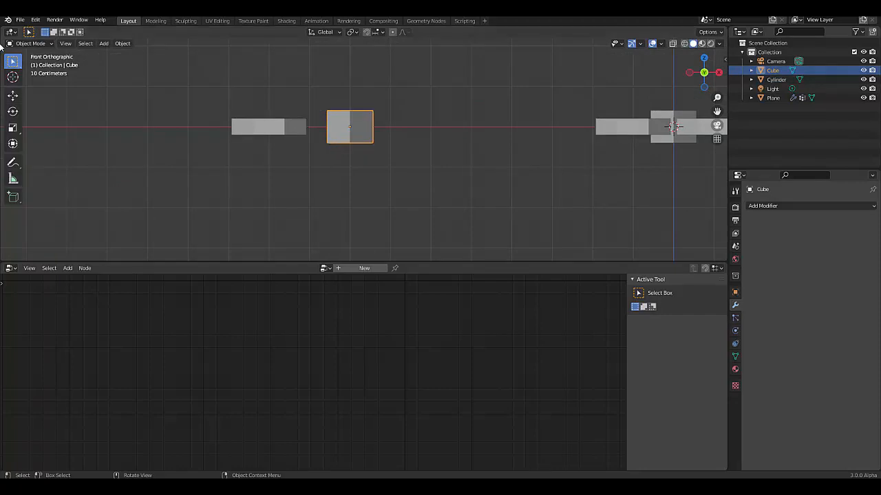
{"action": "scroll", "coordinate": [307, 127], "scroll_direction": "up", "scroll_amount": 4}
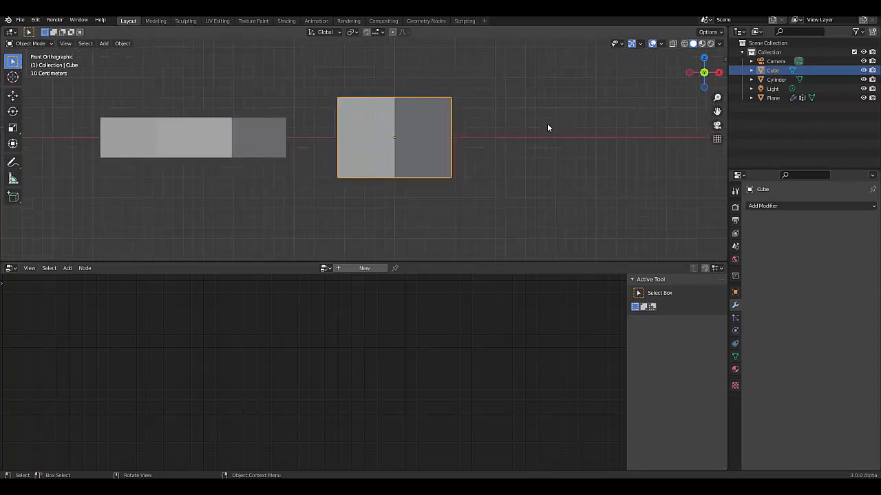
{"action": "key", "text": "s"}
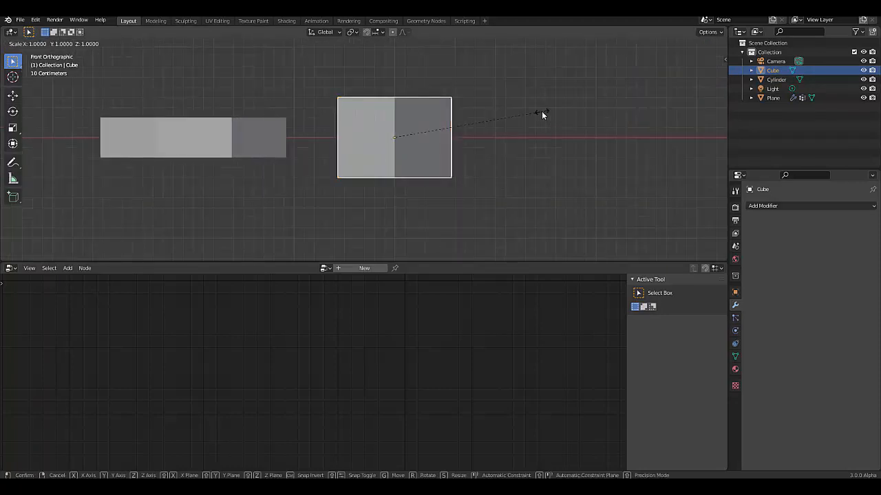
{"action": "key", "text": "z"}
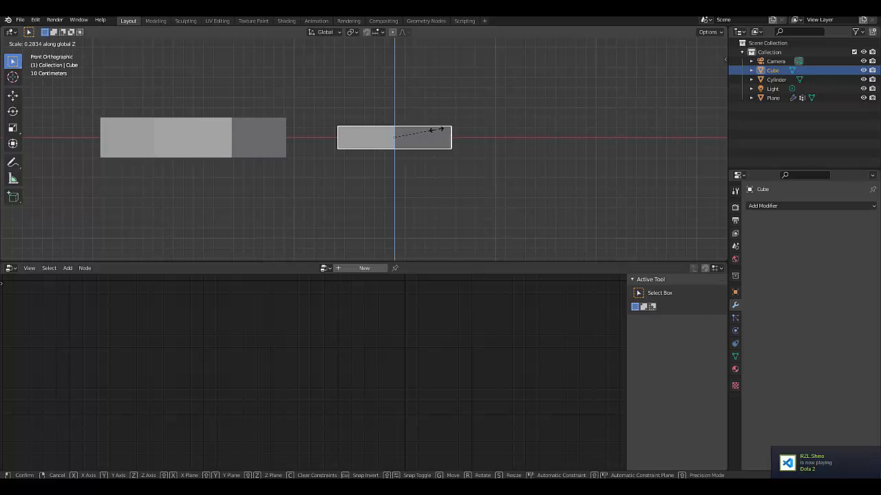
{"action": "left_click", "coordinate": [436, 130]}
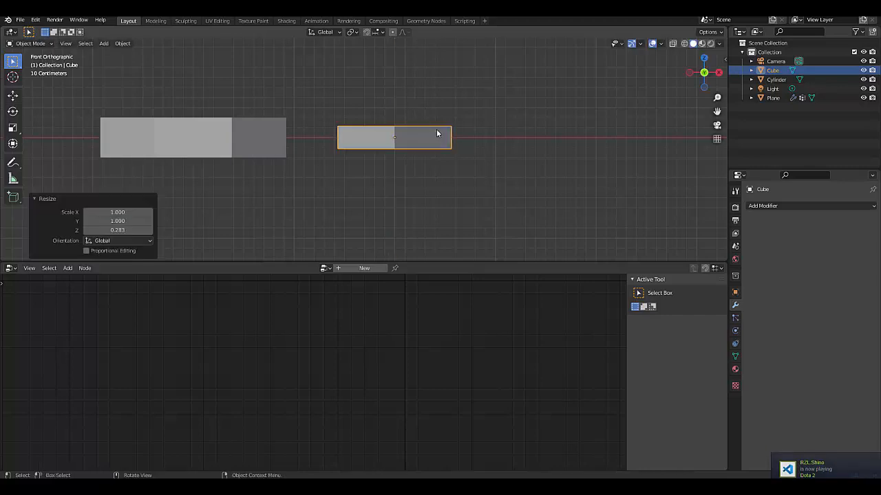
{"action": "key", "text": "ctrl+a"}
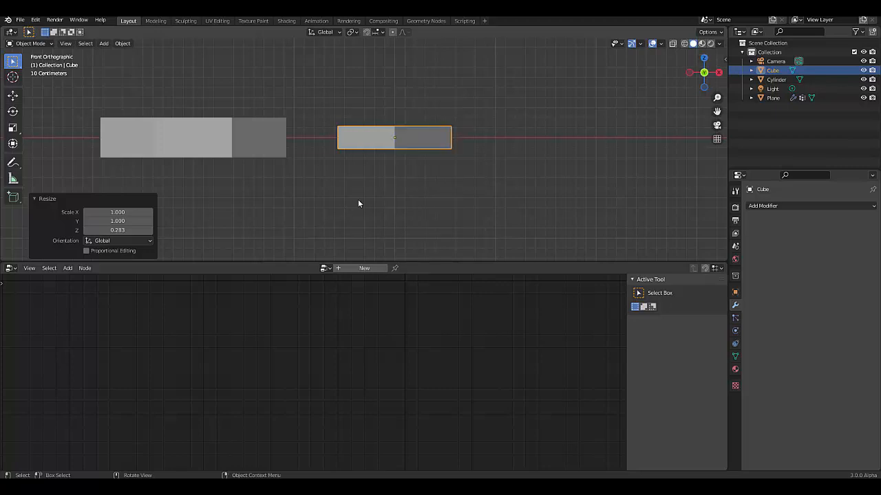
Step: In Edit Mode, move the source cube's whole mesh about 0.07 m down along the Z axis
{"action": "key", "text": "Tab"}
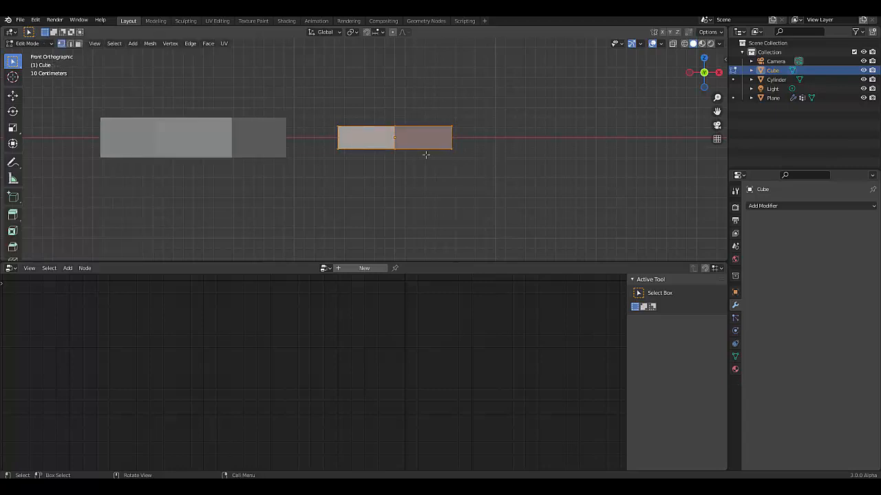
{"action": "scroll", "coordinate": [397, 163], "scroll_direction": "up", "scroll_amount": 1}
{"action": "scroll", "coordinate": [397, 163], "scroll_direction": "up", "scroll_amount": 1}
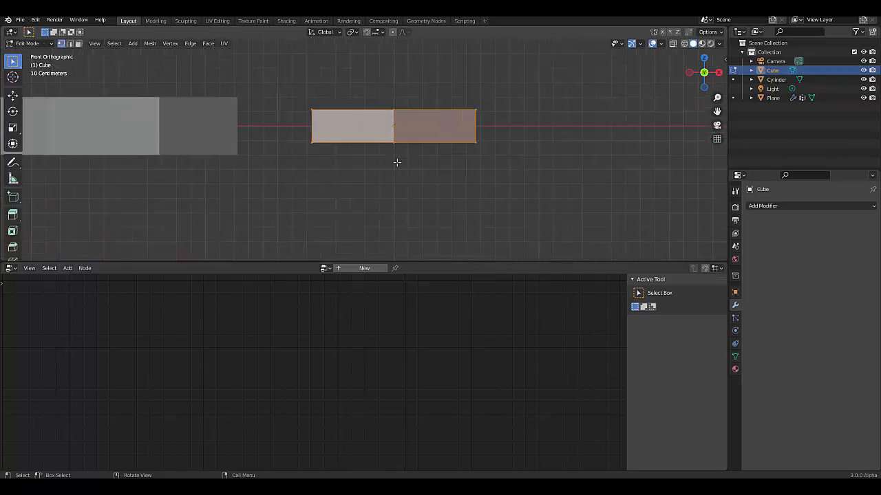
{"action": "key", "text": "g"}
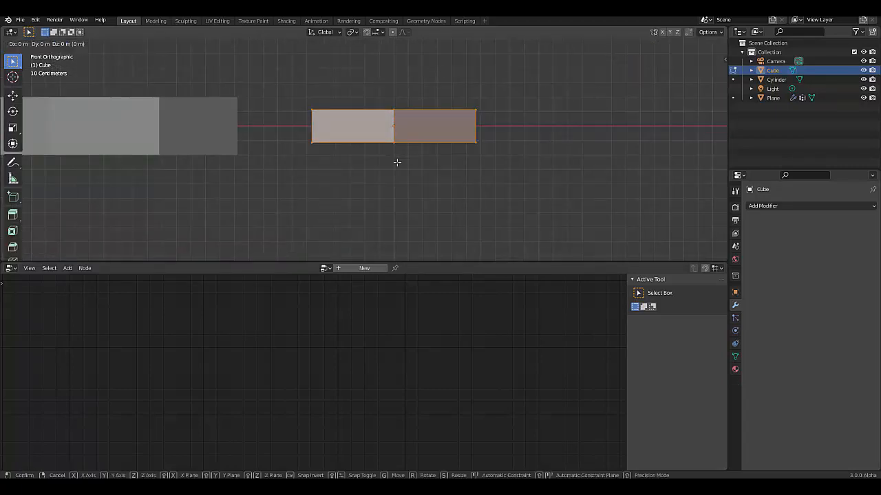
{"action": "key", "text": "z"}
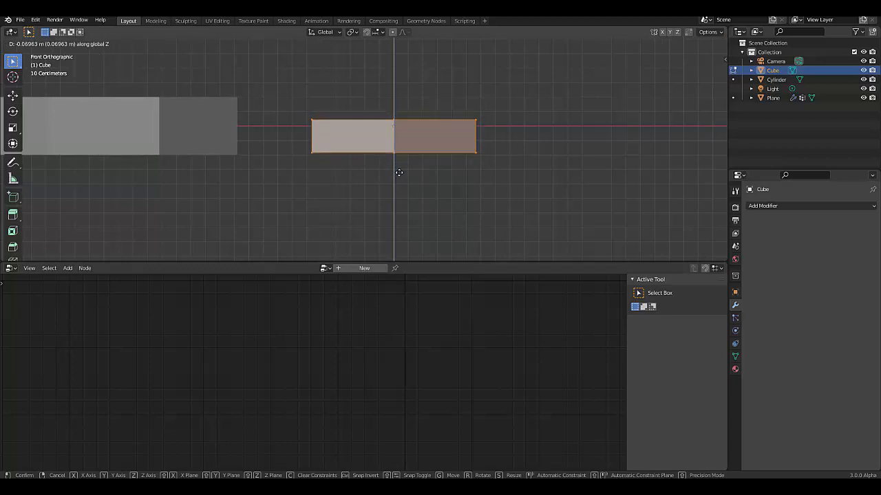
{"action": "left_click", "coordinate": [399, 172]}
{"action": "scroll", "coordinate": [412, 175], "scroll_direction": "up", "scroll_amount": 8}
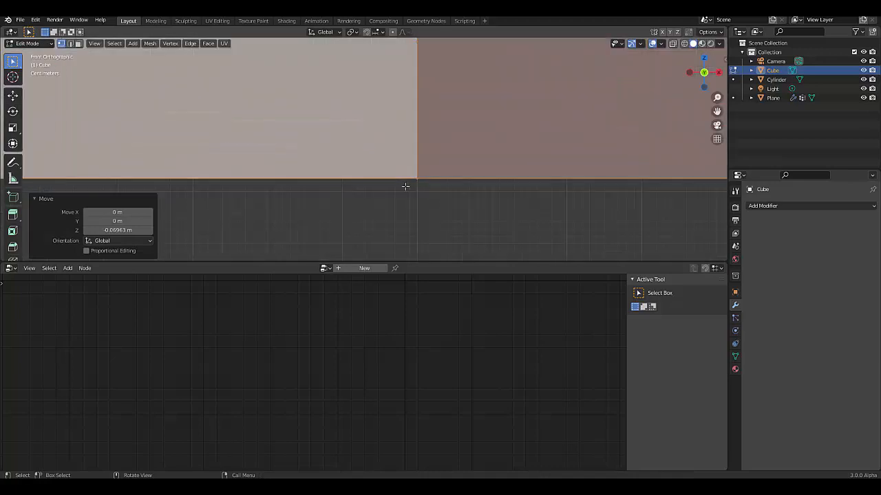
Step: Lower the cube's mesh by about another 0.016 m along Z to align its base with the cylinder's, and return to Object Mode
{"action": "key", "text": "g"}
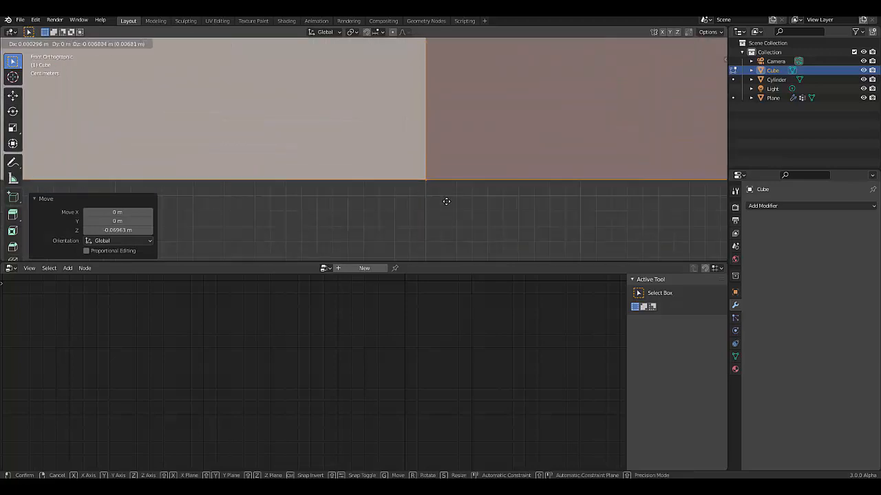
{"action": "key", "text": "z"}
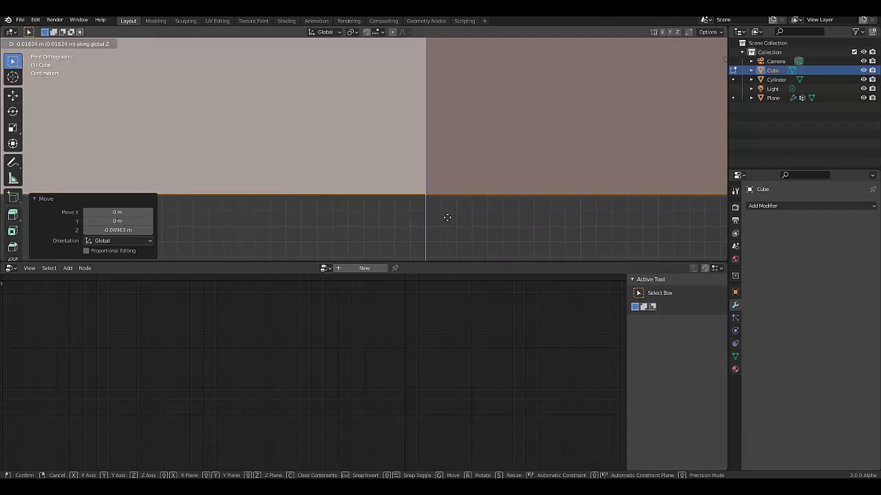
{"action": "left_click", "coordinate": [448, 214]}
{"action": "scroll", "coordinate": [448, 212], "scroll_direction": "down", "scroll_amount": 5}
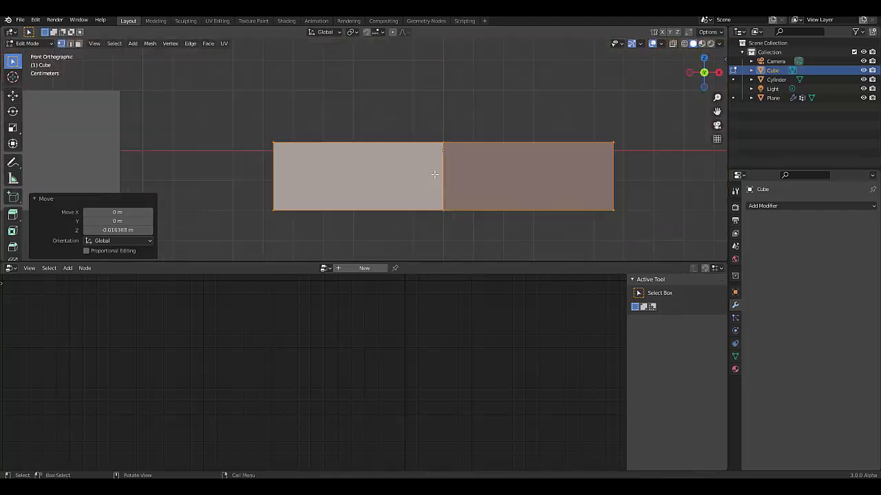
{"action": "scroll", "coordinate": [434, 174], "scroll_direction": "down", "scroll_amount": 3}
{"action": "scroll", "coordinate": [443, 206], "scroll_direction": "up", "scroll_amount": 4}
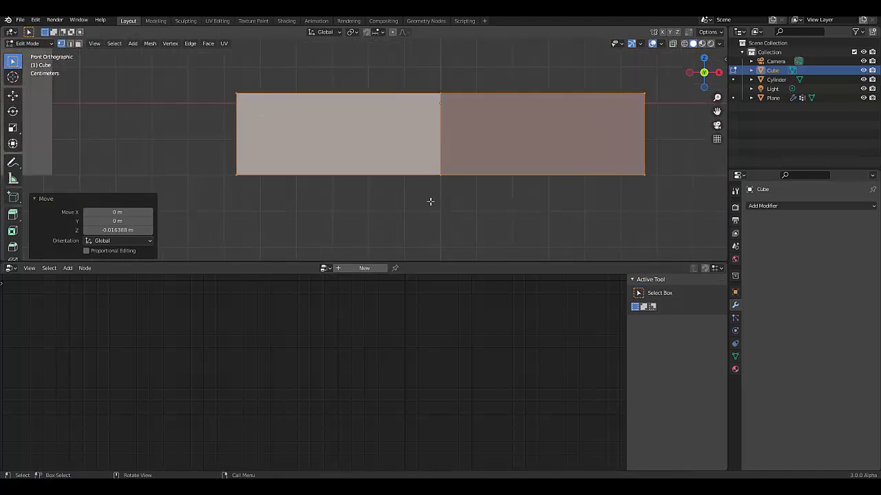
{"action": "scroll", "coordinate": [84, 169], "scroll_direction": "up", "scroll_amount": 4}
{"action": "scroll", "coordinate": [113, 191], "scroll_direction": "down", "scroll_amount": 3}
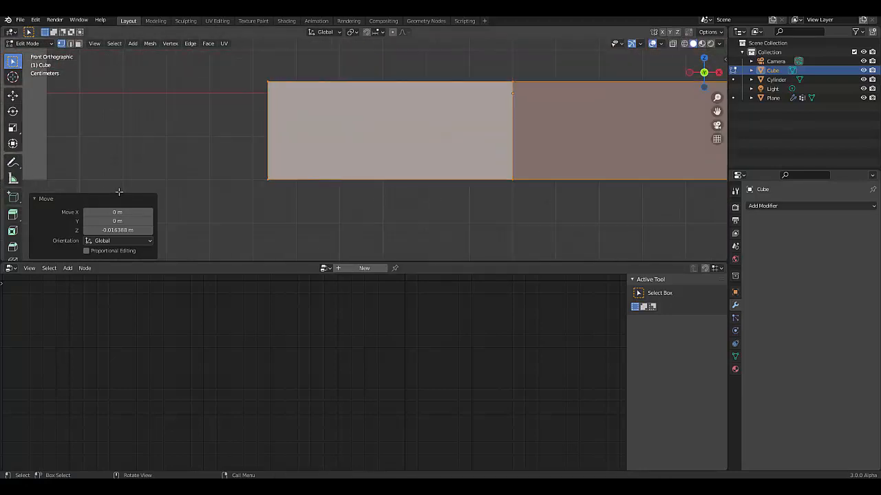
{"action": "scroll", "coordinate": [309, 172], "scroll_direction": "down", "scroll_amount": 5}
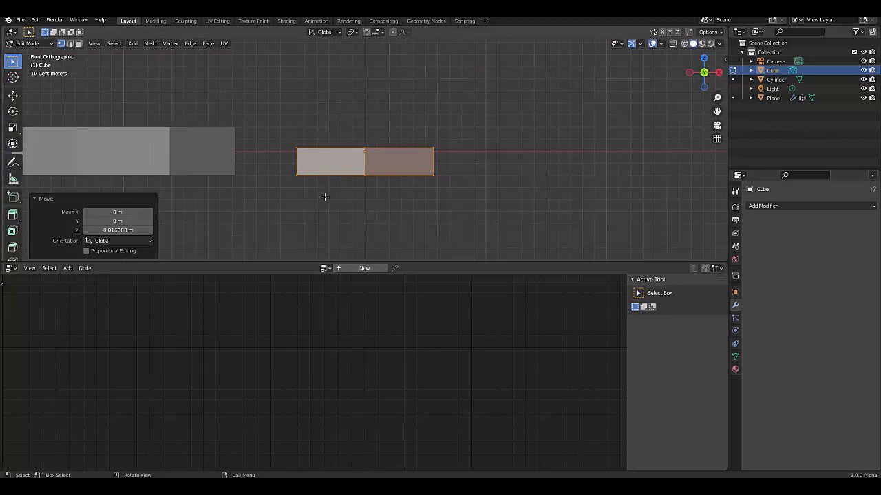
{"action": "key", "text": "Tab"}
Step: Apply the scale of the flattened source cube
{"action": "scroll", "coordinate": [352, 206], "scroll_direction": "down", "scroll_amount": 8}
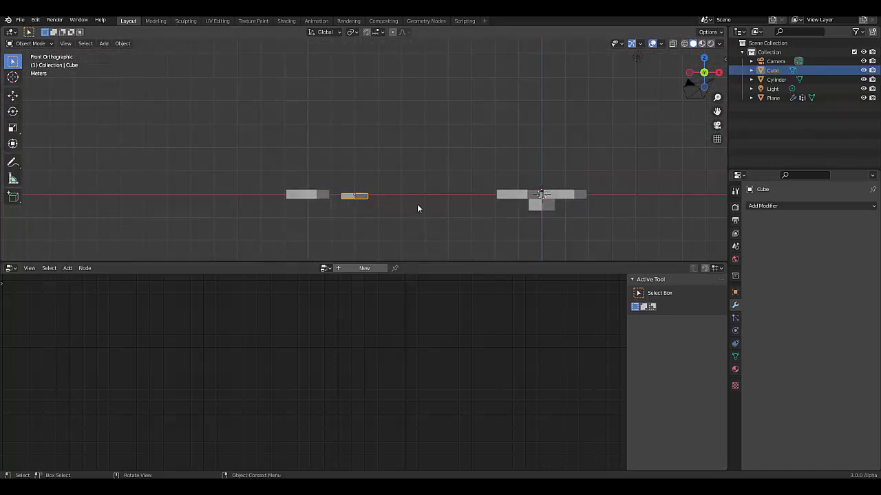
{"action": "scroll", "coordinate": [554, 206], "scroll_direction": "up", "scroll_amount": 3}
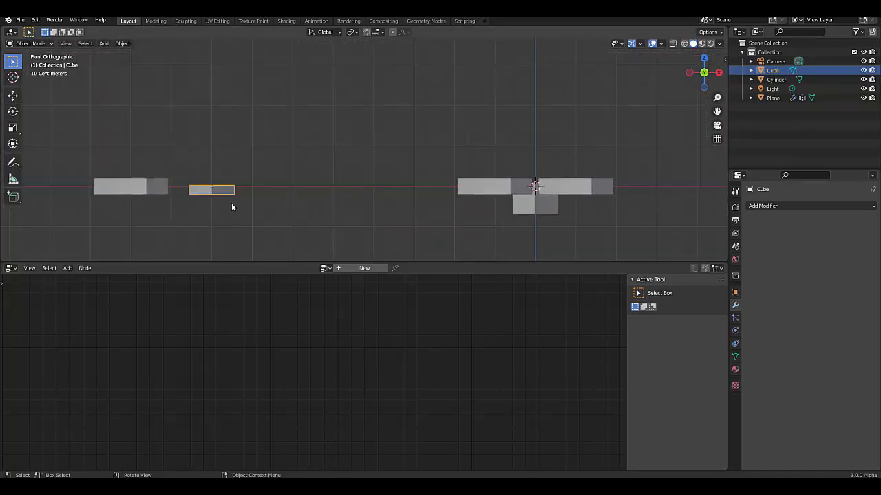
{"action": "mouse_move", "coordinate": [462, 230]}
{"action": "middle_mouse_down"}
{"action": "mouse_move", "coordinate": [621, 202]}
{"action": "mouse_move", "coordinate": [587, 213]}
{"action": "mouse_move", "coordinate": [576, 249]}
{"action": "mouse_move", "coordinate": [584, 189]}
{"action": "mouse_move", "coordinate": [576, 204]}
{"action": "mouse_move", "coordinate": [412, 206]}
{"action": "mouse_move", "coordinate": [621, 242]}
{"action": "mouse_move", "coordinate": [476, 234]}
{"action": "middle_mouse_up"}
{"action": "key", "text": "ctrl+a"}
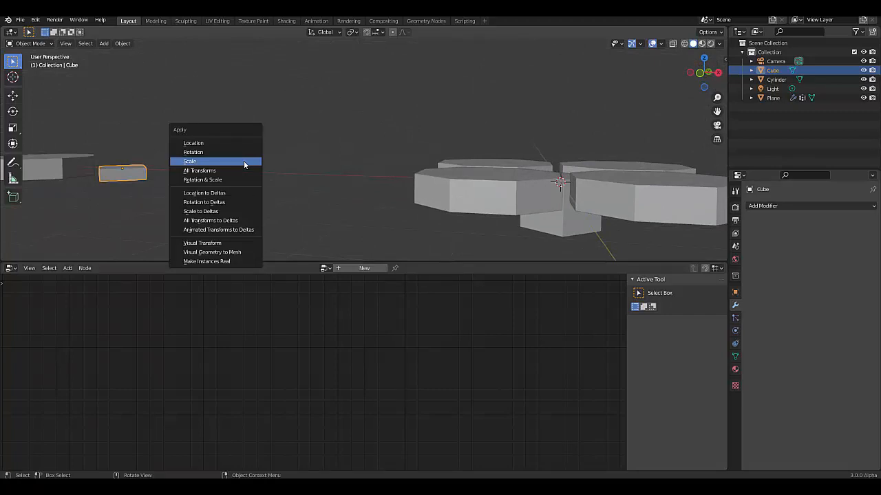
{"action": "left_click", "coordinate": [245, 164]}
Step: Add an Array modifier to the plane holding the instanced tiles
{"action": "scroll", "coordinate": [624, 192], "scroll_direction": "down", "scroll_amount": 2}
{"action": "scroll", "coordinate": [624, 192], "scroll_direction": "up", "scroll_amount": 3}
{"action": "middle_click_drag", "start_coordinate": [625, 192], "coordinate": [637, 213]}
{"action": "scroll", "coordinate": [574, 205], "scroll_direction": "down", "scroll_amount": 3}
{"action": "scroll", "coordinate": [592, 224], "scroll_direction": "up", "scroll_amount": 3}
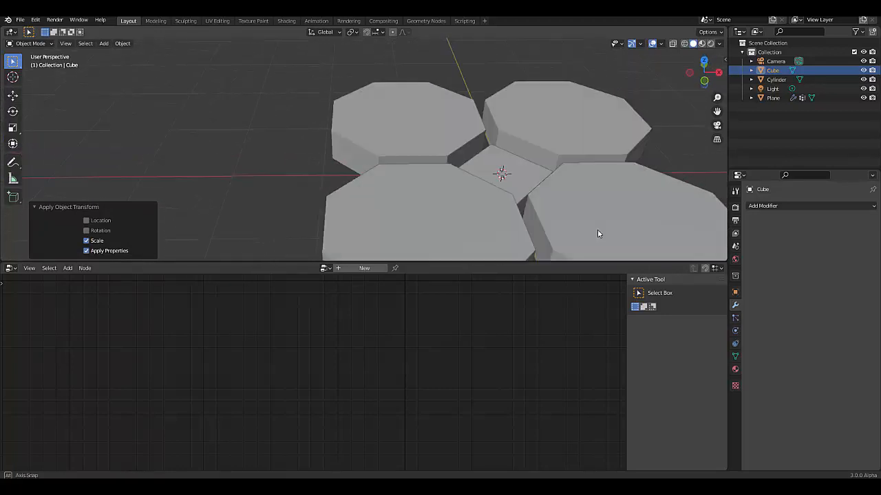
{"action": "middle_click_drag", "start_coordinate": [598, 234], "coordinate": [543, 211]}
{"action": "scroll", "coordinate": [426, 204], "scroll_direction": "down", "scroll_amount": 3}
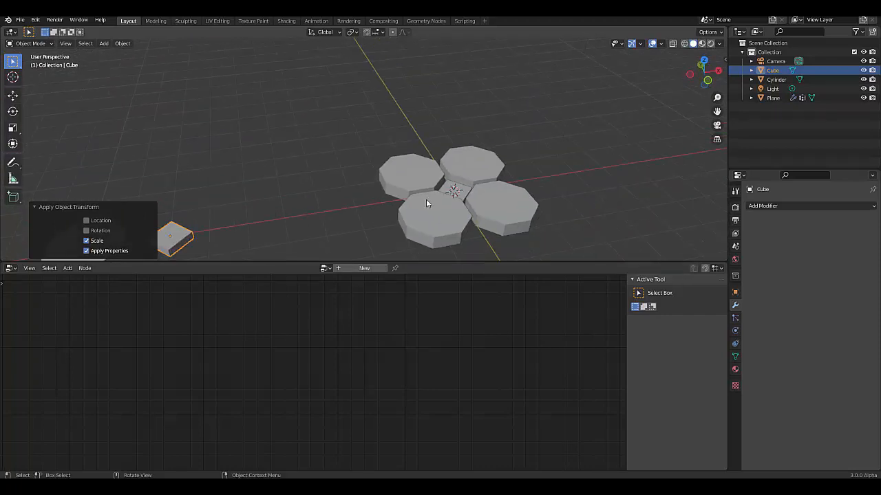
{"action": "left_click", "coordinate": [431, 226]}
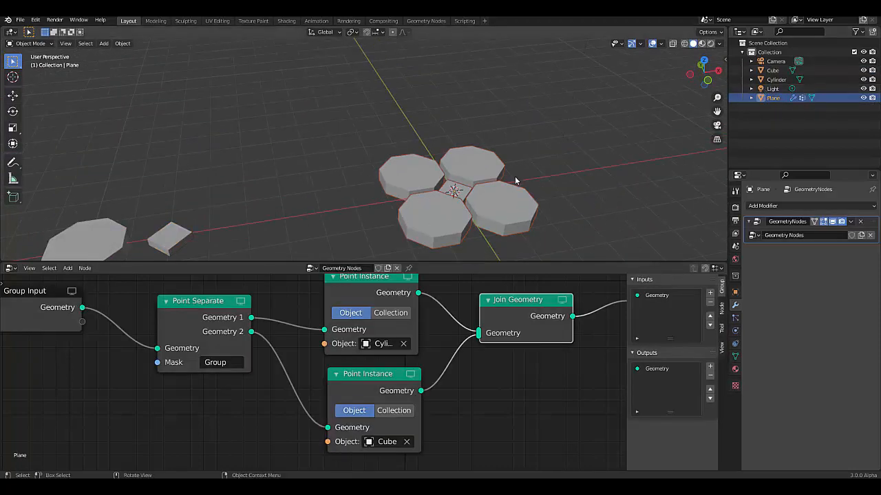
{"action": "left_click", "coordinate": [778, 206]}
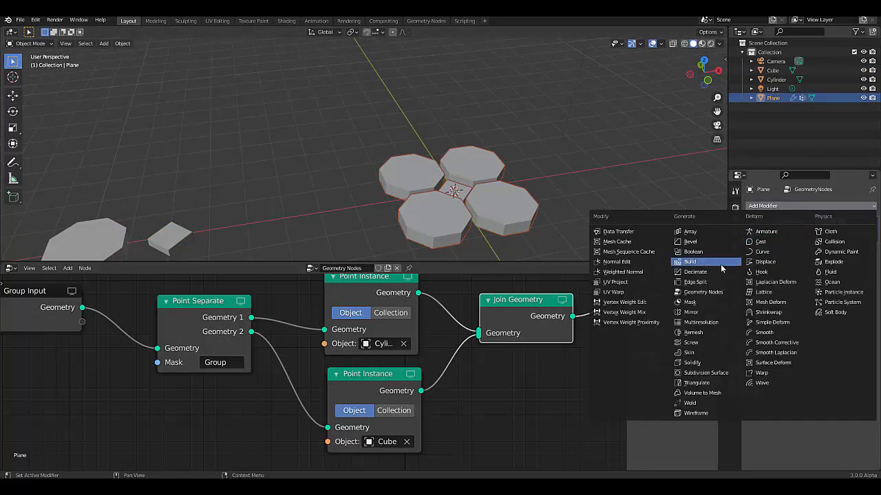
{"action": "left_click", "coordinate": [711, 232]}
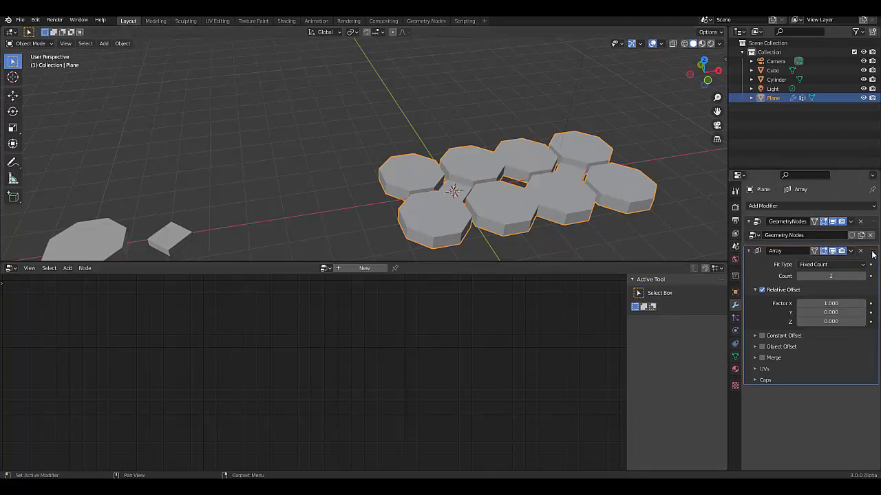
Step: Move the plane's Array modifier above the Geometry Nodes modifier and duplicate the array
{"action": "left_click_drag", "start_coordinate": [872, 251], "coordinate": [873, 192]}
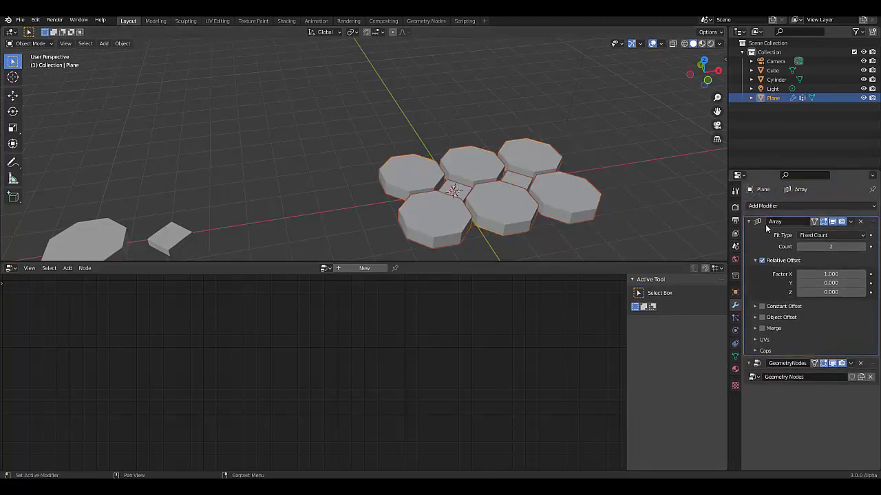
{"action": "key", "text": "KP_7"}
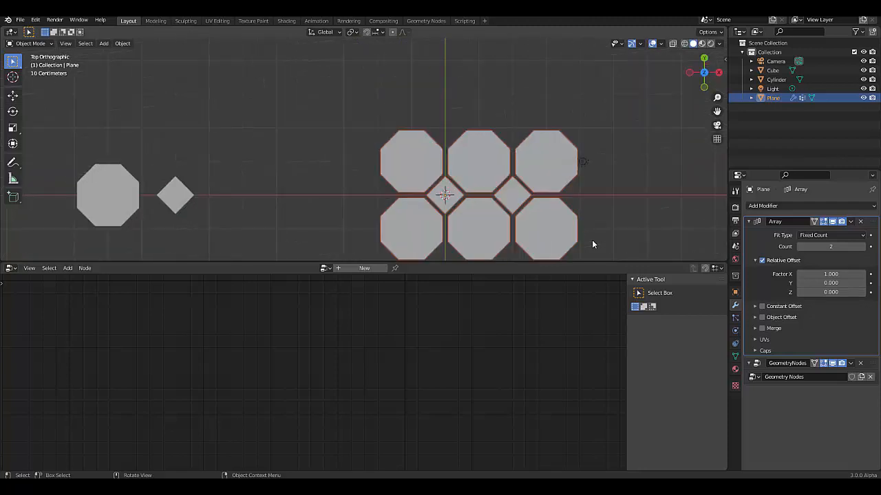
{"action": "left_click", "coordinate": [851, 221]}
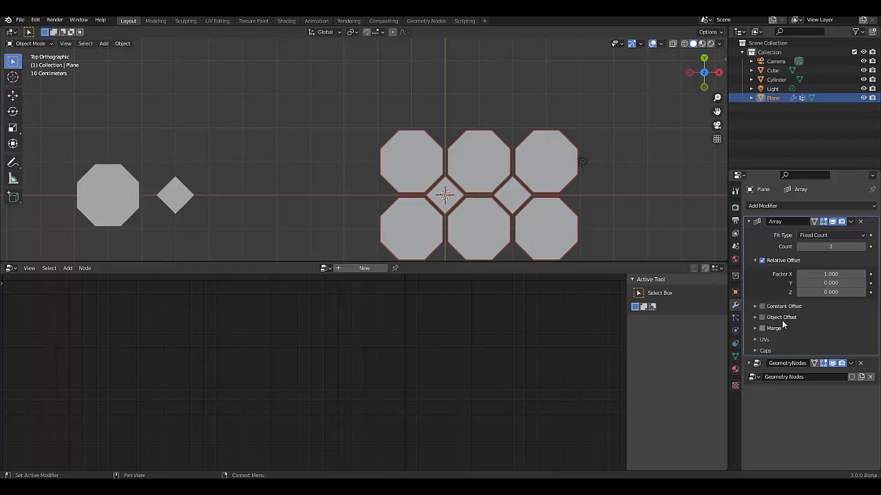
{"action": "left_click", "coordinate": [851, 222]}
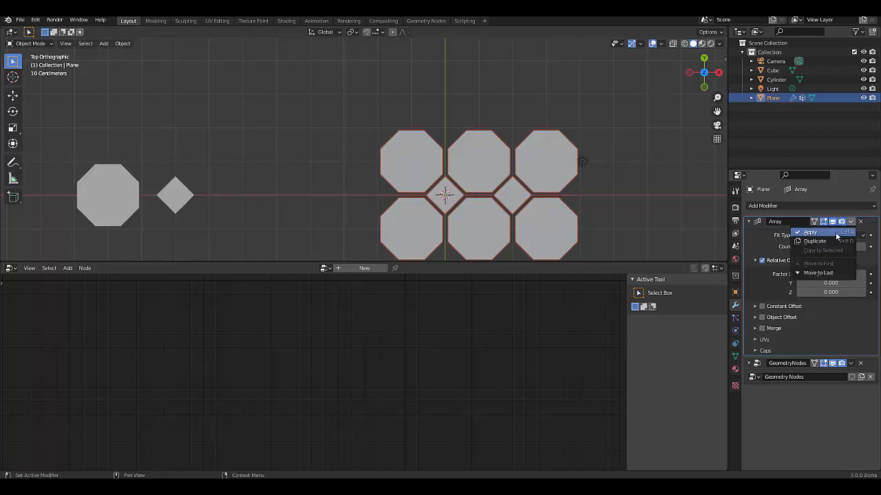
{"action": "left_click", "coordinate": [815, 242]}
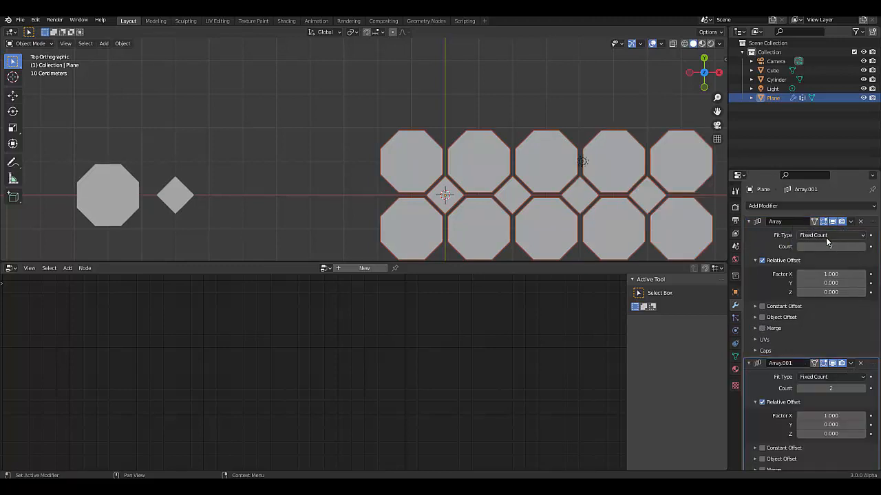
Step: Set the first array's relative offset to 0 on X and 1 on Y
{"action": "double_click", "coordinate": [831, 274]}
{"action": "type", "text": "0"}
{"action": "key", "text": "Tab"}
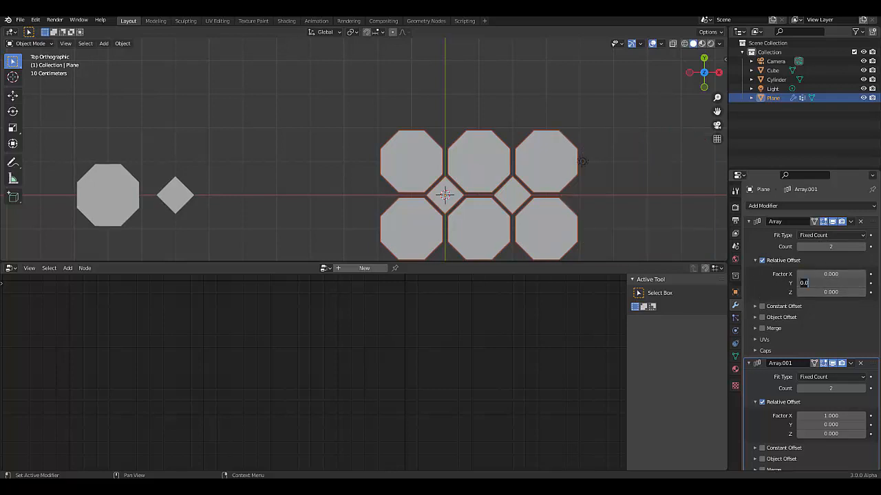
{"action": "type", "text": "1"}
{"action": "key", "text": "Return"}
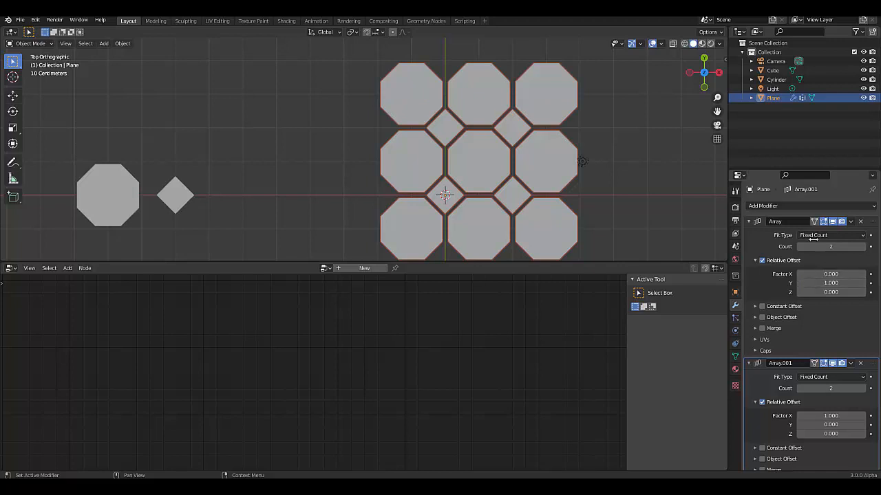
Step: Rename the first array modifier "Array y axis" and the second one "Array x axis"
{"action": "left_click", "coordinate": [794, 222]}
{"action": "type", "text": "Array y axis"}
{"action": "key", "text": "Return"}
{"action": "left_click", "coordinate": [792, 365]}
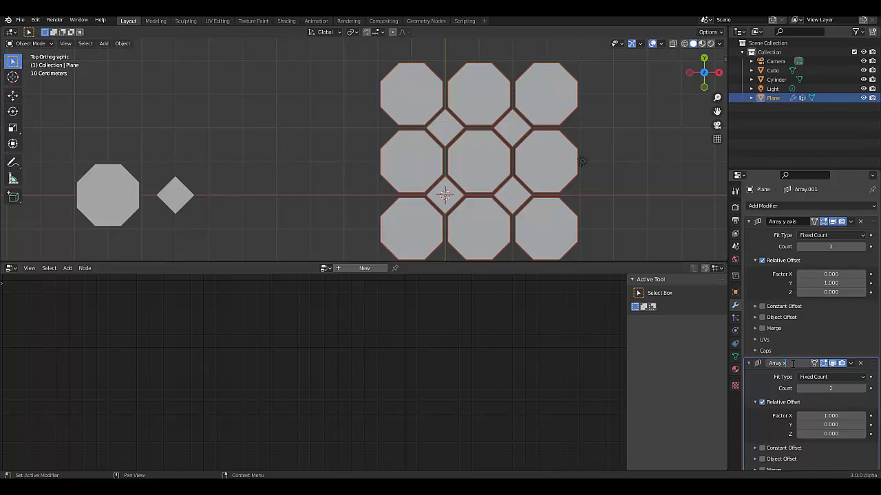
{"action": "type", "text": "Array x axis"}
{"action": "key", "text": "Return"}
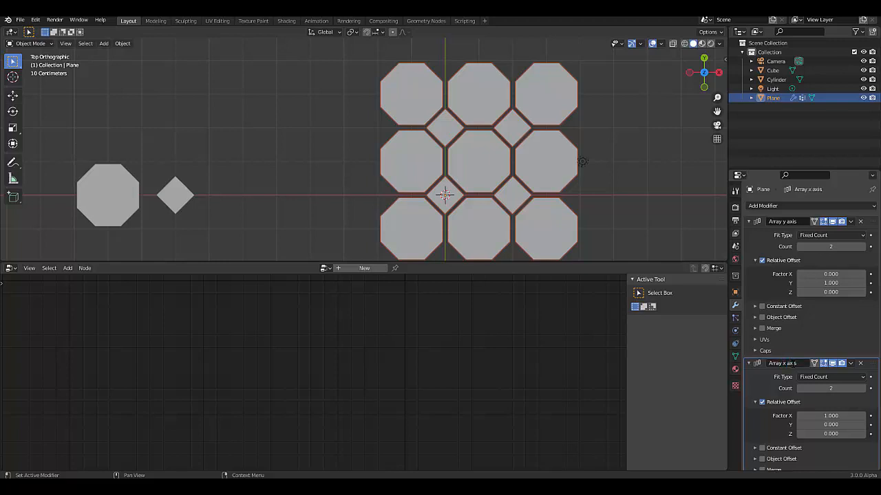
Step: Set the count to 5 and enable Merge on both the Y-axis and X-axis arrays
{"action": "left_click", "coordinate": [830, 246]}
{"action": "type", "text": "5"}
{"action": "key", "text": "Return"}
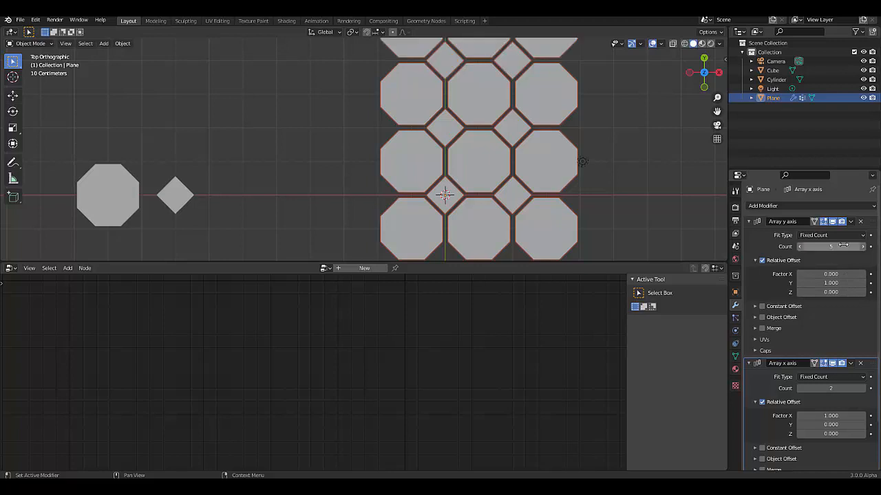
{"action": "left_click", "coordinate": [830, 388]}
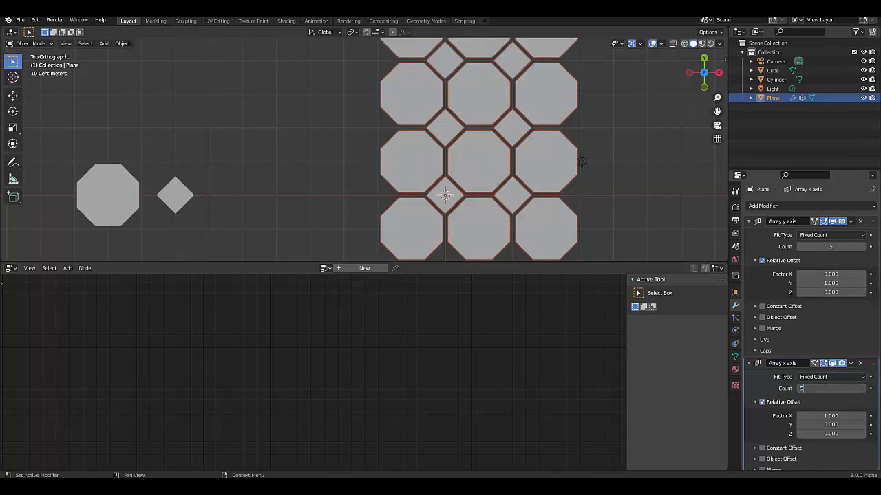
{"action": "type", "text": "5"}
{"action": "key", "text": "Return"}
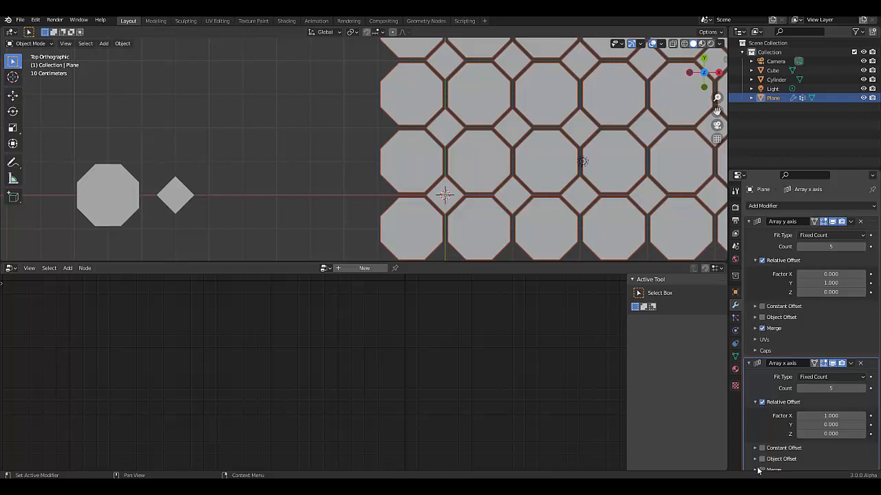
{"action": "scroll", "coordinate": [757, 470], "scroll_direction": "down", "scroll_amount": 1}
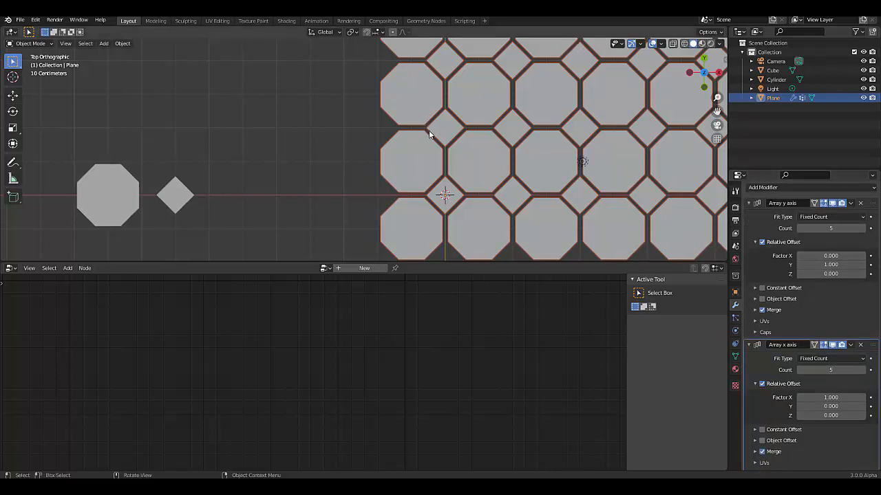
Step: Collapse the settings of both Array modifiers in the plane's modifier stack
{"action": "middle_click_drag", "start_coordinate": [428, 130], "coordinate": [459, 113]}
{"action": "scroll", "coordinate": [415, 162], "scroll_direction": "up", "scroll_amount": 2}
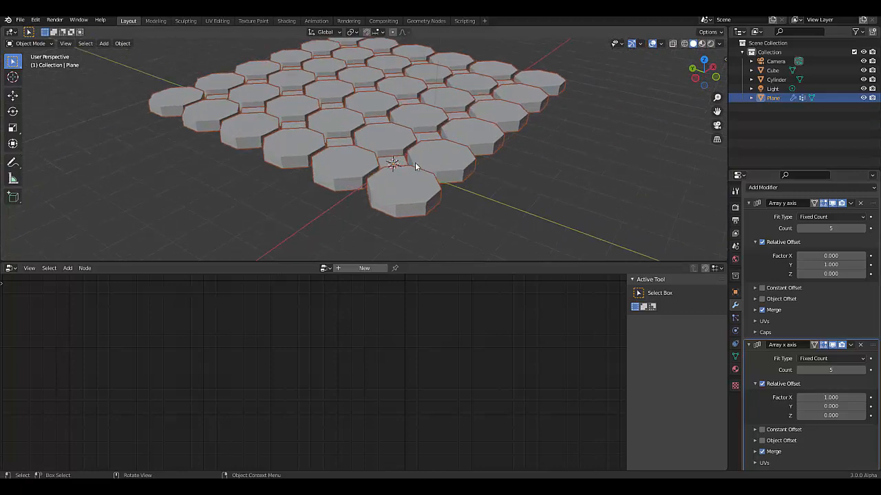
{"action": "middle_click_drag", "start_coordinate": [415, 162], "coordinate": [374, 189]}
{"action": "scroll", "coordinate": [383, 189], "scroll_direction": "up", "scroll_amount": 3}
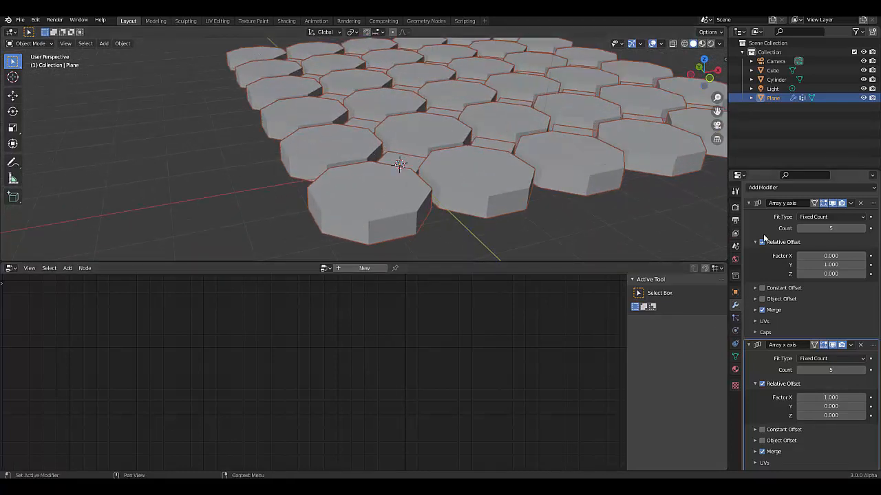
{"action": "left_click", "coordinate": [748, 203]}
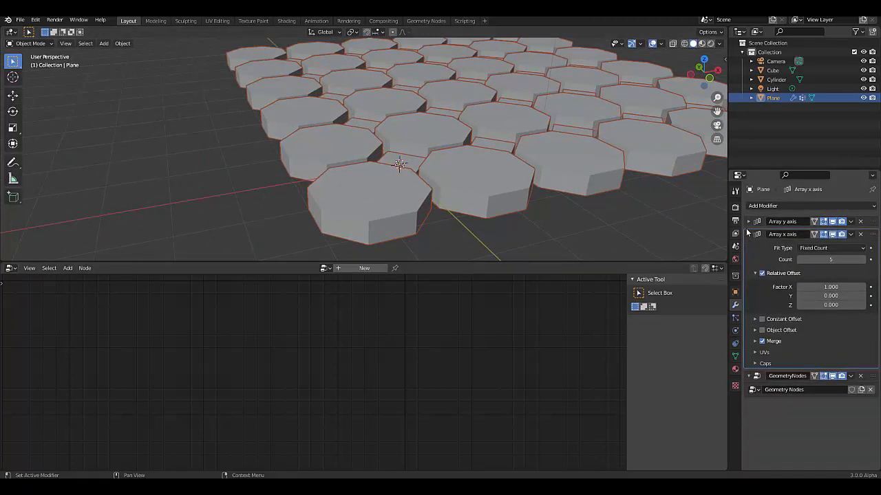
{"action": "left_click", "coordinate": [748, 235]}
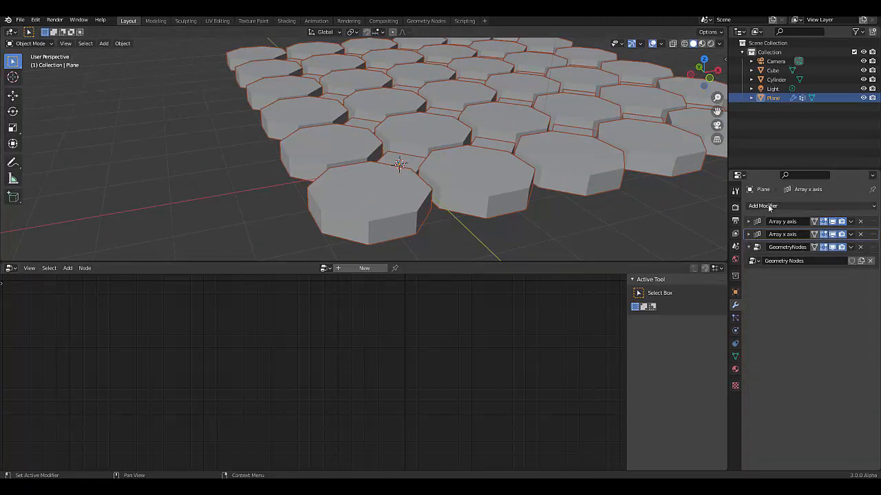
{"action": "left_click", "coordinate": [769, 207]}
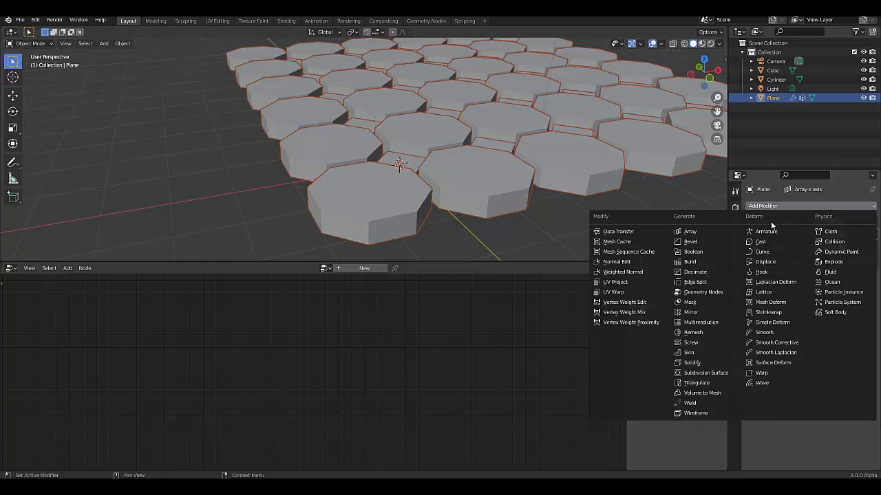
Step: Add a Subdivision Surface modifier to the source cylinder, using Simple subdivision with viewport level 2
{"action": "scroll", "coordinate": [310, 158], "scroll_direction": "down", "scroll_amount": 3}
{"action": "scroll", "coordinate": [206, 180], "scroll_direction": "up", "scroll_amount": 4}
{"action": "left_click", "coordinate": [220, 155]}
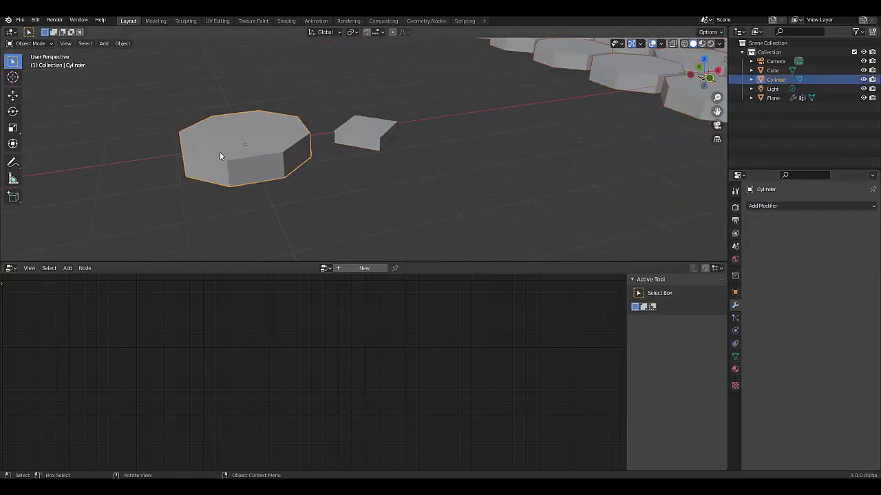
{"action": "left_click", "coordinate": [769, 206]}
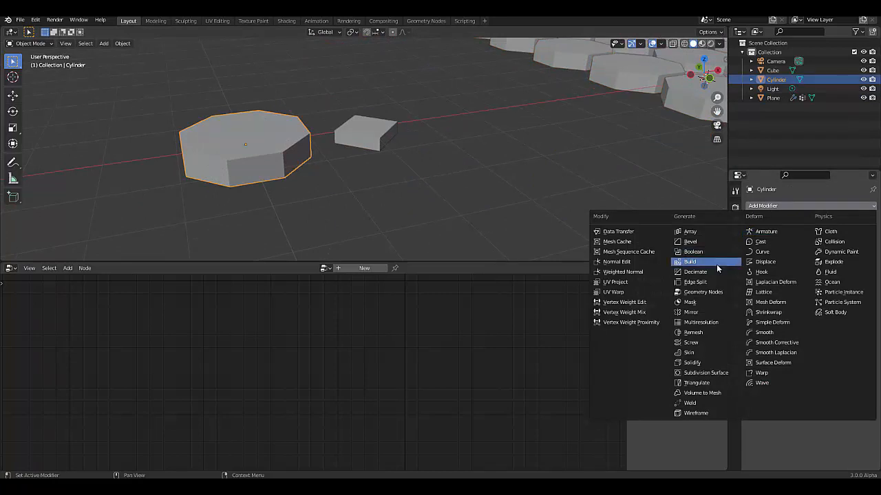
{"action": "left_click", "coordinate": [722, 372]}
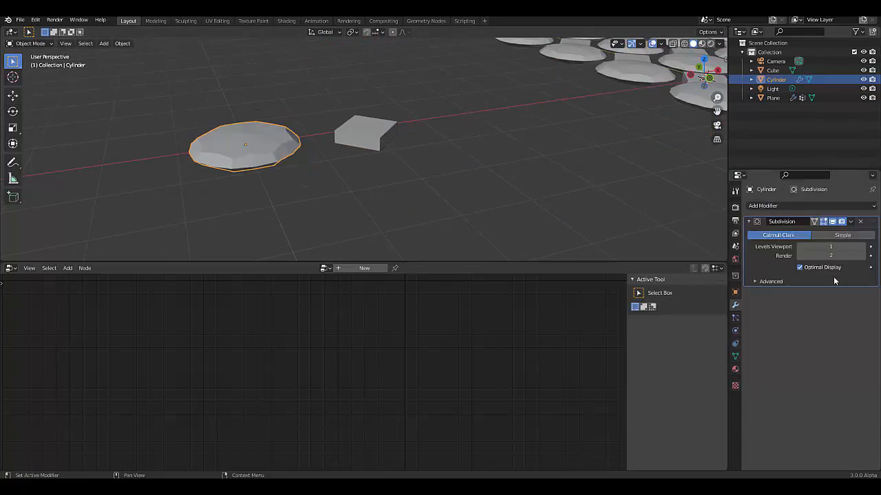
{"action": "left_click", "coordinate": [863, 247]}
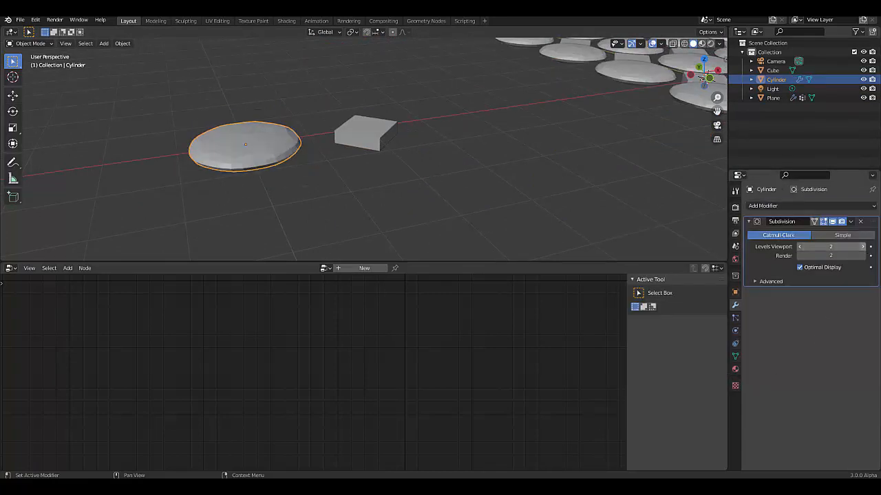
{"action": "left_click", "coordinate": [846, 235]}
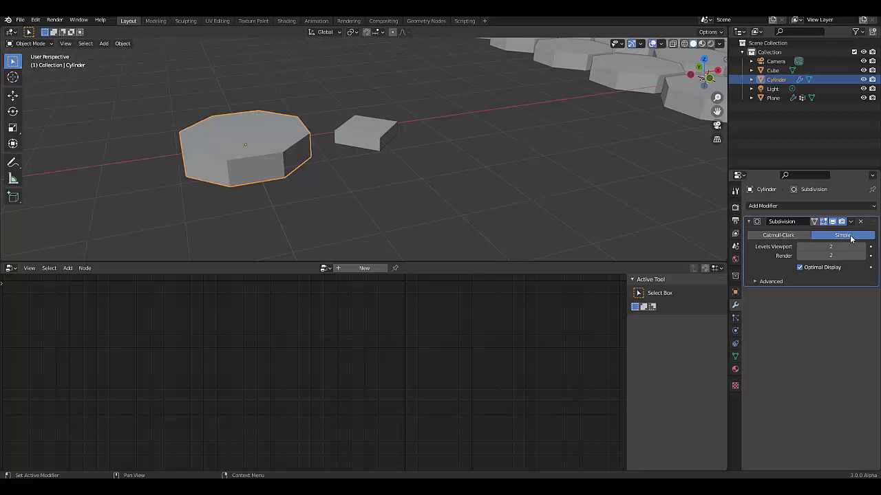
Step: Give the source cube a Subdivision Surface modifier set to Simple with viewport level 2
{"action": "left_click", "coordinate": [375, 124]}
{"action": "left_click", "coordinate": [814, 205]}
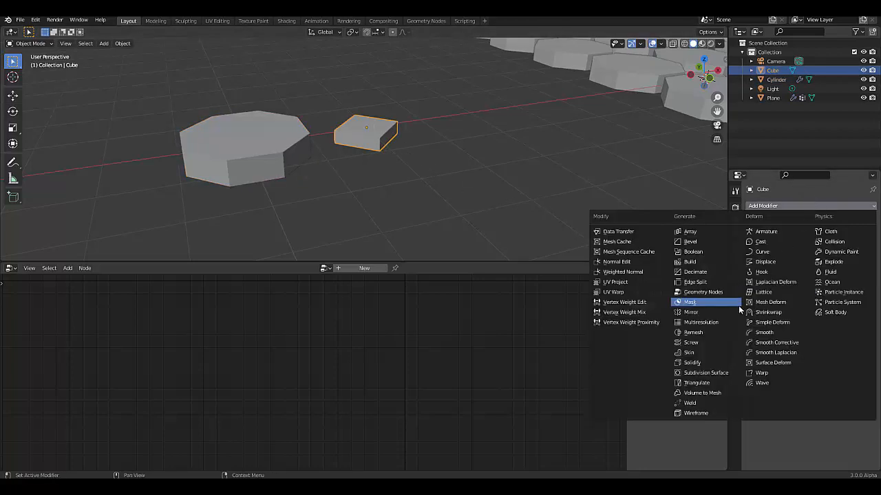
{"action": "left_click", "coordinate": [715, 373]}
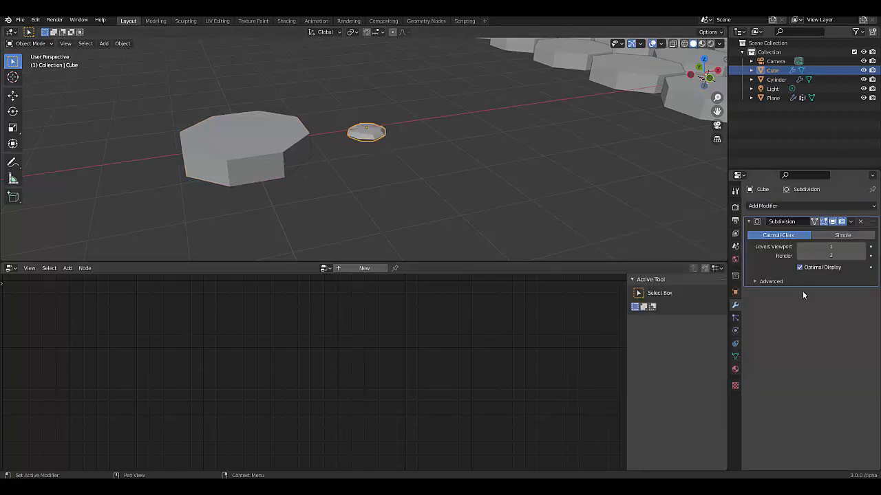
{"action": "left_click", "coordinate": [840, 235]}
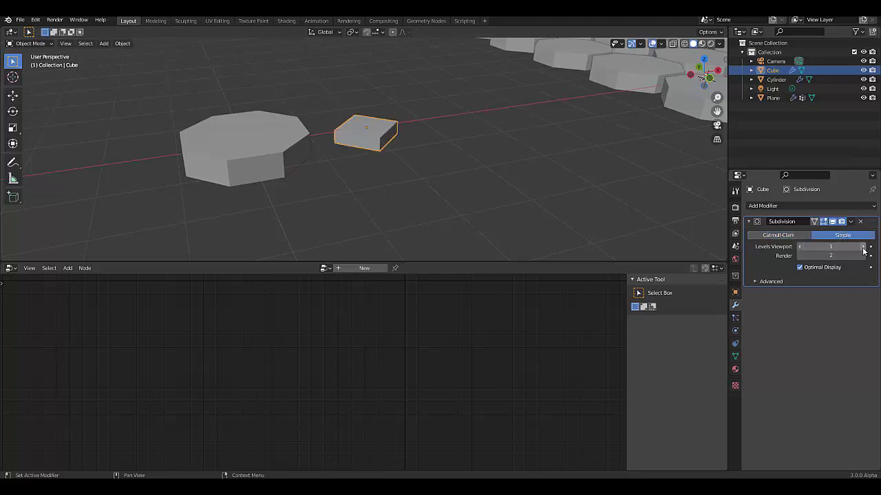
{"action": "left_click", "coordinate": [862, 247]}
Step: Add a Displace modifier to the plane holding the tiles and create a new texture for it
{"action": "scroll", "coordinate": [454, 203], "scroll_direction": "down", "scroll_amount": 6}
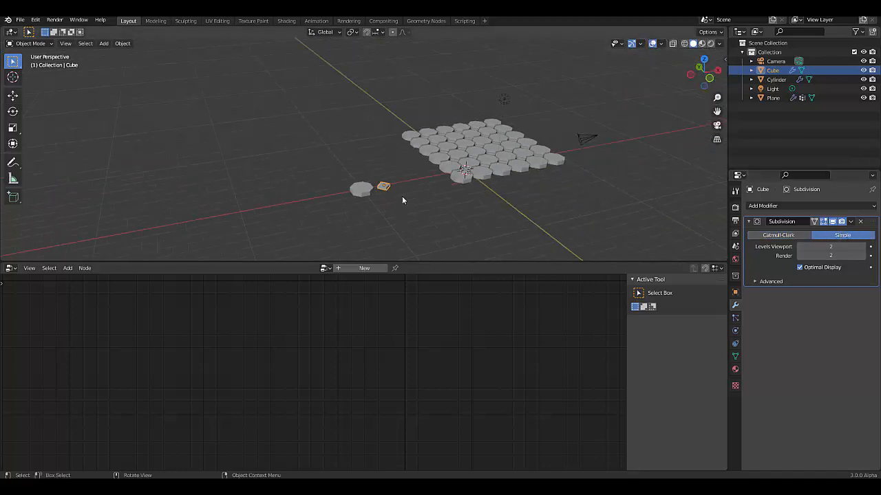
{"action": "scroll", "coordinate": [403, 199], "scroll_direction": "up", "scroll_amount": 5}
{"action": "left_click", "coordinate": [459, 196]}
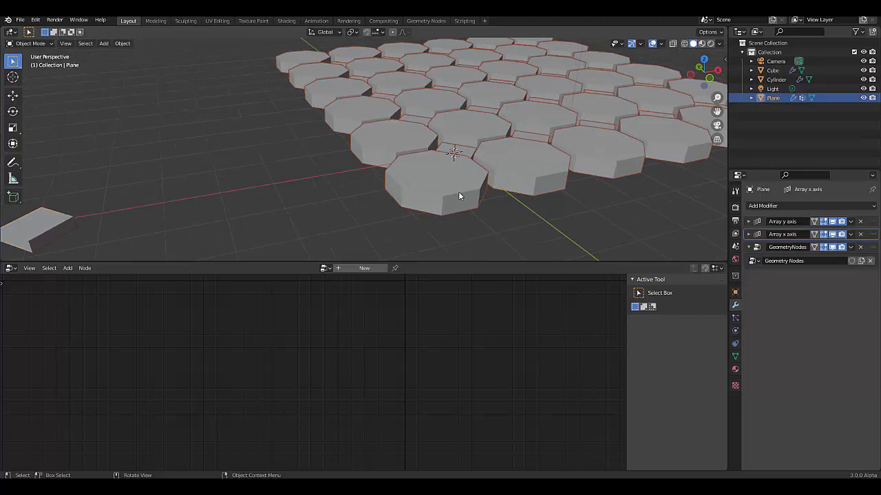
{"action": "left_click", "coordinate": [757, 206]}
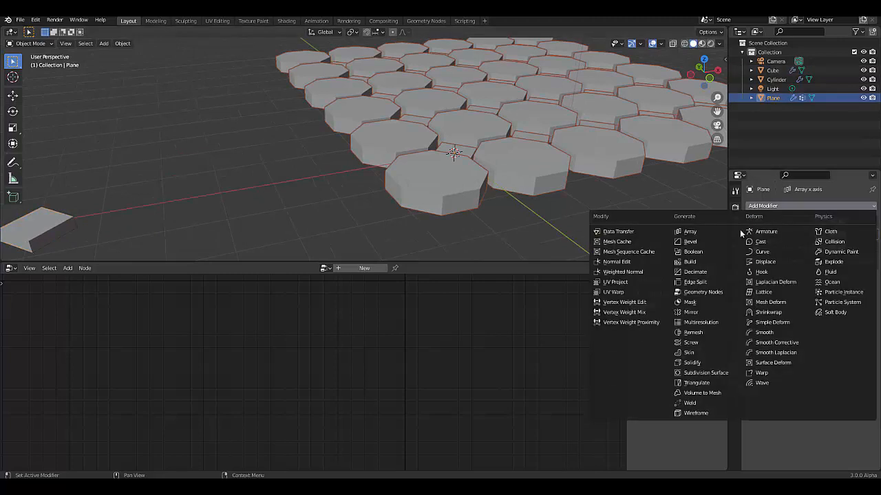
{"action": "left_click", "coordinate": [775, 262]}
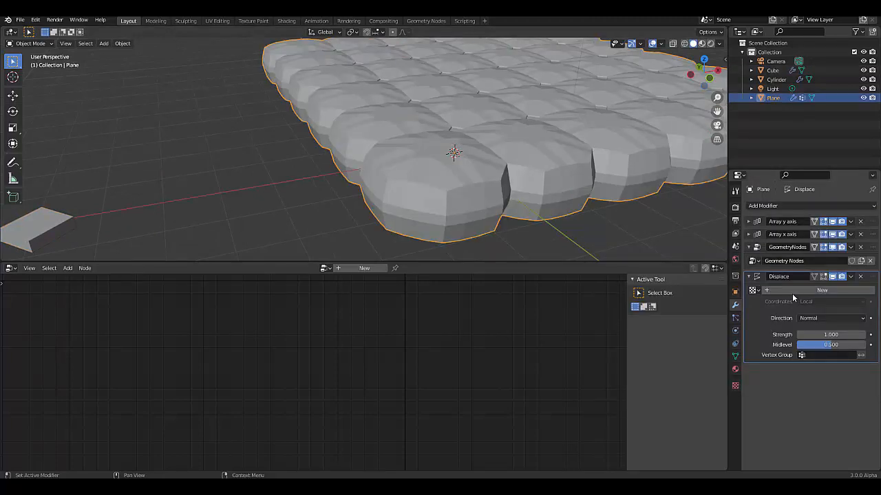
{"action": "left_click", "coordinate": [793, 296]}
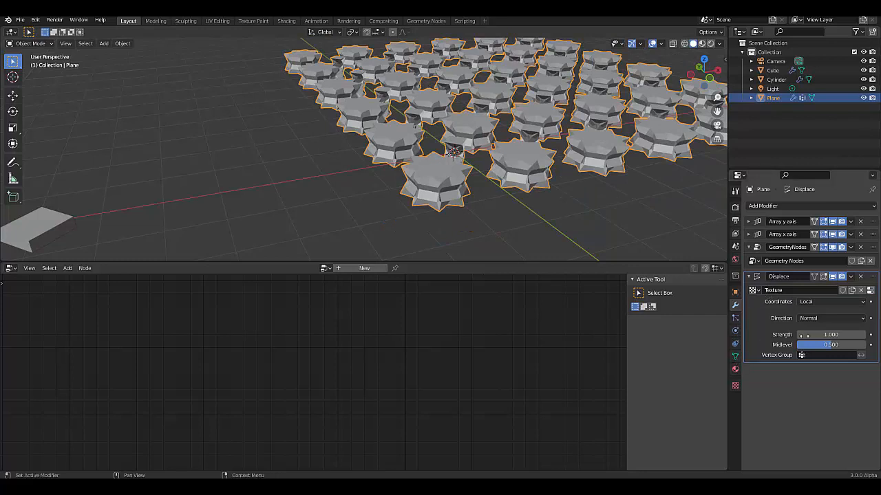
Step: Set the Displace modifier's strength to 0.1
{"action": "left_click", "coordinate": [821, 335]}
{"action": "type", "text": "0.1"}
{"action": "key", "text": "Return"}
Step: Examine the displaced floor tiles up close and compare their shape with the source cylinder and cube
{"action": "scroll", "coordinate": [611, 238], "scroll_direction": "down", "scroll_amount": 3}
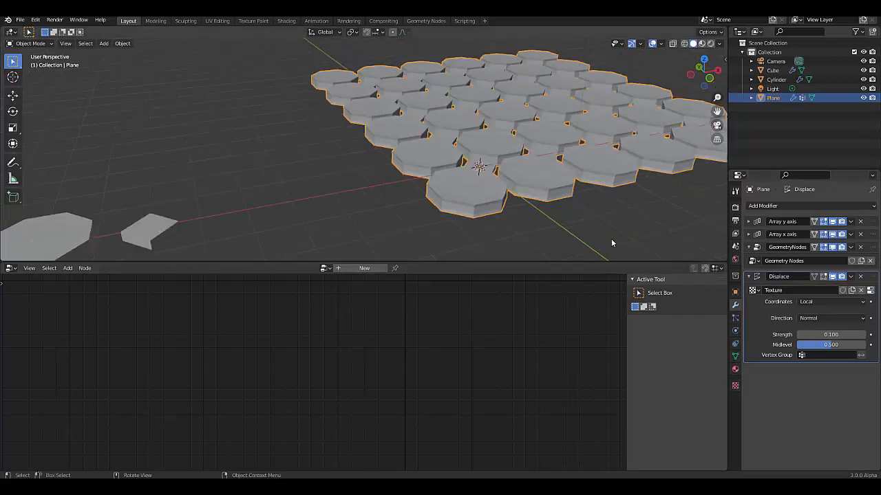
{"action": "scroll", "coordinate": [543, 242], "scroll_direction": "up", "scroll_amount": 4}
{"action": "scroll", "coordinate": [465, 236], "scroll_direction": "down", "scroll_amount": 4}
{"action": "scroll", "coordinate": [309, 230], "scroll_direction": "up", "scroll_amount": 1}
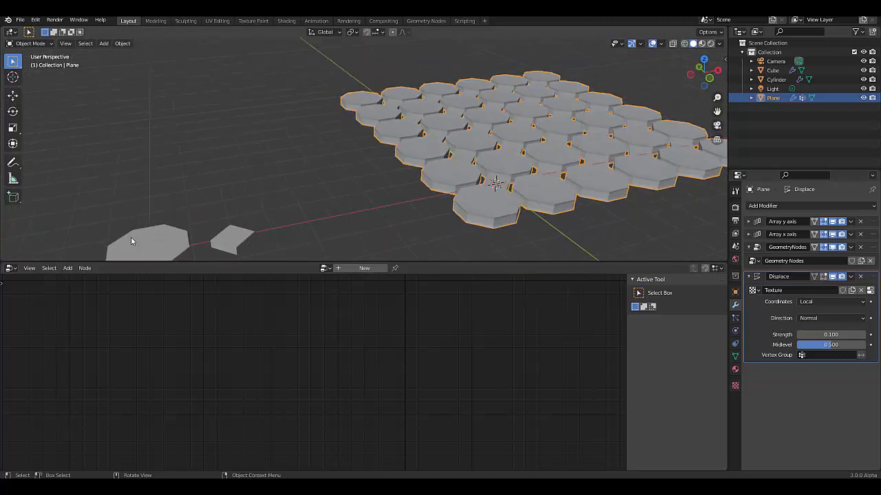
{"action": "scroll", "coordinate": [535, 220], "scroll_direction": "up", "scroll_amount": 2}
{"action": "scroll", "coordinate": [558, 191], "scroll_direction": "down", "scroll_amount": 2}
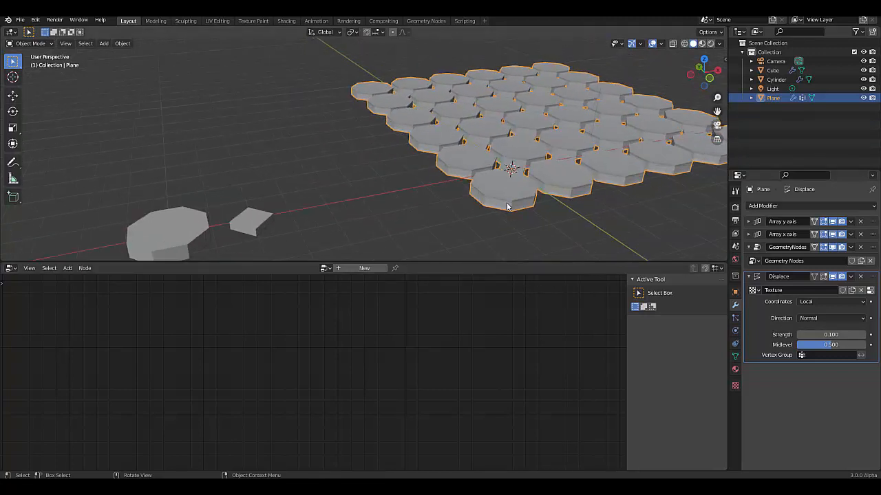
{"action": "scroll", "coordinate": [511, 205], "scroll_direction": "up", "scroll_amount": 6}
{"action": "scroll", "coordinate": [537, 208], "scroll_direction": "up", "scroll_amount": 2}
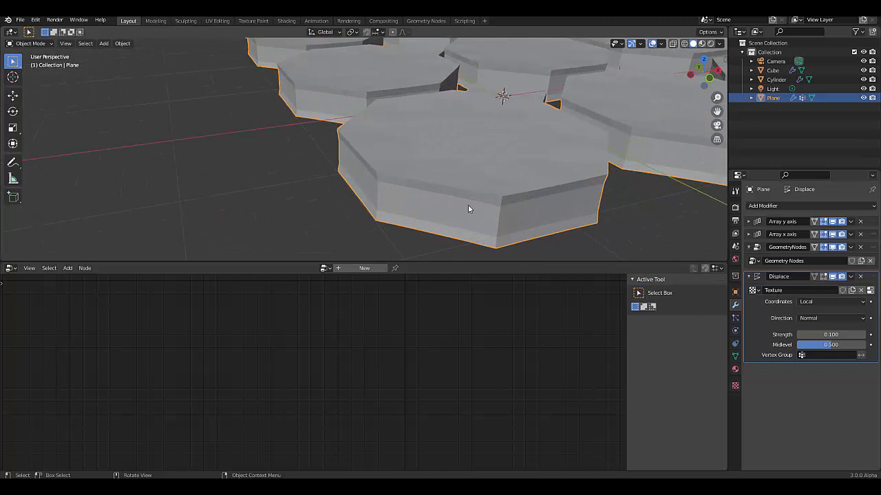
Step: Set the texture type of the floor plane's Displace modifier to Marble
{"action": "left_click", "coordinate": [736, 370]}
{"action": "left_click", "coordinate": [735, 386]}
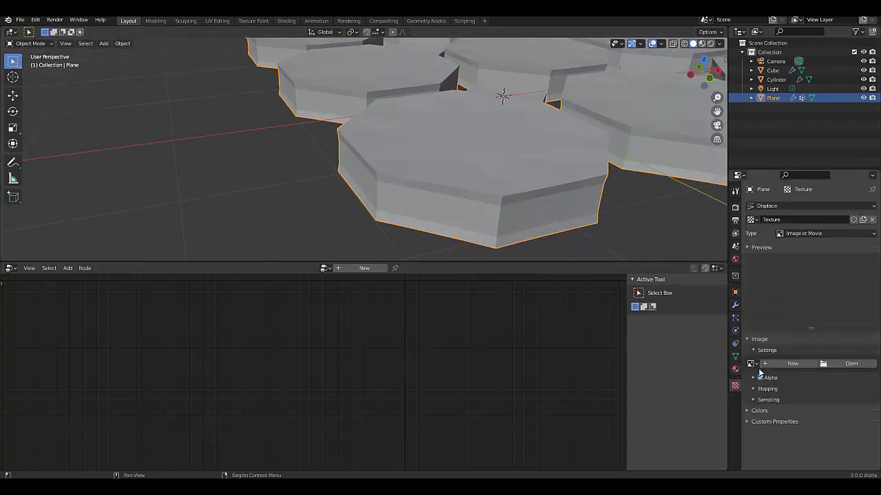
{"action": "left_click", "coordinate": [812, 233]}
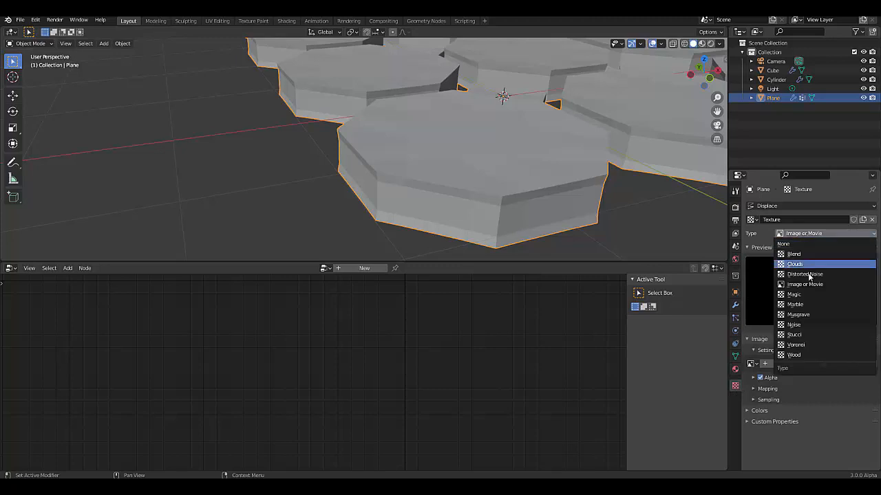
{"action": "left_click", "coordinate": [798, 304]}
{"action": "scroll", "coordinate": [496, 150], "scroll_direction": "down", "scroll_amount": 2}
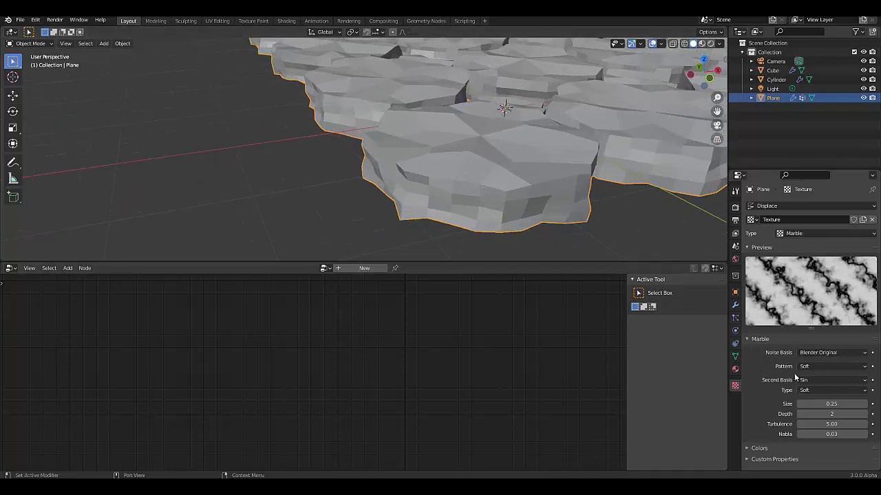
{"action": "scroll", "coordinate": [527, 219], "scroll_direction": "down", "scroll_amount": 4}
{"action": "mouse_move", "coordinate": [520, 177]}
{"action": "middle_mouse_down"}
{"action": "mouse_move", "coordinate": [575, 156]}
{"action": "mouse_move", "coordinate": [552, 154]}
{"action": "mouse_move", "coordinate": [506, 178]}
{"action": "mouse_move", "coordinate": [530, 172]}
{"action": "middle_mouse_up"}
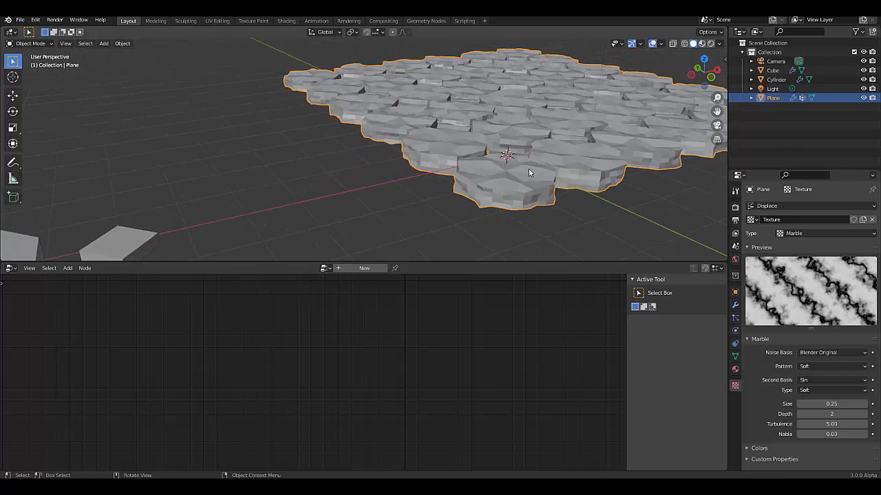
Step: Set the strength of the floor plane's Displace modifier to 0.2 and check the roughened floor from a low angle
{"action": "left_click", "coordinate": [734, 305]}
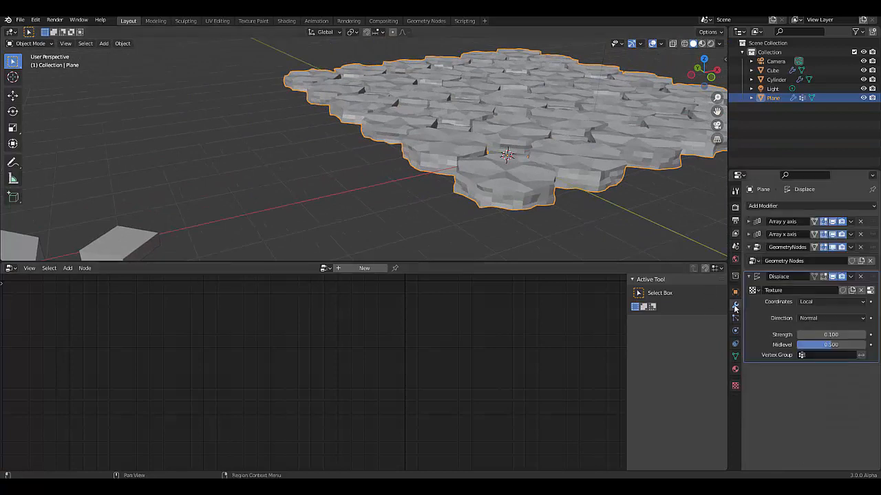
{"action": "left_click", "coordinate": [863, 335]}
{"action": "middle_click_drag", "start_coordinate": [686, 236], "coordinate": [549, 143]}
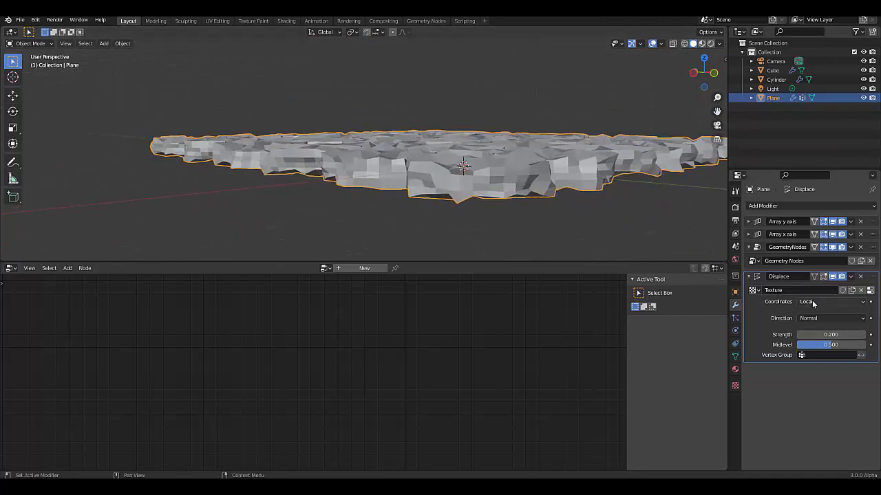
{"action": "middle_click_drag", "start_coordinate": [482, 144], "coordinate": [422, 170]}
Step: Add a Plain Axes empty at the 3D cursor and reselect the floor plane
{"action": "key", "text": "shift+a"}
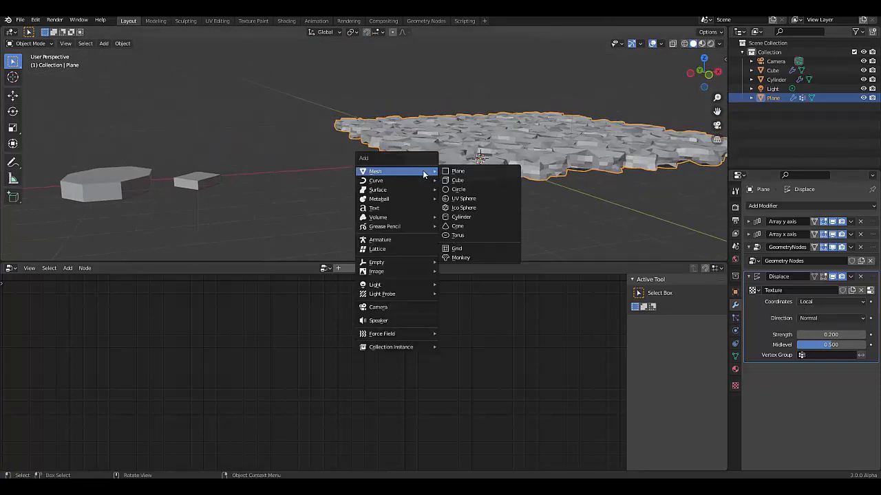
{"action": "mouse_move", "coordinate": [399, 262]}
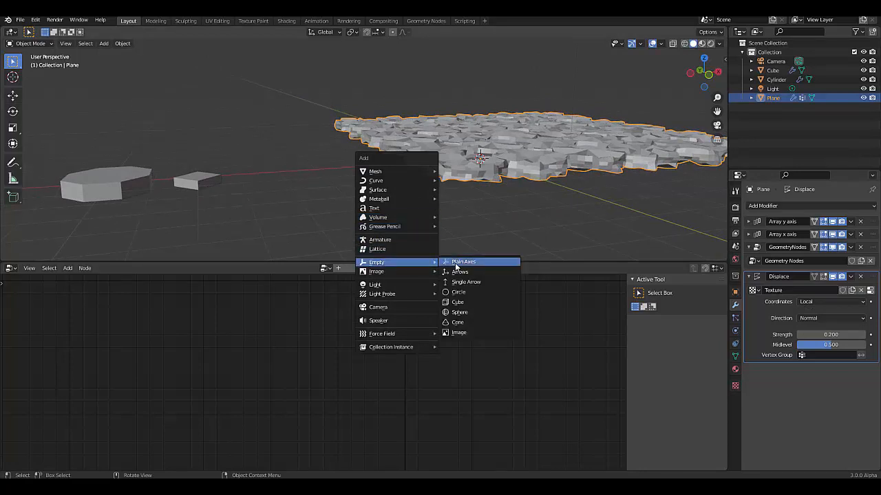
{"action": "left_click", "coordinate": [458, 265]}
{"action": "left_click", "coordinate": [467, 173]}
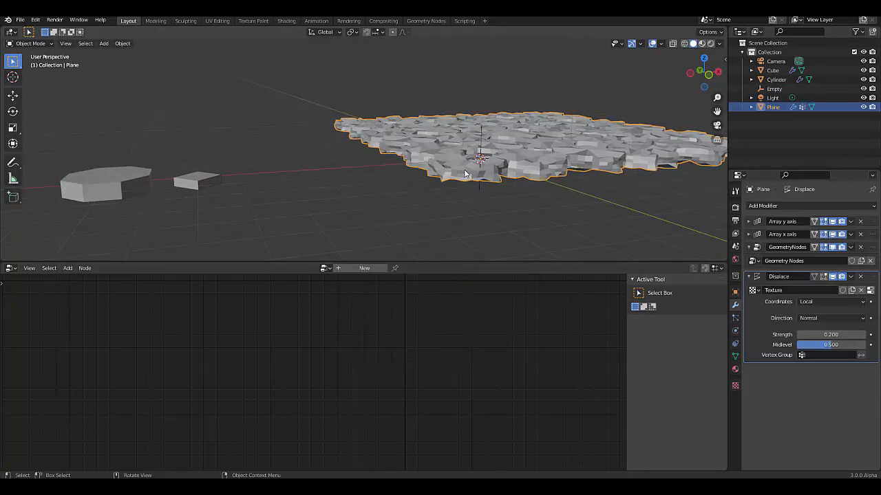
Step: Set the Displace modifier's texture coordinates to Object, using the Empty as the reference object
{"action": "left_click", "coordinate": [815, 318]}
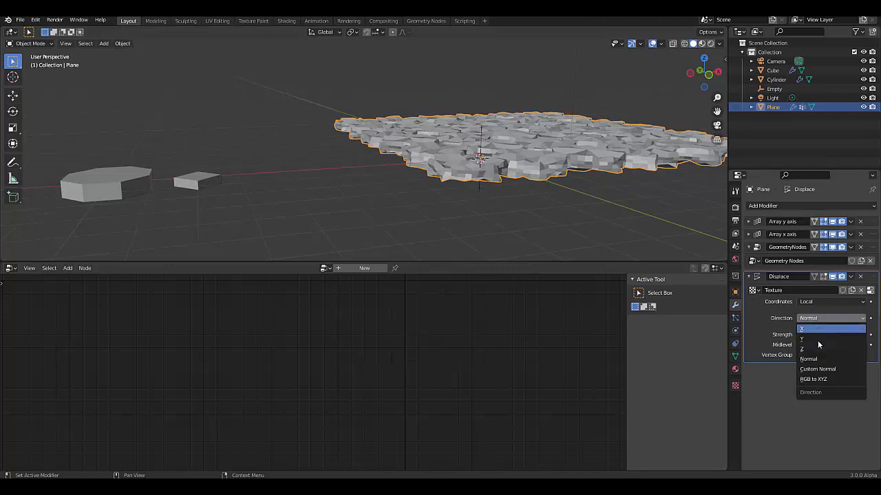
{"action": "left_click", "coordinate": [815, 300]}
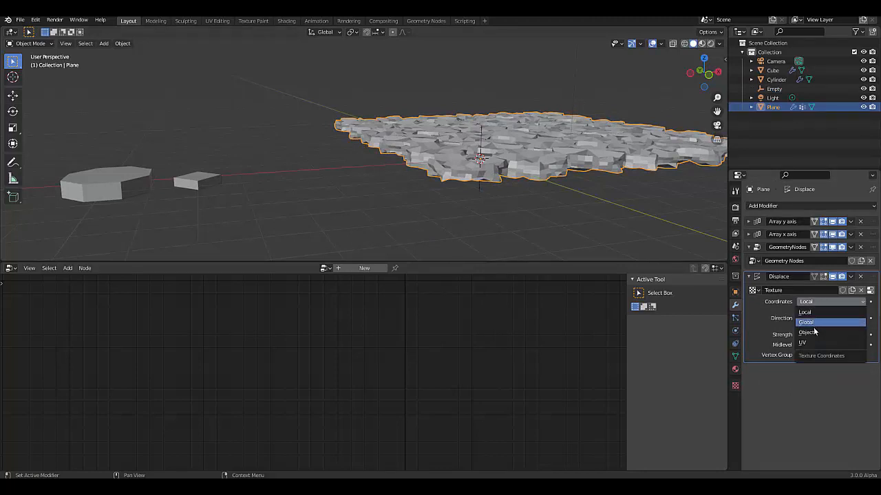
{"action": "left_click", "coordinate": [806, 332]}
{"action": "left_click", "coordinate": [823, 313]}
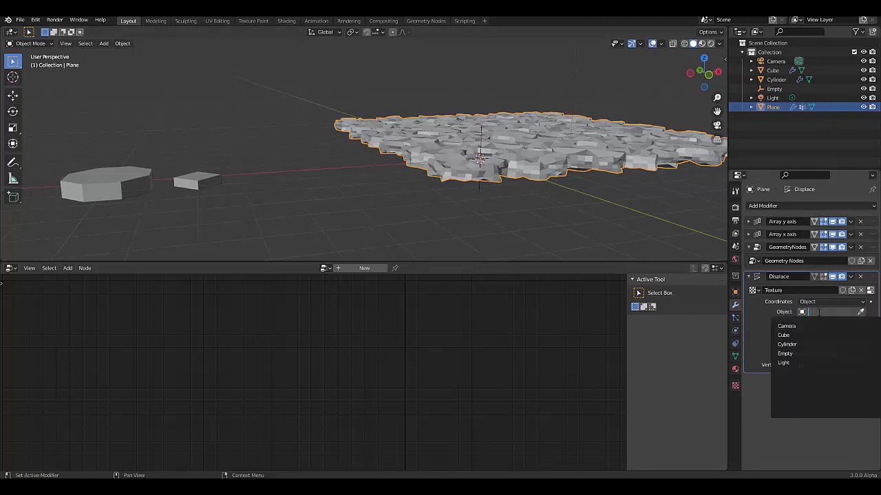
{"action": "left_click", "coordinate": [784, 352]}
{"action": "scroll", "coordinate": [491, 132], "scroll_direction": "up", "scroll_amount": 1}
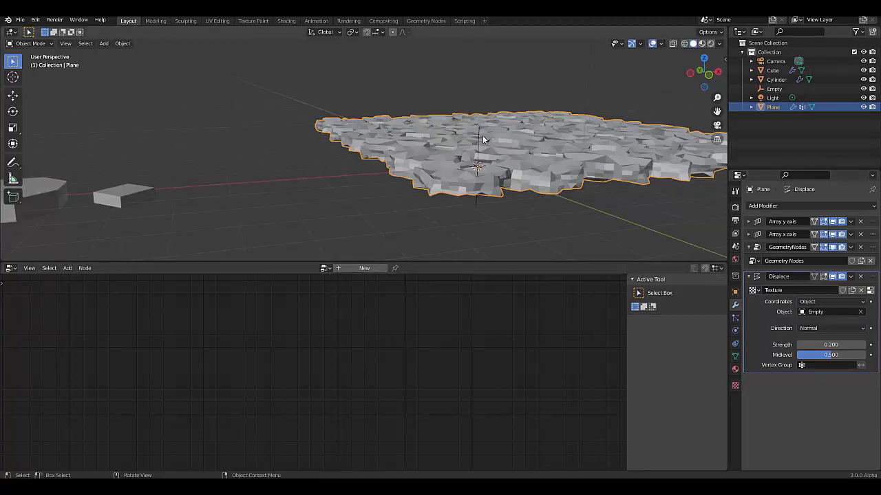
Step: Move the Empty freely upward by about 0.47 m in Z to shift the displacement pattern on the tiles
{"action": "left_click", "coordinate": [774, 88]}
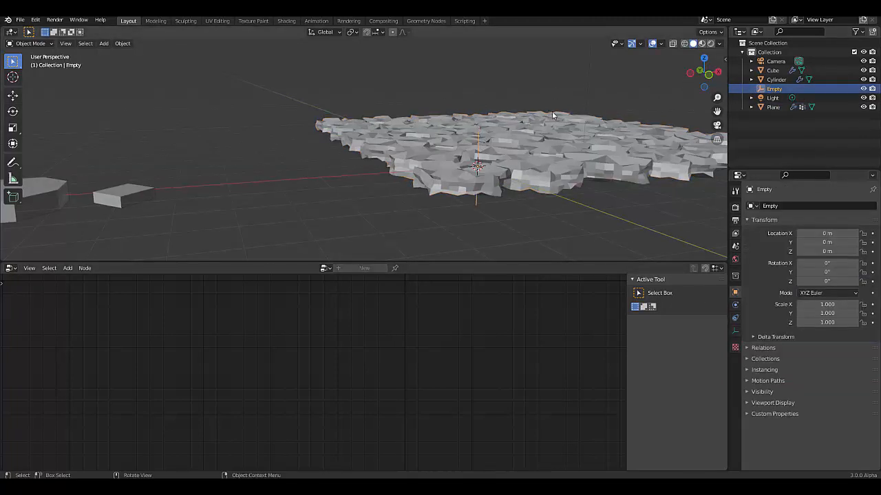
{"action": "scroll", "coordinate": [528, 157], "scroll_direction": "up", "scroll_amount": 2}
{"action": "key", "text": "g"}
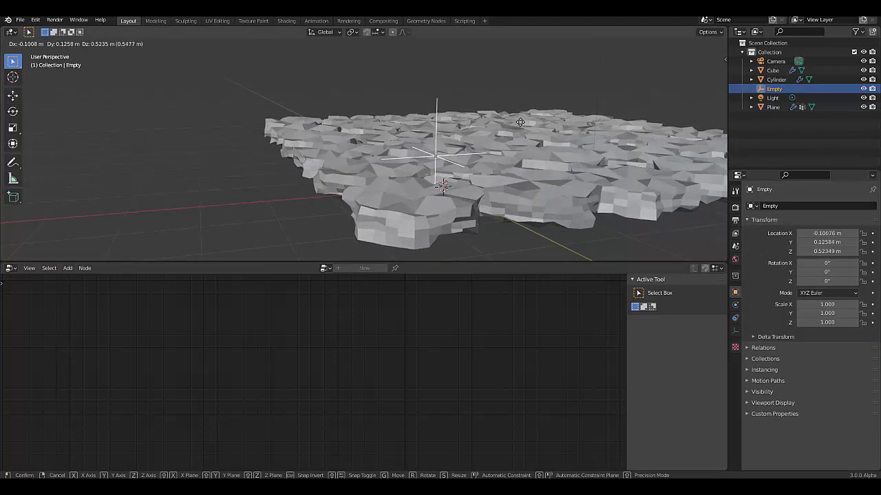
{"action": "left_click", "coordinate": [521, 125]}
{"action": "scroll", "coordinate": [440, 169], "scroll_direction": "down", "scroll_amount": 3}
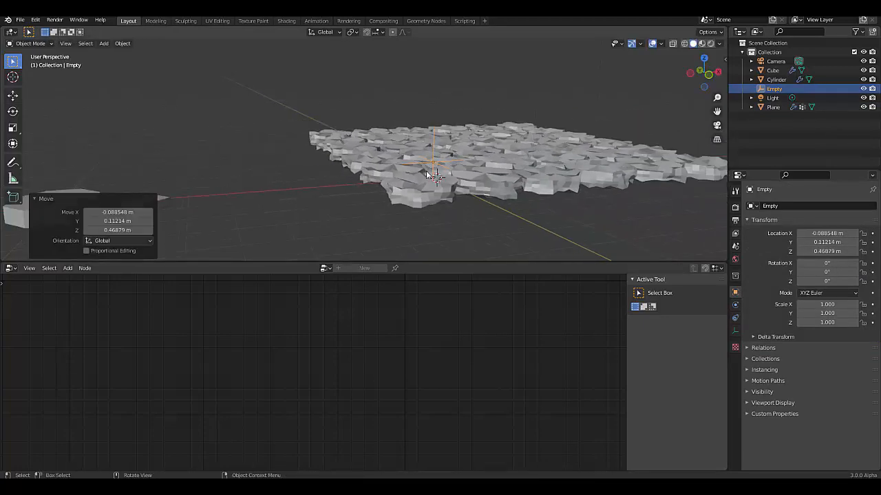
{"action": "scroll", "coordinate": [426, 190], "scroll_direction": "up", "scroll_amount": 2}
Step: Try a Displace strength of 0.15 on the floor plane, and settle on 0.1
{"action": "left_click", "coordinate": [432, 203]}
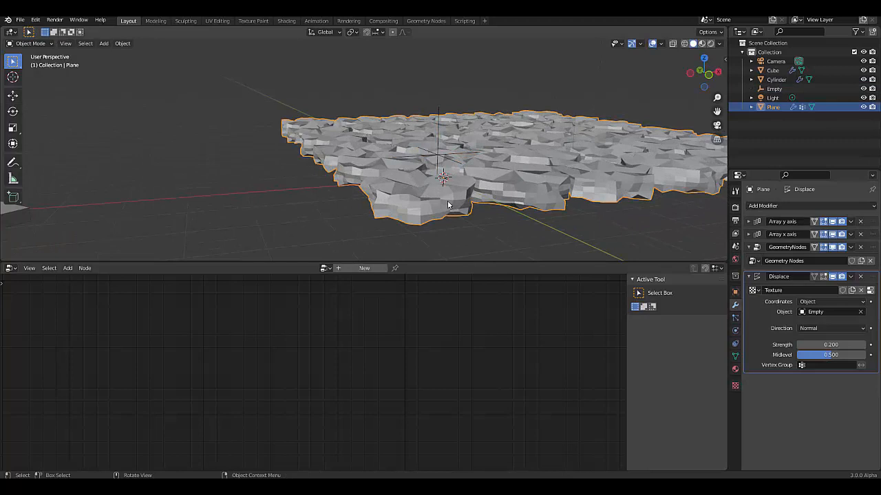
{"action": "left_click", "coordinate": [817, 345]}
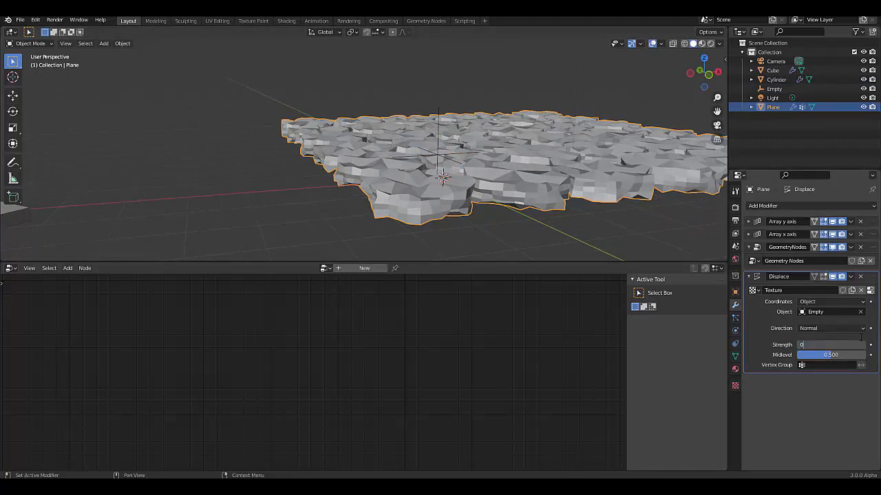
{"action": "type", "text": "0.15"}
{"action": "key", "text": "Return"}
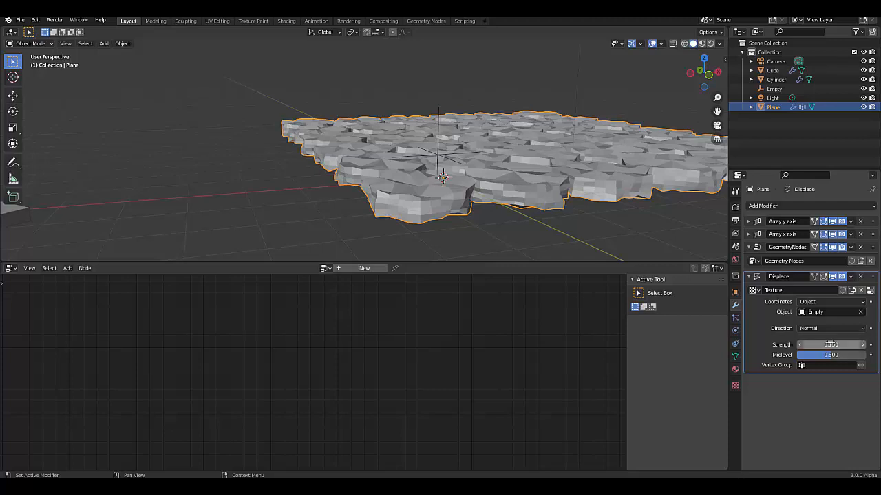
{"action": "left_click", "coordinate": [861, 344]}
{"action": "key", "text": "Return"}
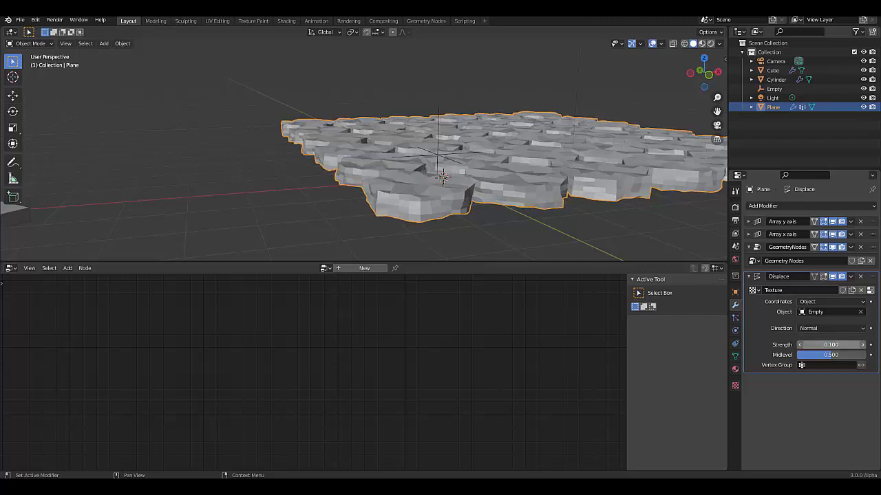
Step: Add a Displace modifier with a new texture to the source octagonal cylinder
{"action": "middle_click_drag", "start_coordinate": [468, 199], "coordinate": [406, 243]}
{"action": "scroll", "coordinate": [463, 169], "scroll_direction": "down", "scroll_amount": 6}
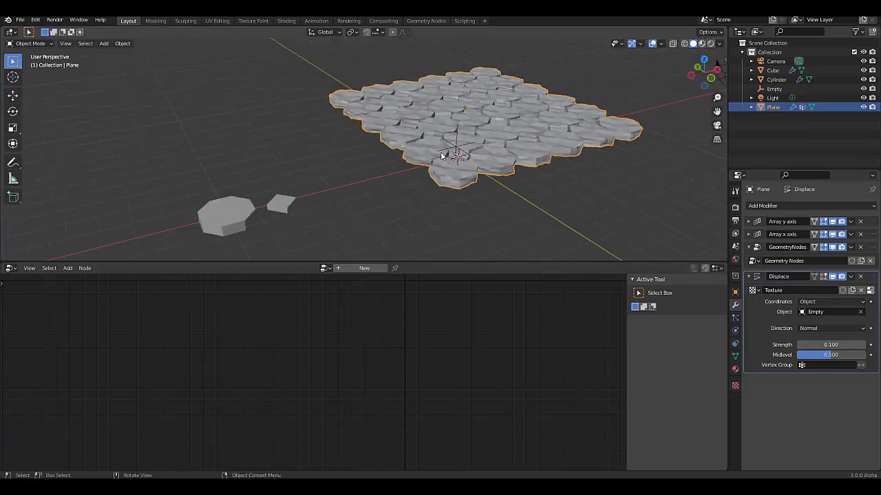
{"action": "scroll", "coordinate": [261, 193], "scroll_direction": "up", "scroll_amount": 1}
{"action": "left_click", "coordinate": [232, 216]}
{"action": "scroll", "coordinate": [343, 158], "scroll_direction": "down", "scroll_amount": 4}
{"action": "scroll", "coordinate": [226, 217], "scroll_direction": "up", "scroll_amount": 4}
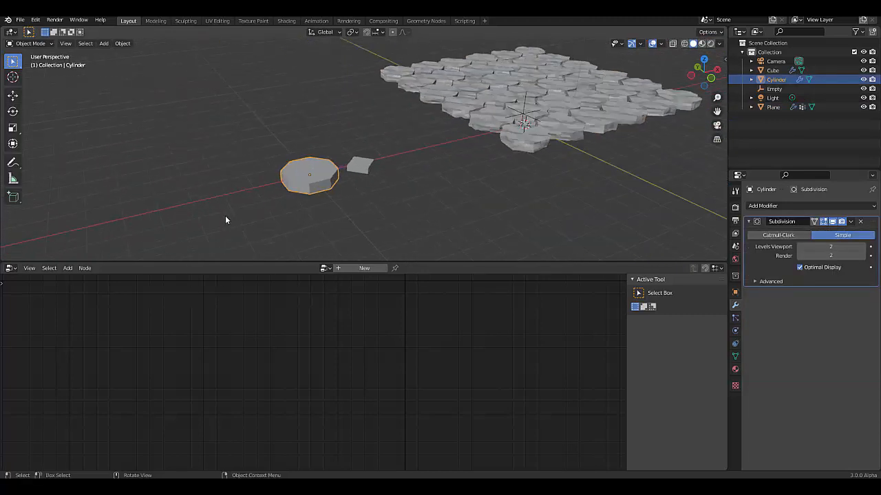
{"action": "left_click", "coordinate": [776, 206]}
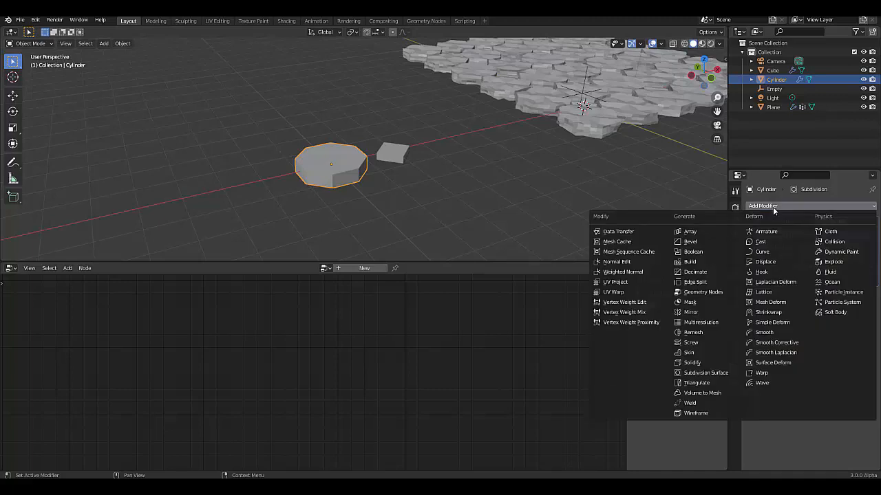
{"action": "left_click", "coordinate": [760, 262]}
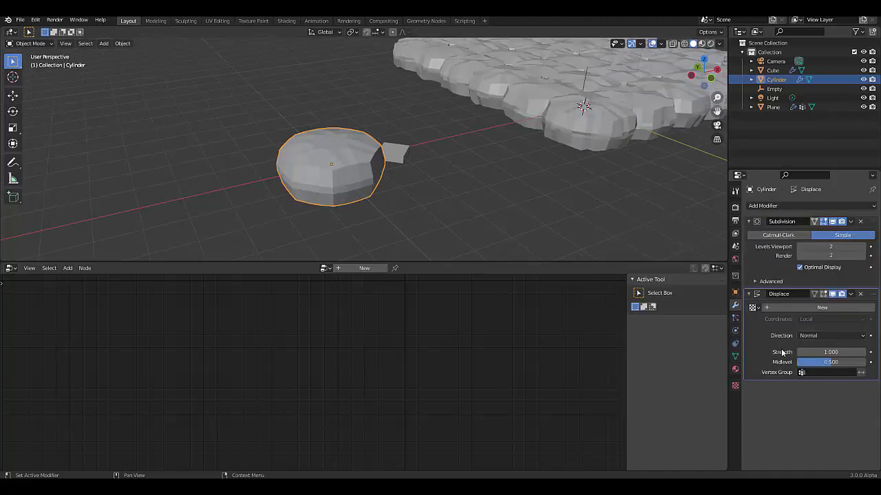
{"action": "left_click", "coordinate": [796, 307]}
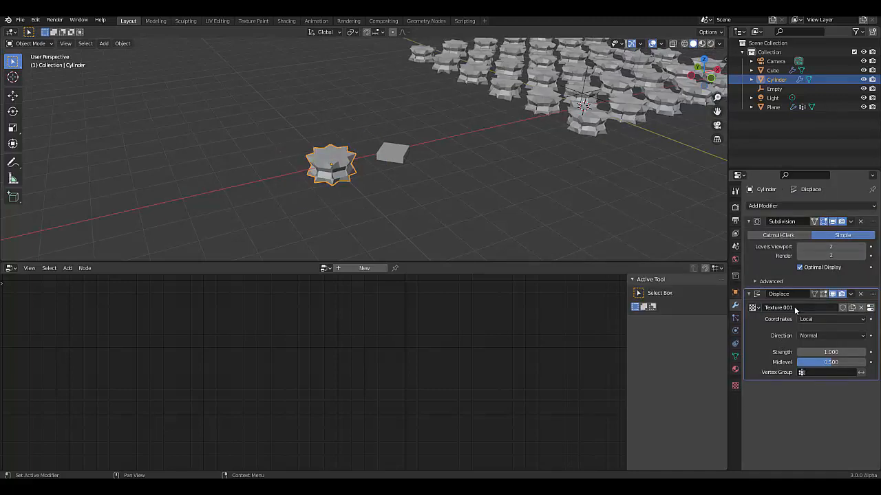
Step: Set the cylinder's displacement texture type to Clouds
{"action": "left_click", "coordinate": [734, 387]}
{"action": "left_click", "coordinate": [809, 235]}
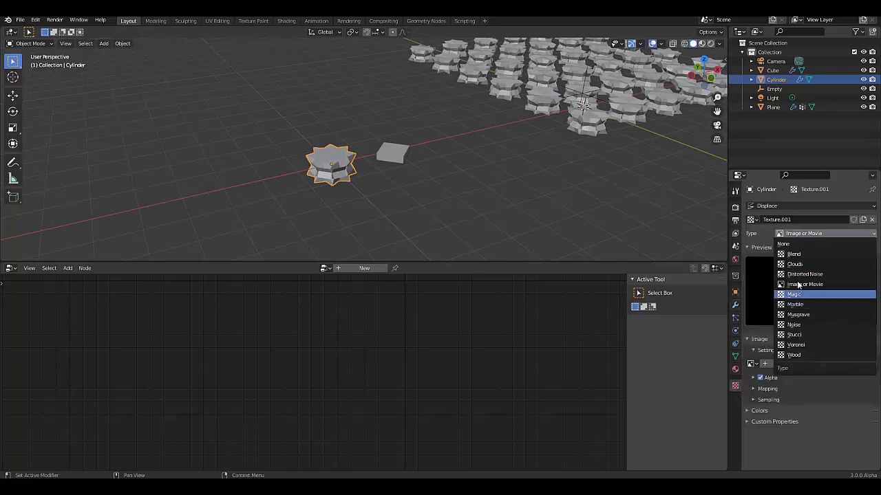
{"action": "left_click", "coordinate": [795, 264]}
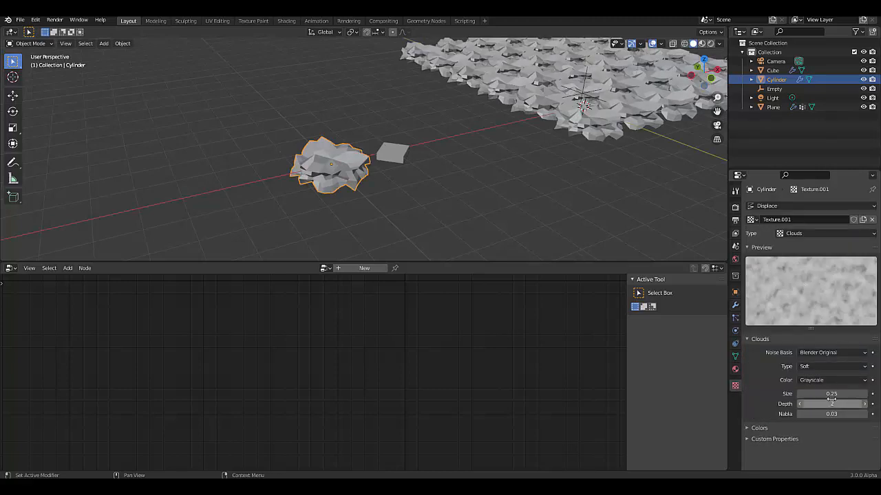
Step: Set the strength of the cylinder's Displace modifier to 0.2
{"action": "left_click", "coordinate": [735, 305]}
{"action": "left_click", "coordinate": [826, 351]}
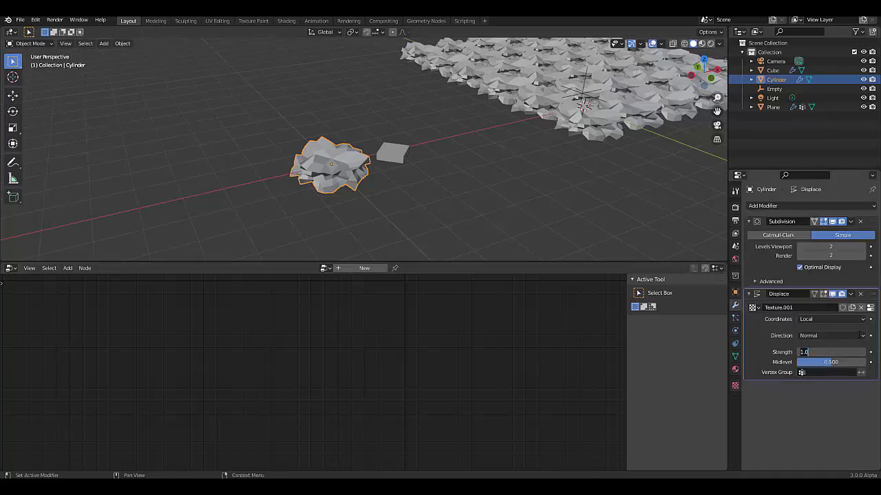
{"action": "type", "text": "0.2"}
{"action": "key", "text": "Return"}
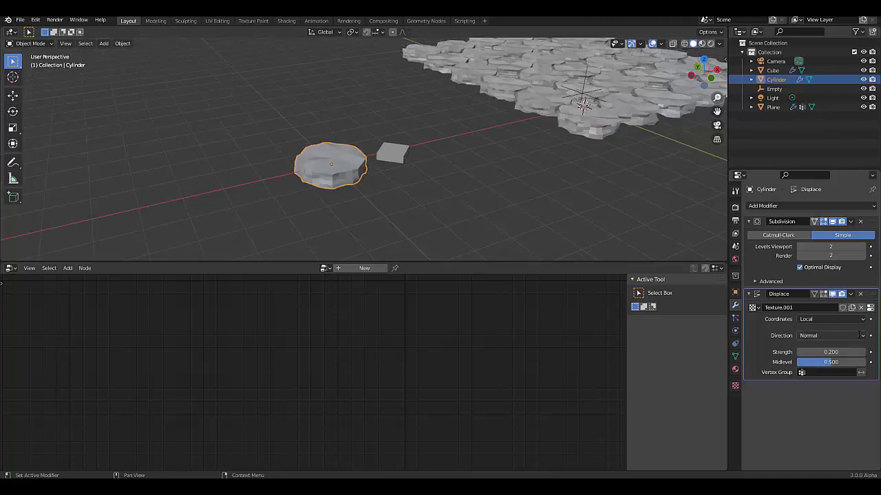
Step: Add a Displace modifier with a new texture to the small source cube
{"action": "middle_click_drag", "start_coordinate": [723, 164], "coordinate": [571, 72]}
{"action": "scroll", "coordinate": [440, 204], "scroll_direction": "down", "scroll_amount": 4}
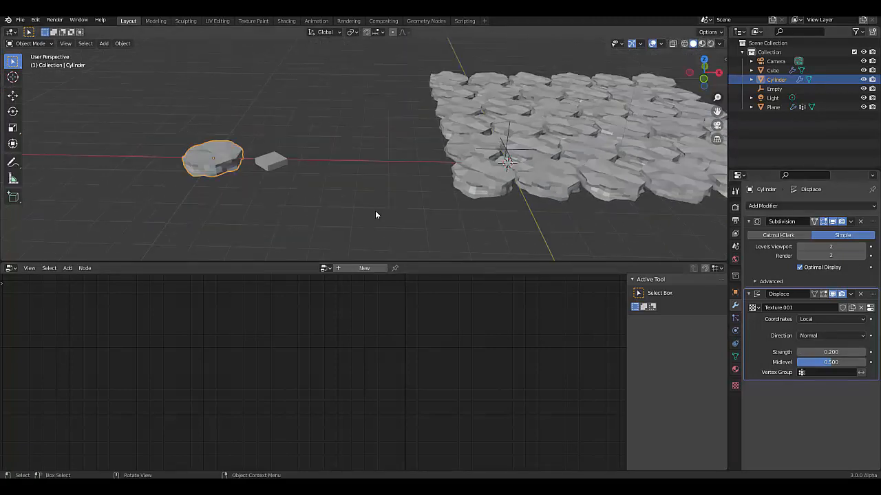
{"action": "scroll", "coordinate": [244, 140], "scroll_direction": "up", "scroll_amount": 3}
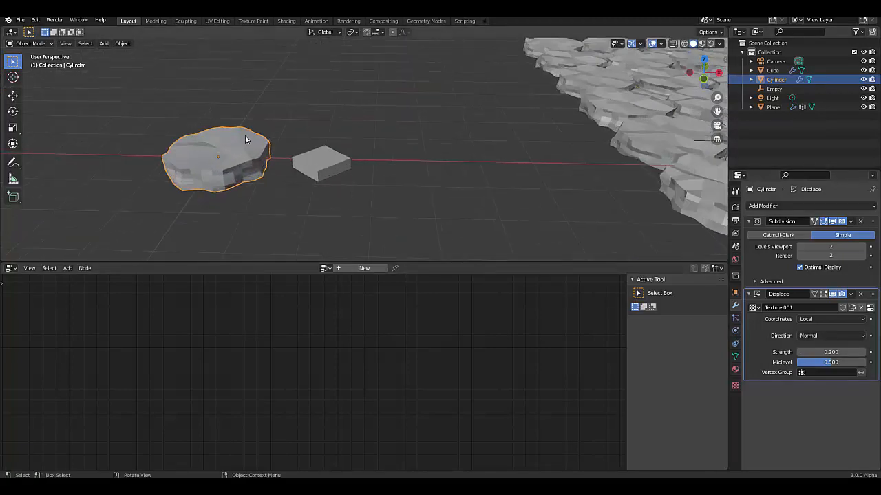
{"action": "left_click", "coordinate": [333, 155]}
{"action": "left_click", "coordinate": [764, 206]}
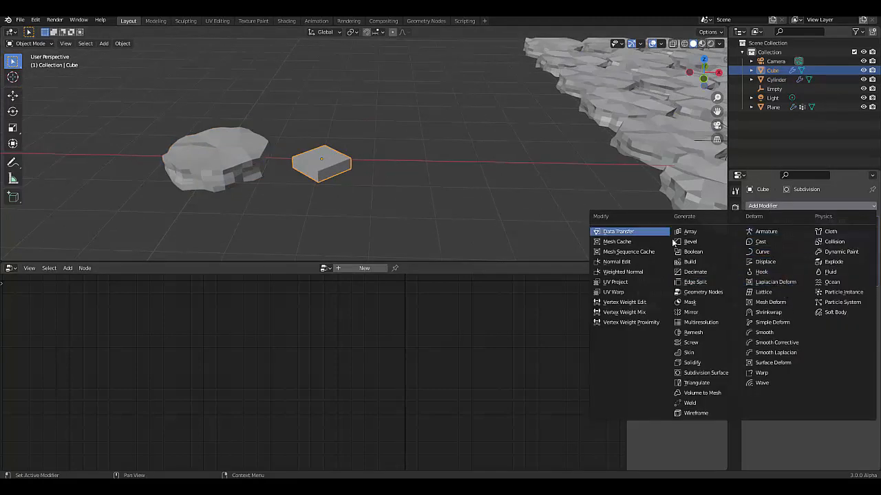
{"action": "left_click", "coordinate": [765, 262]}
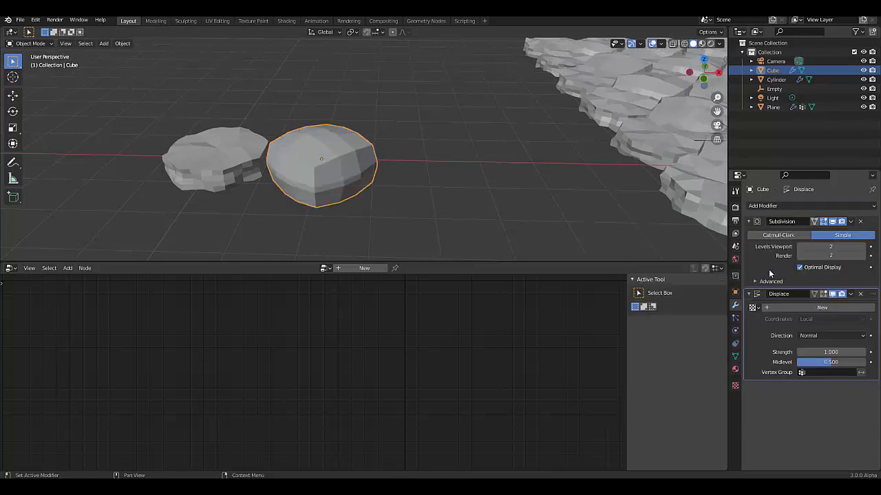
{"action": "left_click", "coordinate": [802, 309]}
Step: Set the cube's displacement texture type to Clouds
{"action": "left_click", "coordinate": [735, 385]}
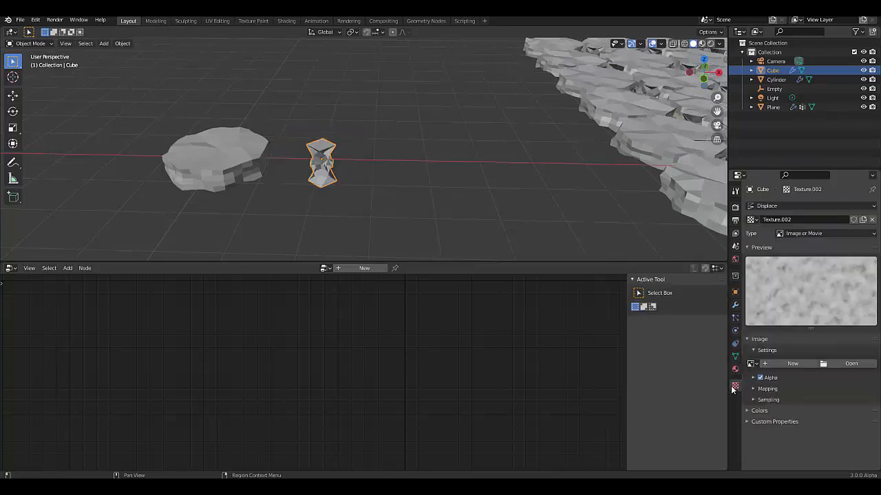
{"action": "left_click", "coordinate": [826, 233]}
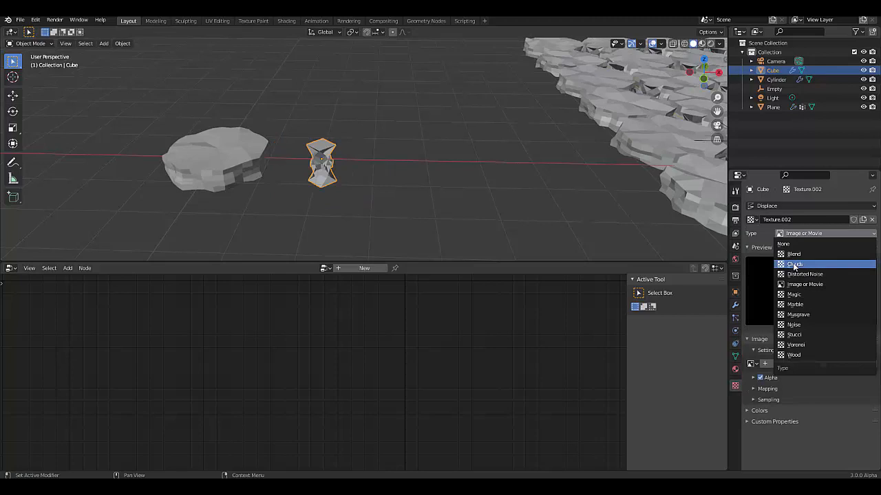
{"action": "left_click", "coordinate": [792, 266]}
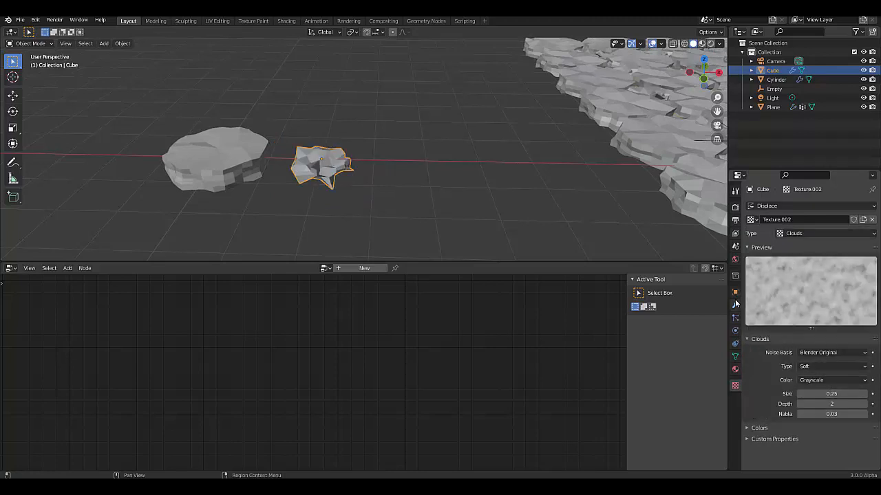
Step: Set the strength of the cube's Displace modifier to 0.2
{"action": "left_click", "coordinate": [735, 305]}
{"action": "left_click", "coordinate": [805, 352]}
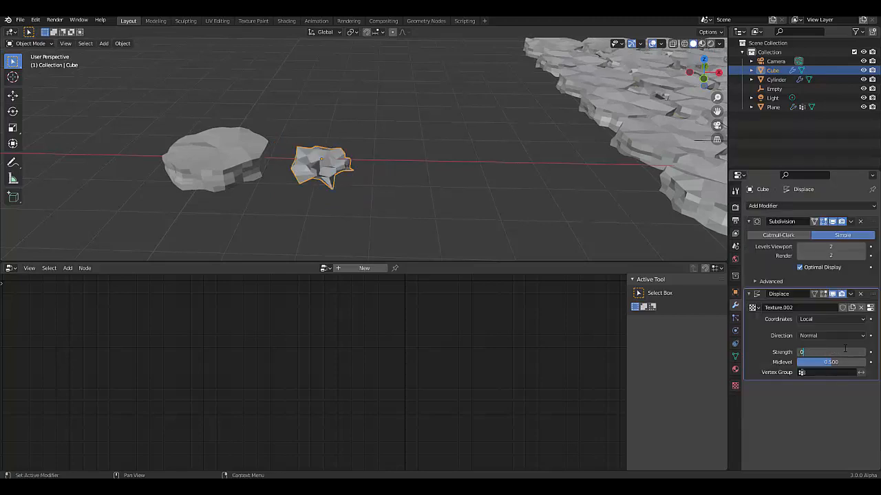
{"action": "key", "text": "Return"}
{"action": "middle_click_drag", "start_coordinate": [591, 200], "coordinate": [483, 167]}
{"action": "scroll", "coordinate": [483, 172], "scroll_direction": "up", "scroll_amount": 2}
{"action": "middle_click_drag", "start_coordinate": [218, 161], "coordinate": [232, 193]}
{"action": "scroll", "coordinate": [231, 187], "scroll_direction": "down", "scroll_amount": 4}
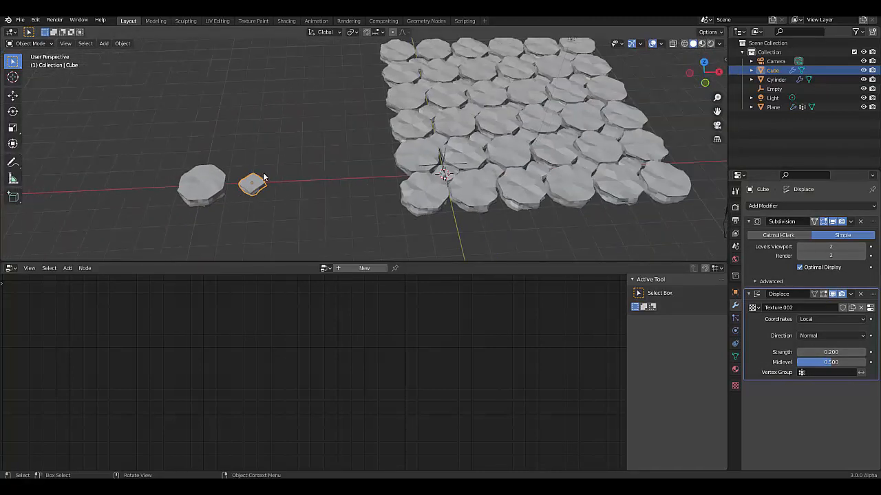
Step: Raise the render and viewport levels of the cube's Subdivision modifier to 3
{"action": "scroll", "coordinate": [435, 185], "scroll_direction": "up", "scroll_amount": 2}
{"action": "middle_click_drag", "start_coordinate": [490, 199], "coordinate": [511, 156]}
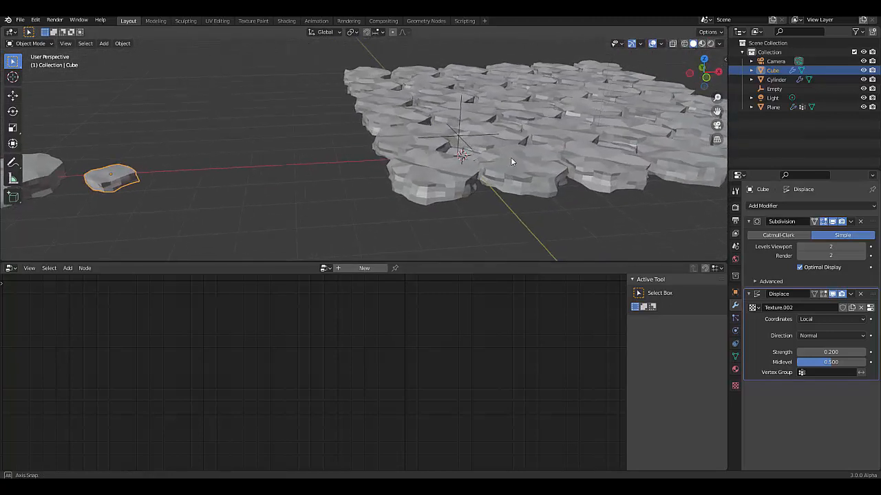
{"action": "left_click", "coordinate": [862, 255]}
{"action": "left_click", "coordinate": [862, 246]}
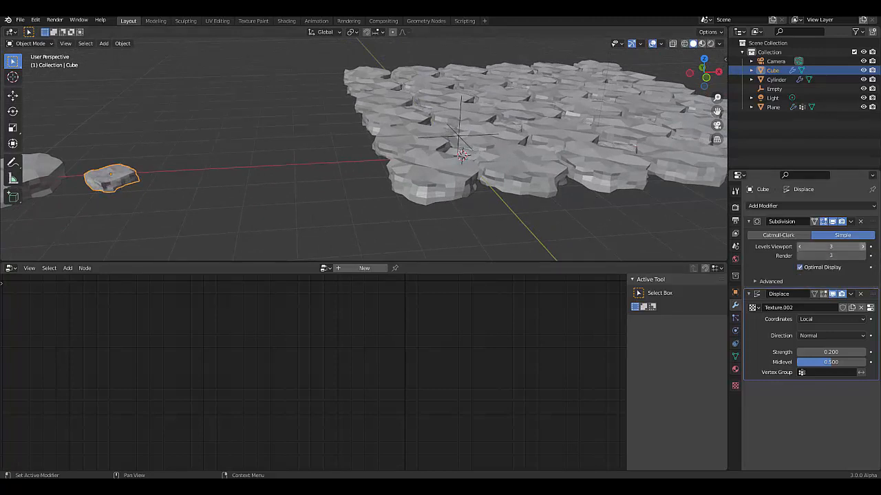
Step: Raise the cylinder's Subdivision render and viewport levels to 3 and inspect the roughened tiles
{"action": "scroll", "coordinate": [247, 160], "scroll_direction": "down", "scroll_amount": 5}
{"action": "left_click", "coordinate": [271, 157]}
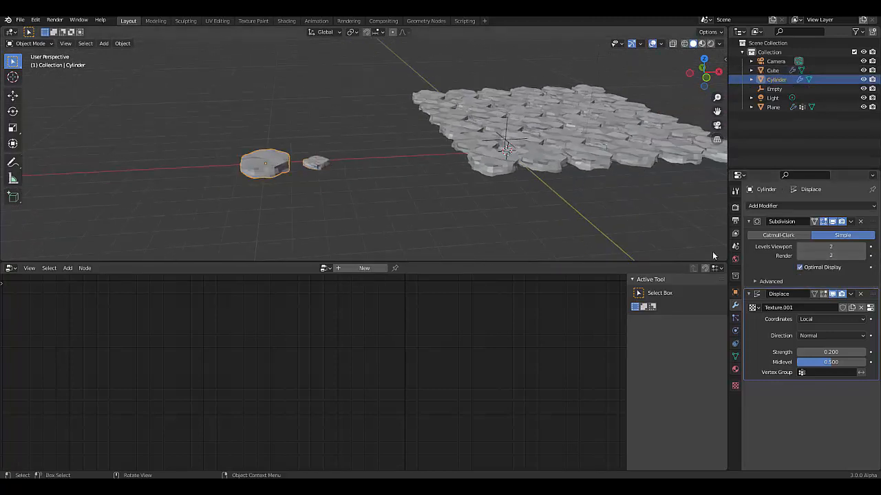
{"action": "left_click", "coordinate": [861, 255]}
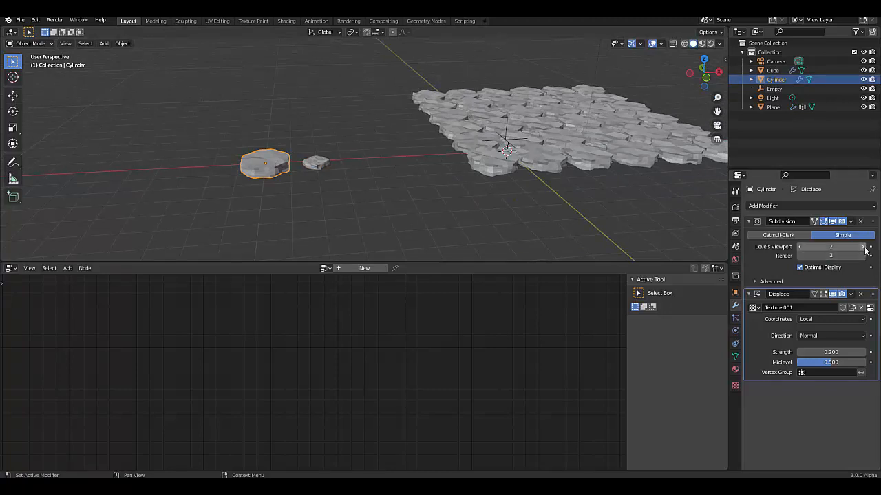
{"action": "left_click", "coordinate": [862, 247]}
{"action": "scroll", "coordinate": [538, 150], "scroll_direction": "up", "scroll_amount": 1}
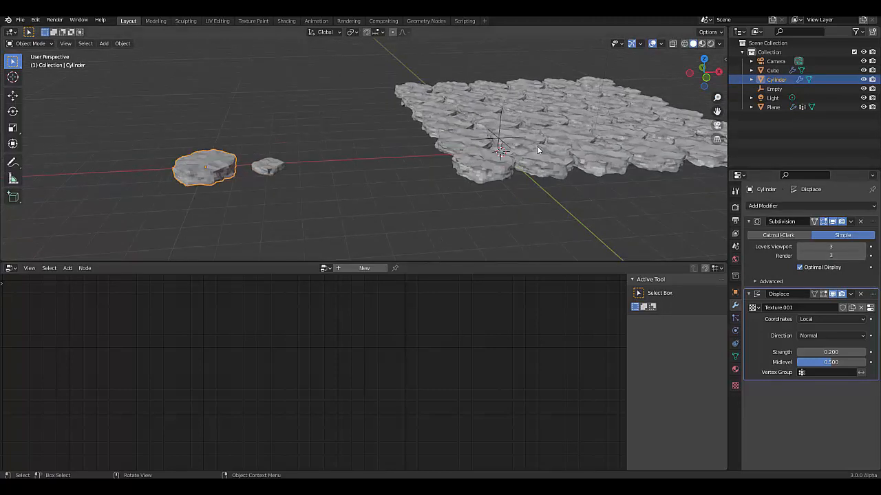
{"action": "scroll", "coordinate": [532, 148], "scroll_direction": "up", "scroll_amount": 4}
{"action": "middle_click_drag", "start_coordinate": [484, 174], "coordinate": [497, 198]}
{"action": "scroll", "coordinate": [493, 188], "scroll_direction": "down", "scroll_amount": 7}
{"action": "scroll", "coordinate": [282, 220], "scroll_direction": "up", "scroll_amount": 2}
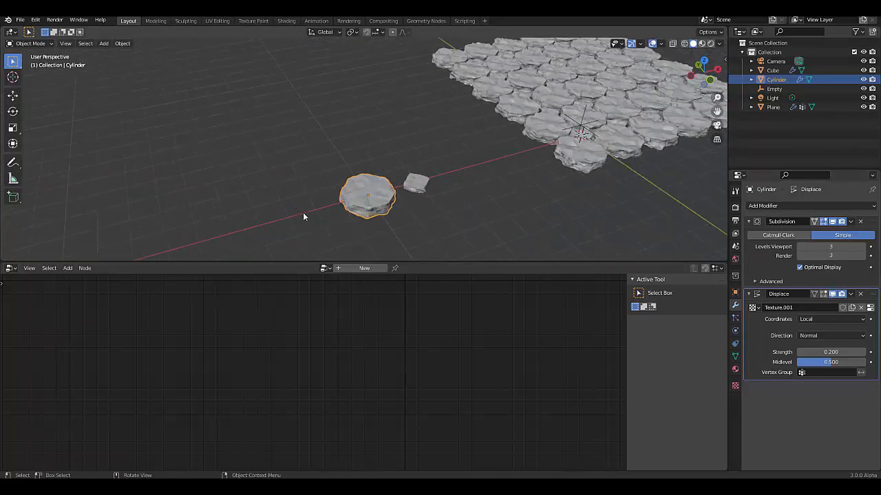
{"action": "scroll", "coordinate": [368, 204], "scroll_direction": "up", "scroll_amount": 1}
{"action": "scroll", "coordinate": [369, 206], "scroll_direction": "up", "scroll_amount": 1}
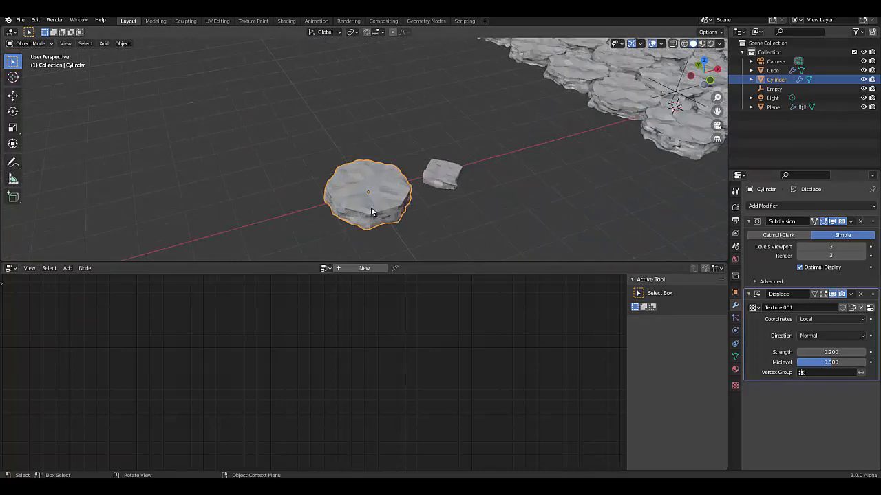
Step: Change the node area to the Shader Editor and create a new material for the cylinder
{"action": "left_click", "coordinate": [9, 269]}
{"action": "left_click", "coordinate": [33, 354]}
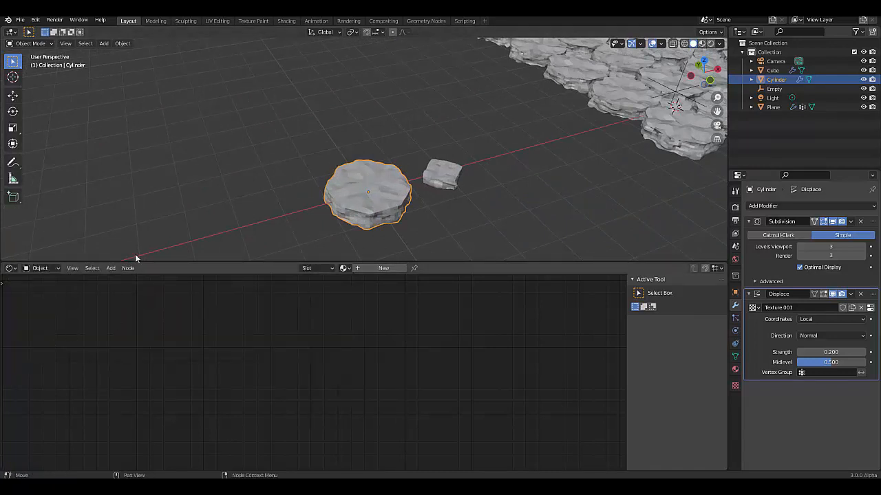
{"action": "left_click", "coordinate": [394, 269]}
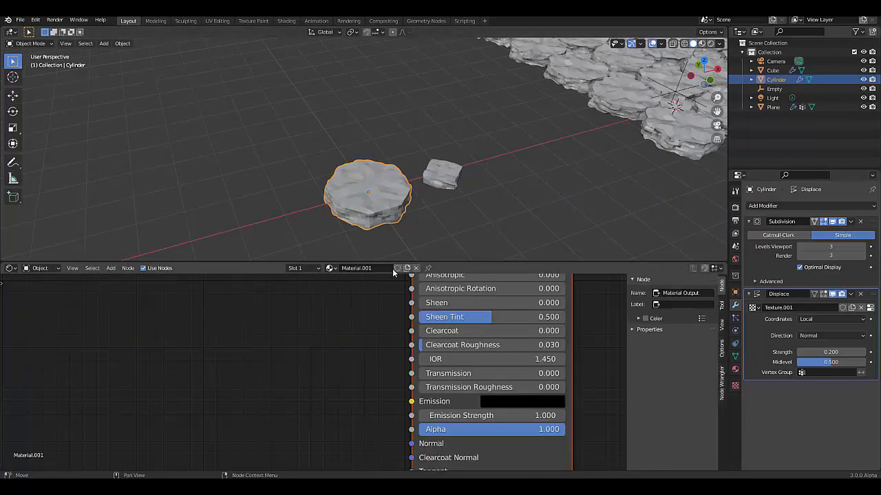
{"action": "scroll", "coordinate": [389, 368], "scroll_direction": "down", "scroll_amount": 6}
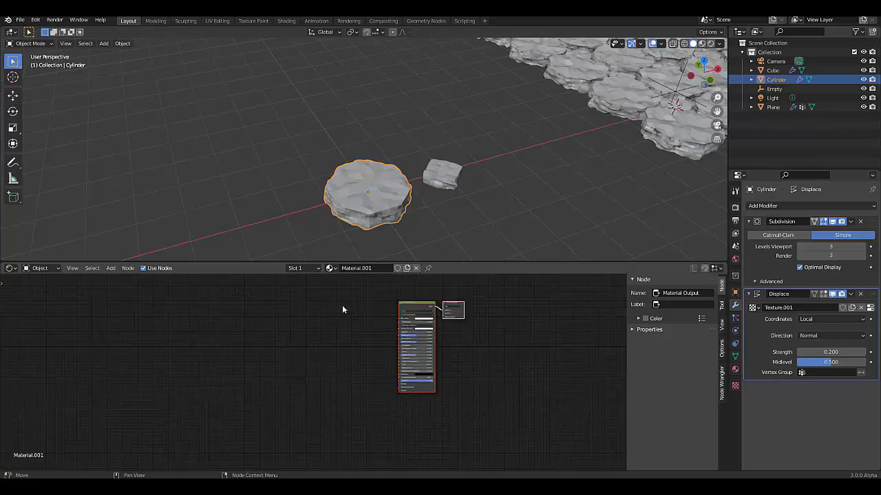
Step: Add an Object Info node to the cylinder's material, well before the Principled BSDF
{"action": "scroll", "coordinate": [342, 304], "scroll_direction": "up", "scroll_amount": 2}
{"action": "scroll", "coordinate": [352, 307], "scroll_direction": "up", "scroll_amount": 1}
{"action": "key", "text": "shift+a"}
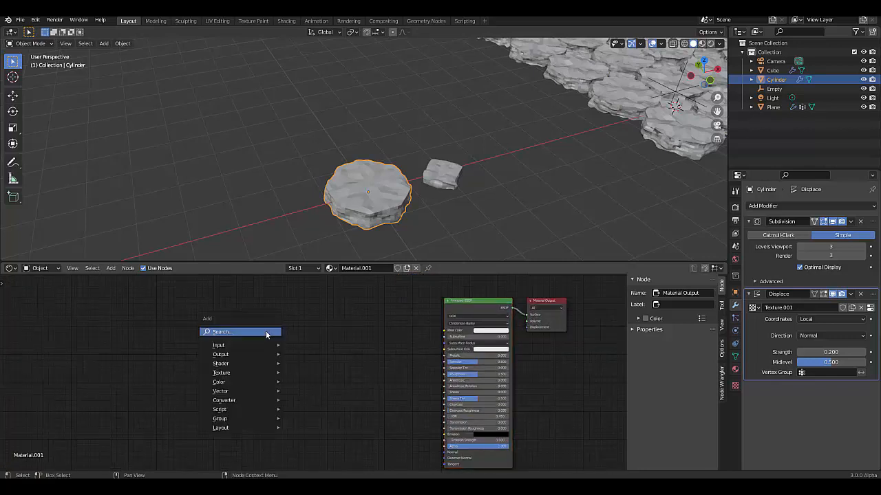
{"action": "left_click", "coordinate": [267, 332]}
{"action": "type", "text": "ou"}
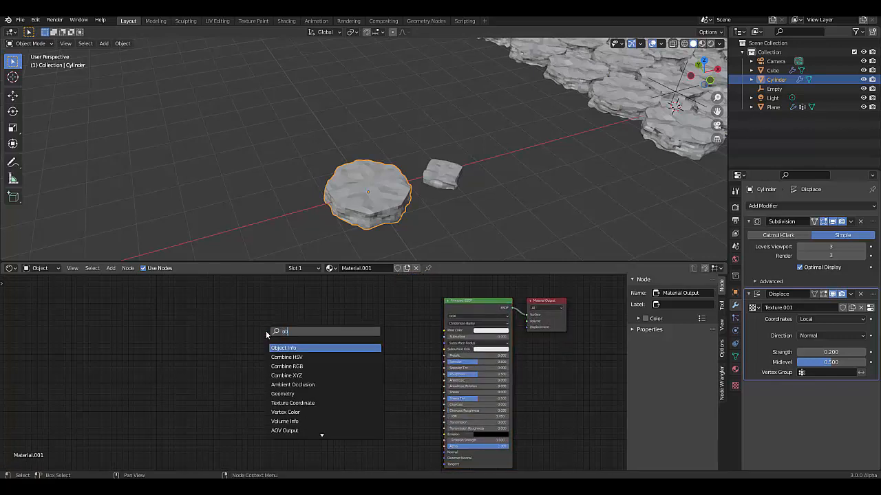
{"action": "key", "text": "Return"}
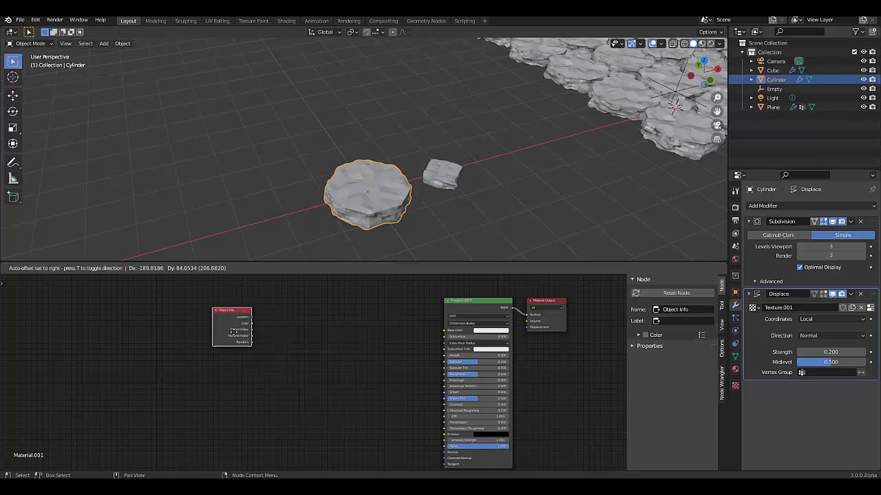
{"action": "left_click", "coordinate": [296, 320]}
Step: Add a ColorRamp node and connect its Color output to the Principled BSDF's Base Color
{"action": "key", "text": "shift+a"}
{"action": "left_click", "coordinate": [289, 323]}
{"action": "type", "text": "co"}
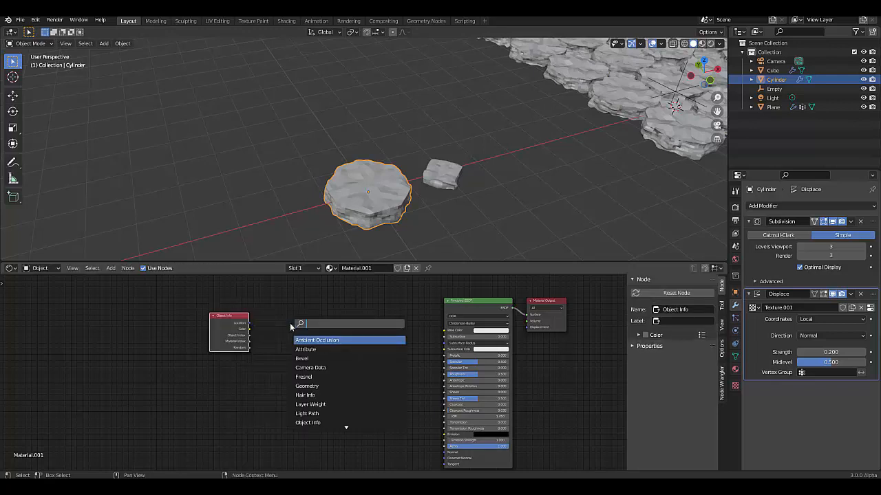
{"action": "type", "text": "lo"}
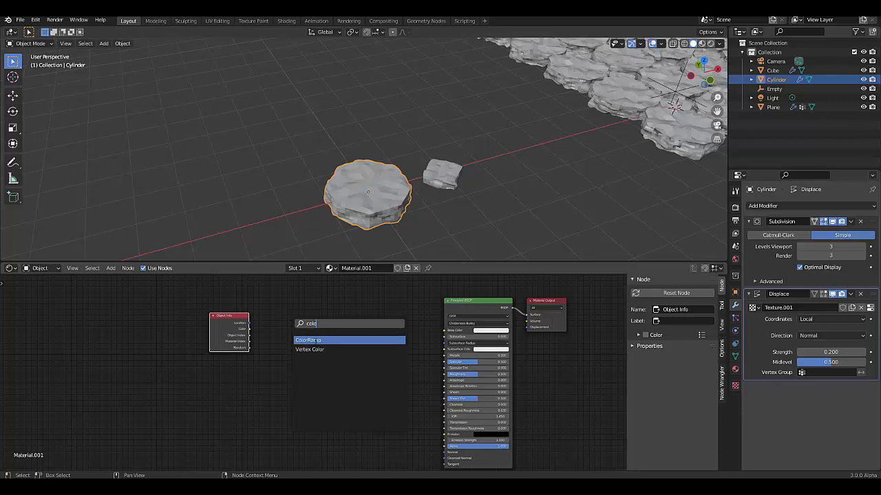
{"action": "left_click", "coordinate": [314, 341]}
{"action": "left_click", "coordinate": [319, 324]}
{"action": "left_click_drag", "start_coordinate": [362, 314], "coordinate": [445, 330]}
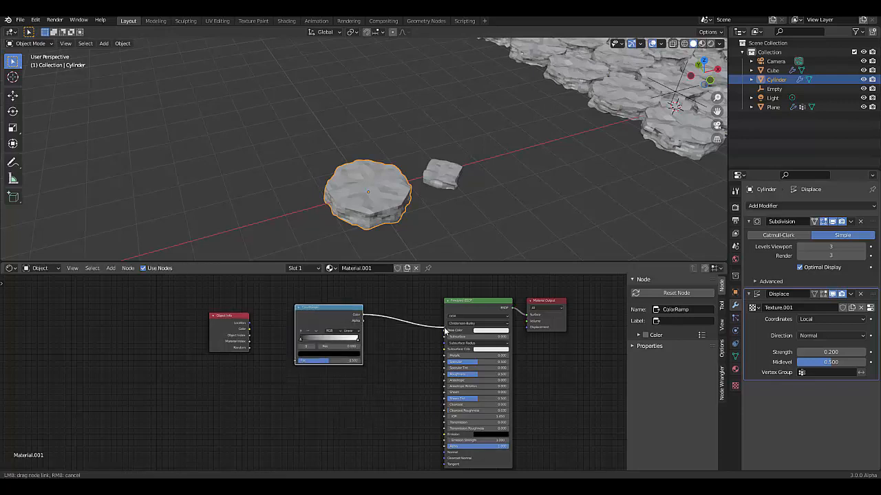
Step: Connect the Object Info node's Random output to the ColorRamp's Fac input
{"action": "scroll", "coordinate": [280, 333], "scroll_direction": "up", "scroll_amount": 3}
{"action": "scroll", "coordinate": [297, 325], "scroll_direction": "up", "scroll_amount": 1}
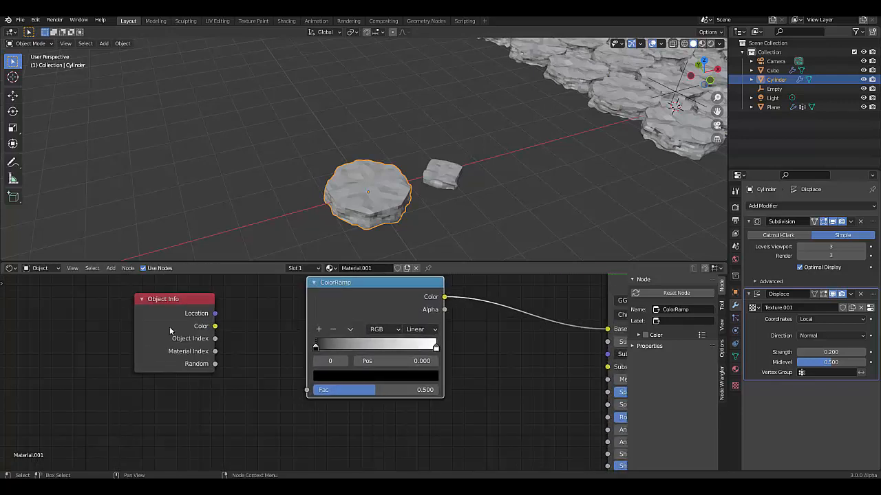
{"action": "left_click_drag", "start_coordinate": [216, 363], "coordinate": [307, 390]}
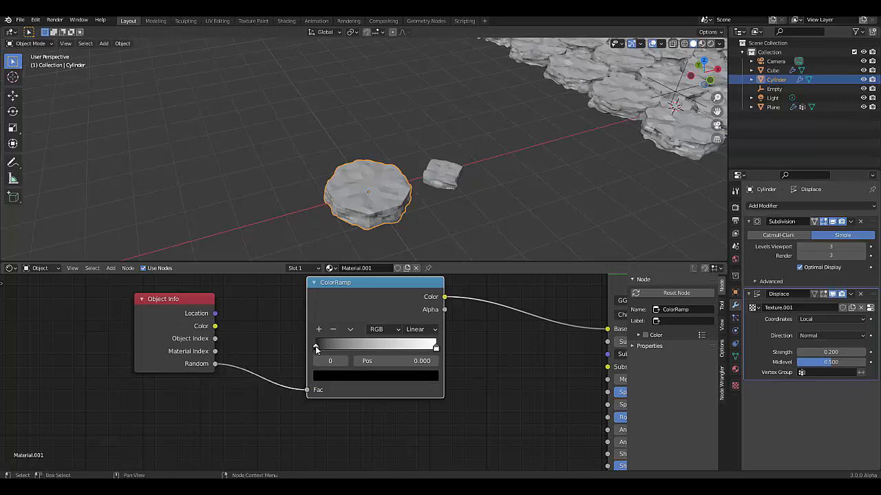
Step: Color the ColorRamp's first stop pale yellow (H 0.140, S 0.619, V 1.000) and its last stop light orange
{"action": "left_click", "coordinate": [358, 376]}
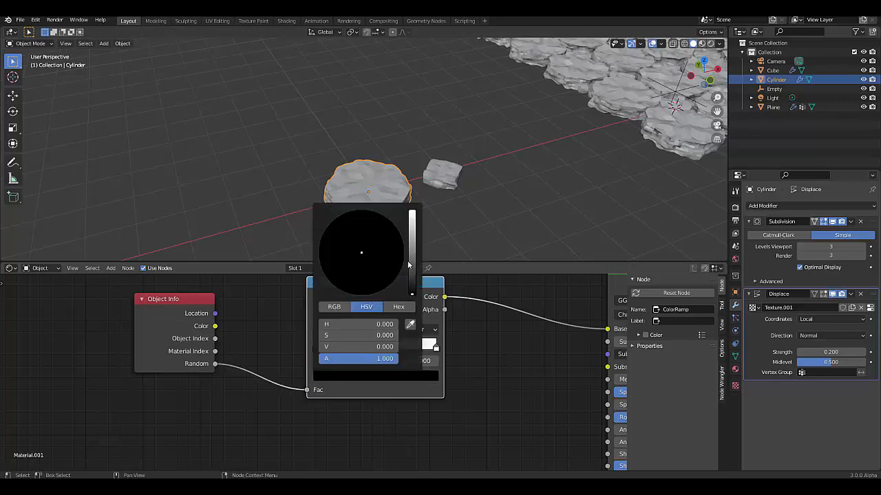
{"action": "left_click_drag", "start_coordinate": [411, 266], "coordinate": [411, 213]}
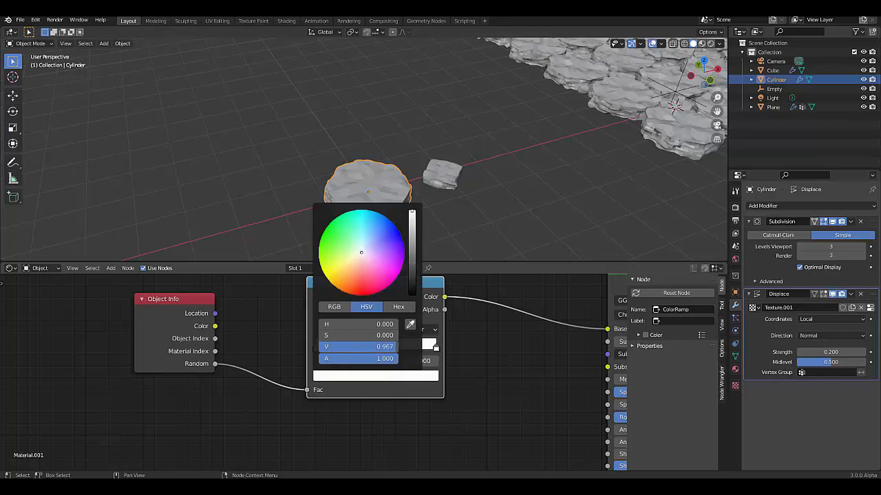
{"action": "left_click", "coordinate": [349, 261]}
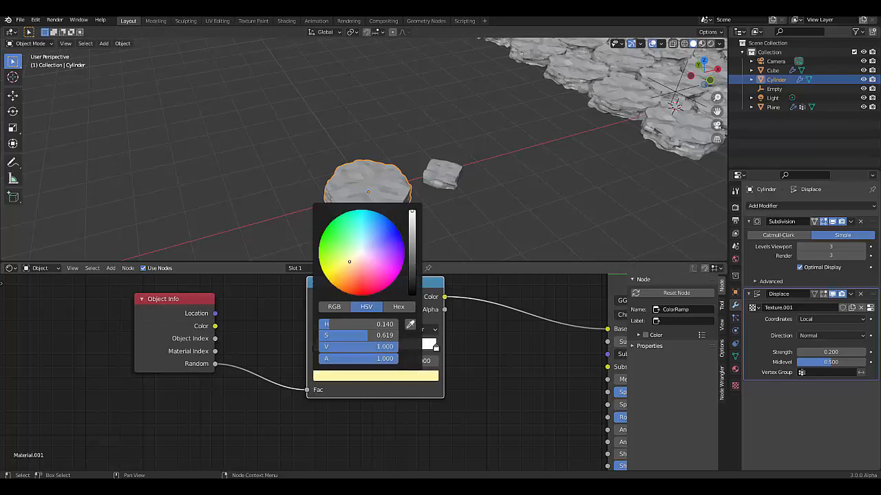
{"action": "left_click", "coordinate": [436, 346]}
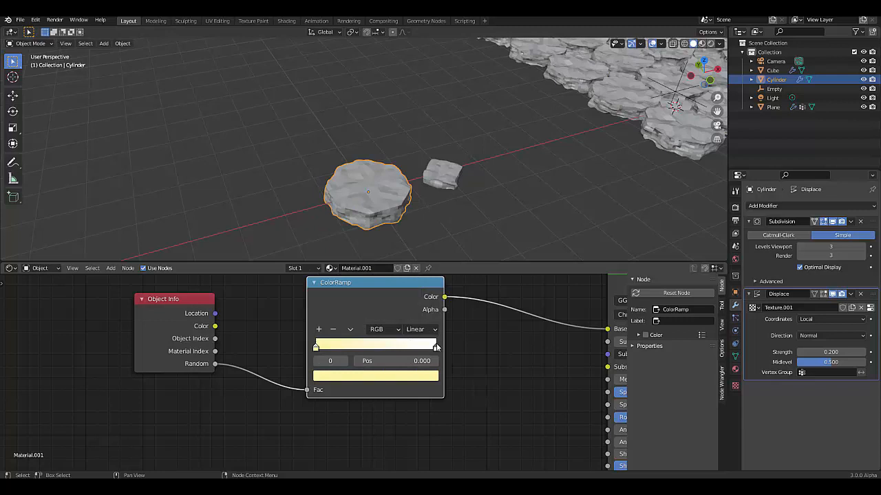
{"action": "left_click", "coordinate": [399, 377]}
{"action": "left_click", "coordinate": [351, 270]}
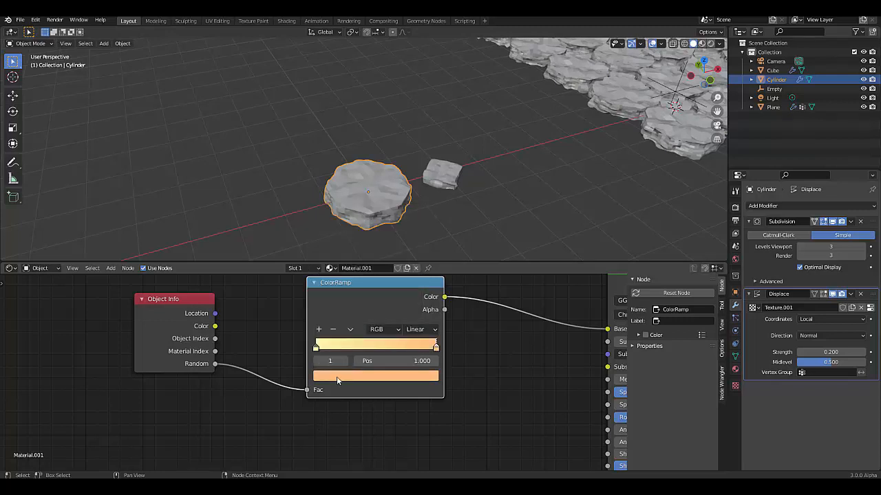
Step: Shift the ColorRamp's yellow stop inward and add a third stop, moving it toward the yellow end
{"action": "left_click_drag", "start_coordinate": [315, 348], "coordinate": [331, 350]}
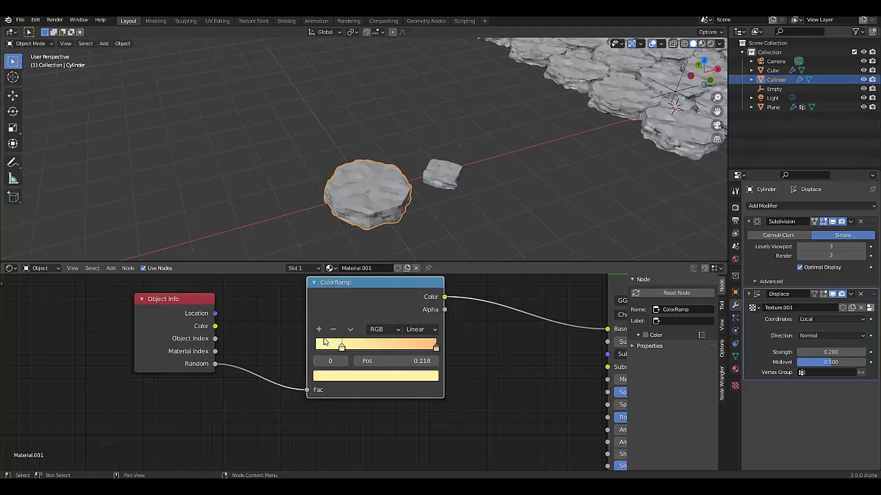
{"action": "left_click", "coordinate": [322, 333]}
{"action": "left_click_drag", "start_coordinate": [389, 349], "coordinate": [359, 347]}
Step: Change the color of the ColorRamp's stop at position 0 to a near-white cream
{"action": "left_click", "coordinate": [315, 349]}
{"action": "left_click", "coordinate": [339, 377]}
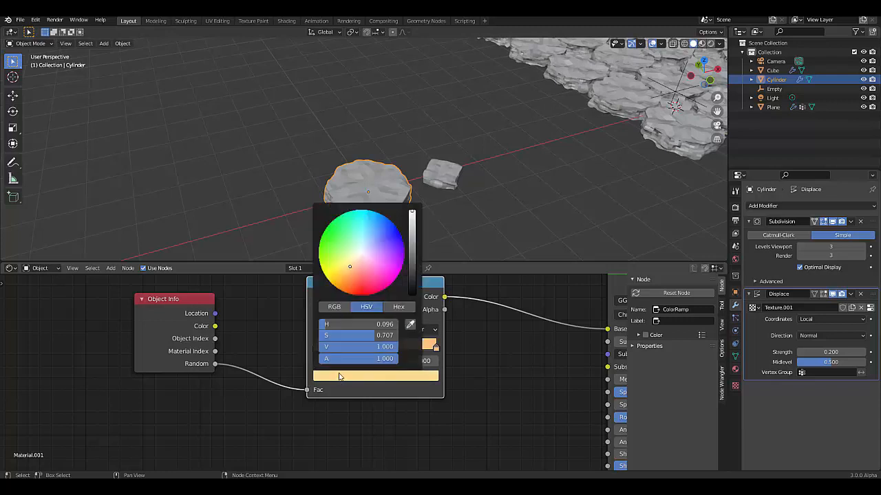
{"action": "left_click_drag", "start_coordinate": [351, 274], "coordinate": [358, 256]}
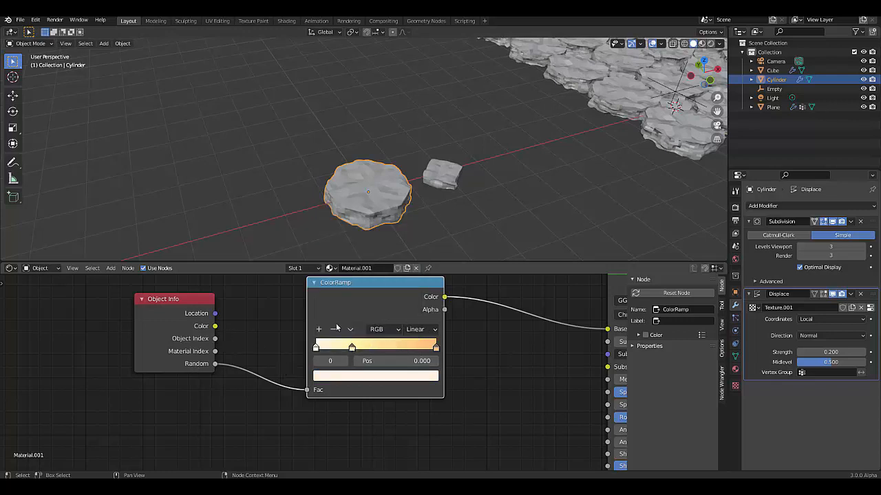
Step: Copy the Object Info and ColorRamp nodes from the octagonal tile's material
{"action": "scroll", "coordinate": [257, 372], "scroll_direction": "down", "scroll_amount": 3}
{"action": "scroll", "coordinate": [488, 360], "scroll_direction": "up", "scroll_amount": 1}
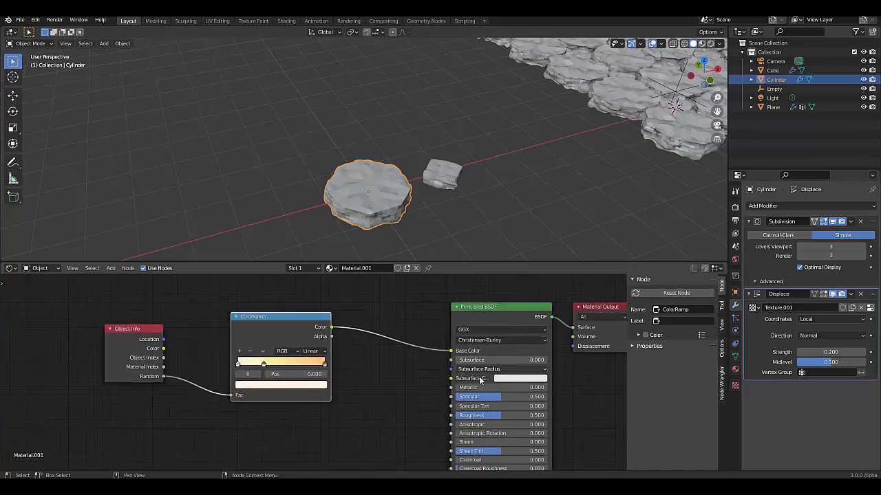
{"action": "scroll", "coordinate": [481, 381], "scroll_direction": "up", "scroll_amount": 1}
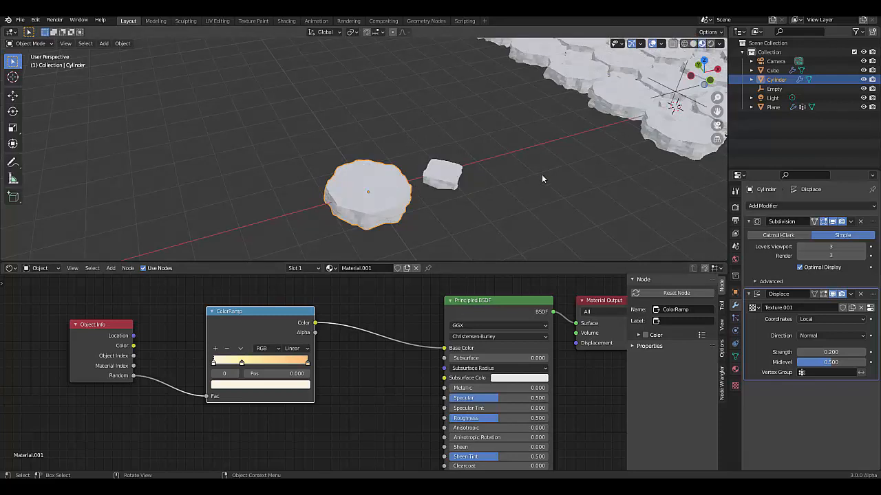
{"action": "scroll", "coordinate": [390, 418], "scroll_direction": "down", "scroll_amount": 1}
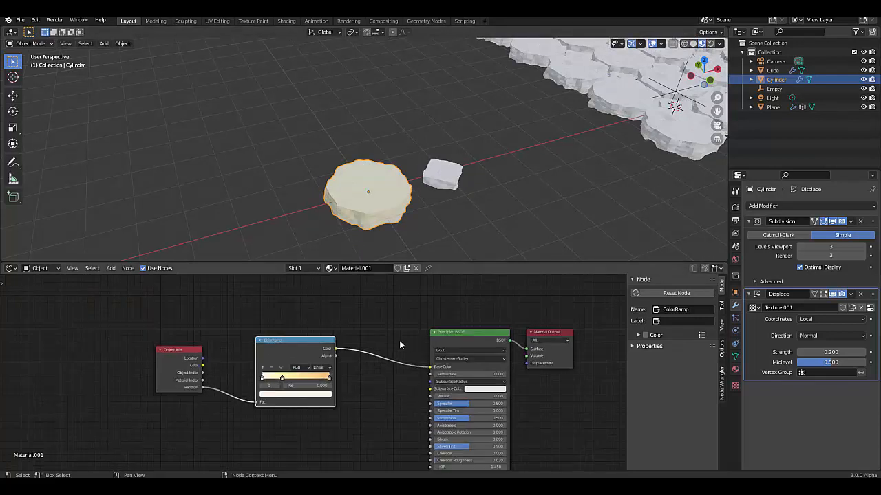
{"action": "scroll", "coordinate": [399, 340], "scroll_direction": "up", "scroll_amount": 1}
{"action": "left_click_drag", "start_coordinate": [98, 300], "coordinate": [393, 467]}
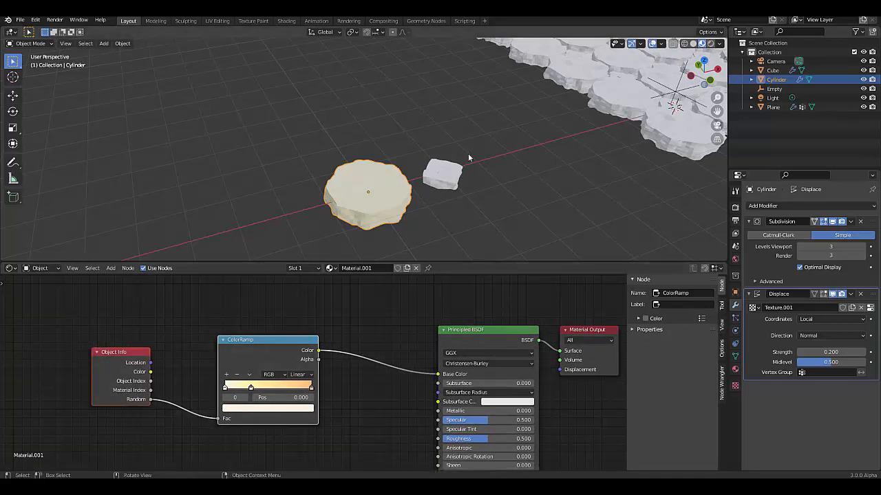
Step: Give the small square tile a new material, paste the copied nodes and connect the ColorRamp's Color output to Base Color
{"action": "left_click", "coordinate": [458, 181]}
{"action": "left_click", "coordinate": [389, 268]}
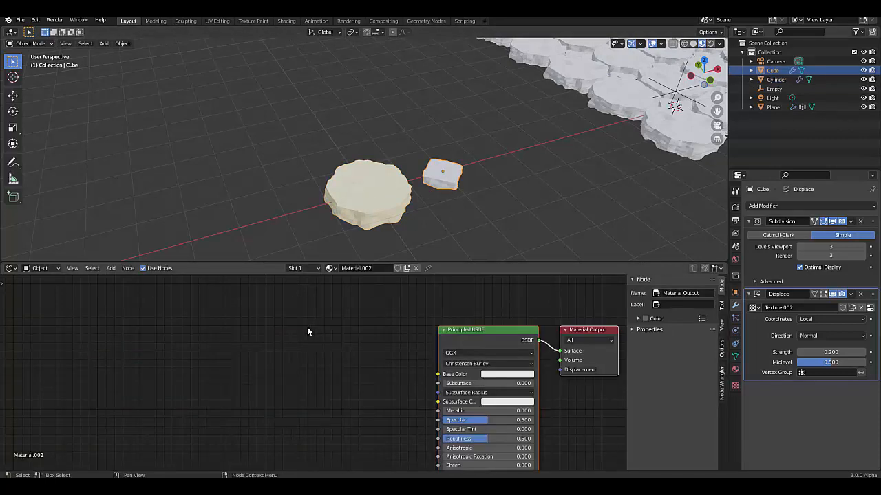
{"action": "key", "text": "ctrl+v"}
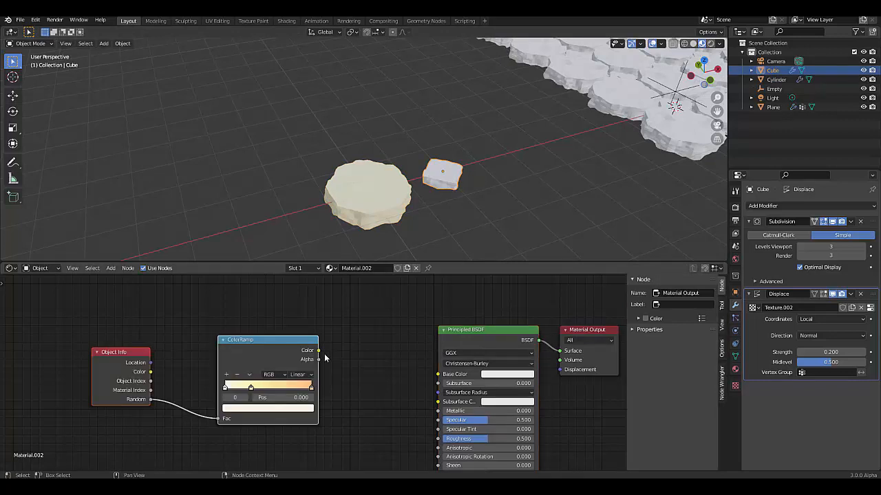
{"action": "left_click_drag", "start_coordinate": [317, 352], "coordinate": [434, 379]}
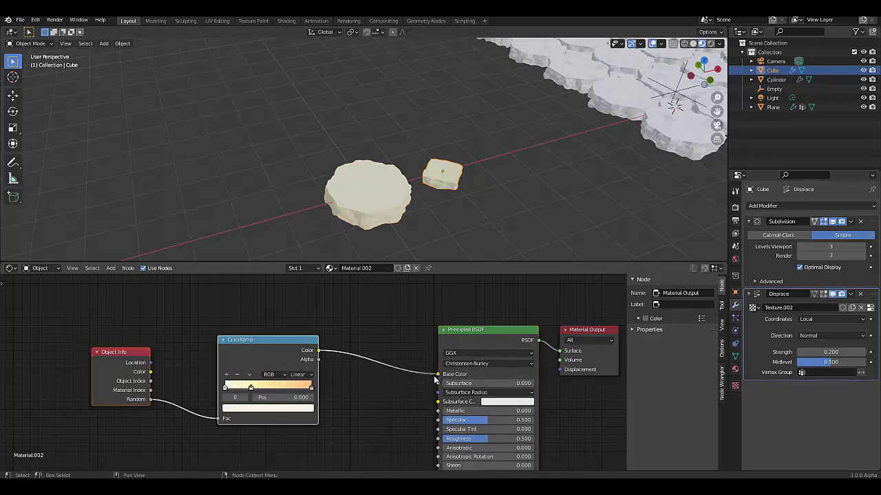
Step: Apply Shade Smooth to both the octagonal tile and the small square tile
{"action": "scroll", "coordinate": [336, 217], "scroll_direction": "up", "scroll_amount": 3}
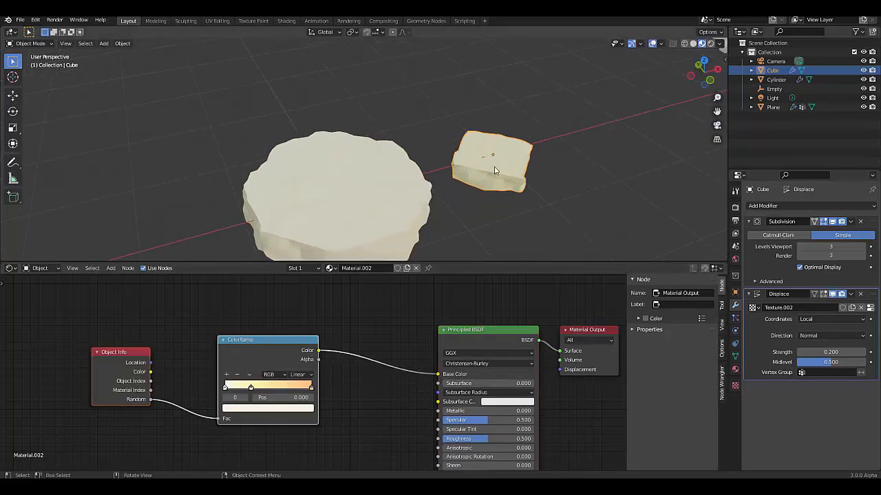
{"action": "scroll", "coordinate": [364, 212], "scroll_direction": "down", "scroll_amount": 5}
{"action": "left_click", "coordinate": [346, 226]}
{"action": "right_click", "coordinate": [341, 212]}
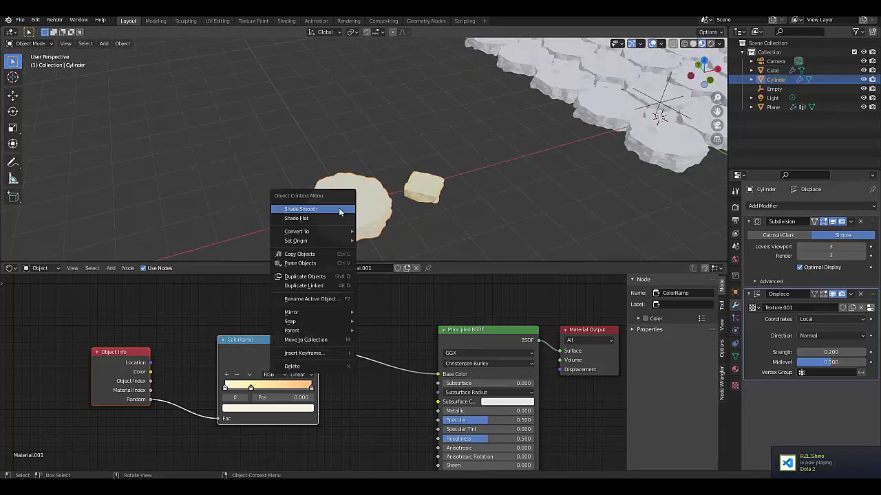
{"action": "left_click", "coordinate": [339, 209]}
{"action": "left_click", "coordinate": [435, 197]}
{"action": "right_click", "coordinate": [437, 198]}
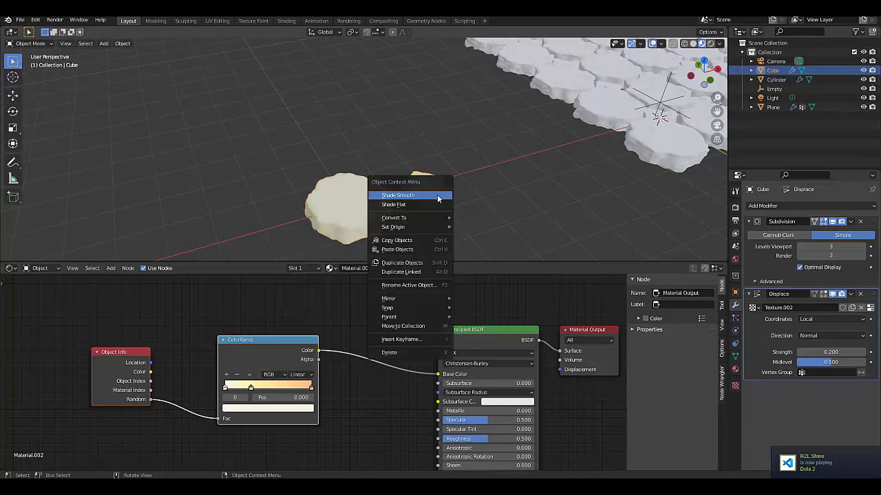
{"action": "left_click", "coordinate": [437, 198]}
Step: Examine the random color distribution across the tile floor in Edit Mode, then return to Object Mode
{"action": "scroll", "coordinate": [306, 217], "scroll_direction": "down", "scroll_amount": 5}
{"action": "scroll", "coordinate": [409, 206], "scroll_direction": "up", "scroll_amount": 8}
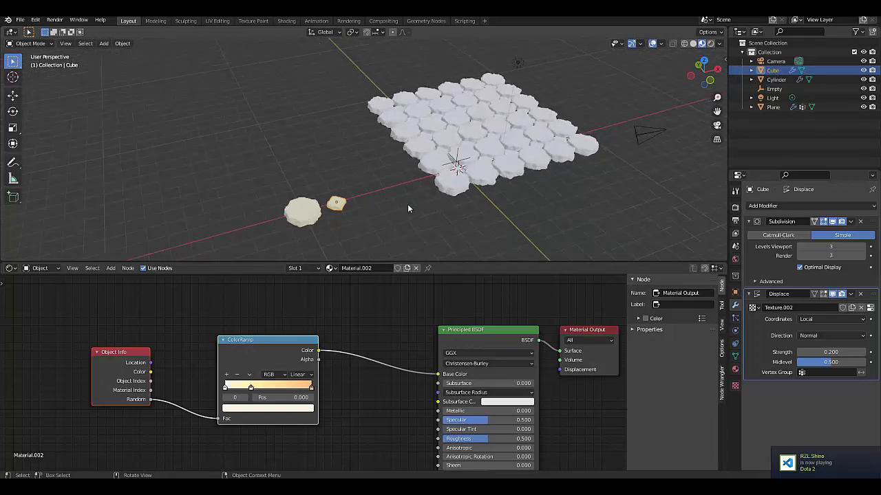
{"action": "left_click", "coordinate": [481, 166]}
{"action": "scroll", "coordinate": [481, 166], "scroll_direction": "down", "scroll_amount": 5}
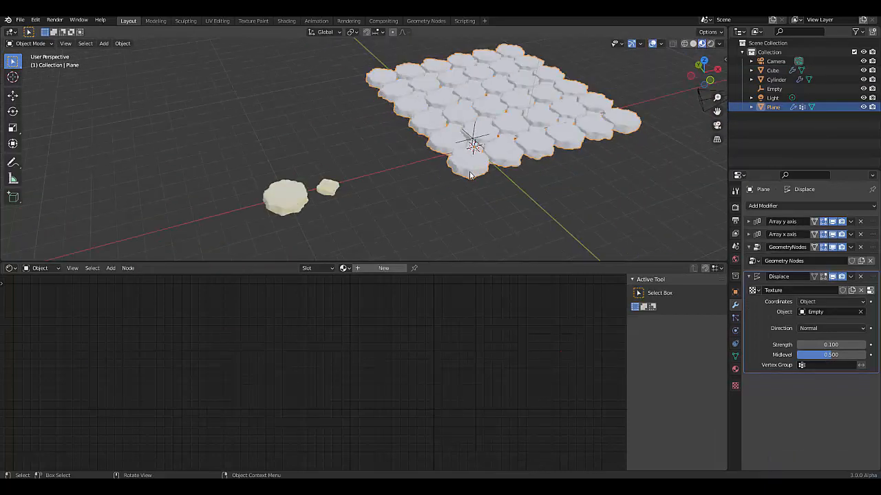
{"action": "scroll", "coordinate": [509, 164], "scroll_direction": "up", "scroll_amount": 4}
{"action": "key", "text": "Tab"}
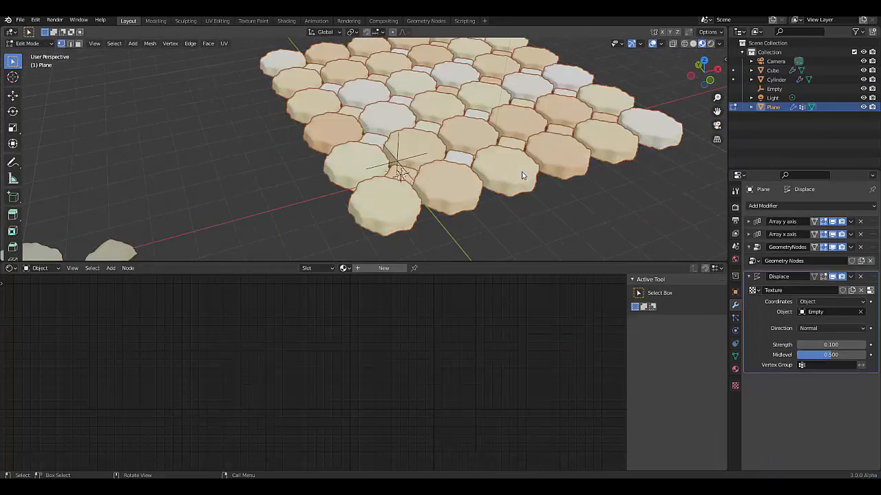
{"action": "scroll", "coordinate": [519, 199], "scroll_direction": "down", "scroll_amount": 4}
{"action": "scroll", "coordinate": [517, 192], "scroll_direction": "up", "scroll_amount": 4}
{"action": "middle_click_drag", "start_coordinate": [516, 186], "coordinate": [489, 182]}
{"action": "scroll", "coordinate": [509, 156], "scroll_direction": "down", "scroll_amount": 1}
{"action": "scroll", "coordinate": [509, 155], "scroll_direction": "down", "scroll_amount": 6}
{"action": "scroll", "coordinate": [484, 149], "scroll_direction": "up", "scroll_amount": 7}
{"action": "scroll", "coordinate": [489, 182], "scroll_direction": "down", "scroll_amount": 12}
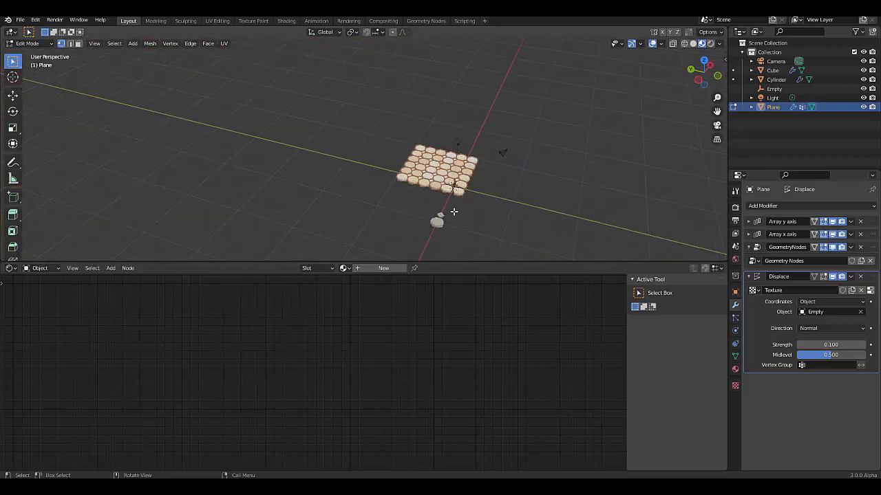
{"action": "scroll", "coordinate": [489, 209], "scroll_direction": "up", "scroll_amount": 4}
{"action": "key", "text": "Tab"}
Step: Set the Subdivision modifier's viewport and render levels to 4 on both the octagonal and square tiles
{"action": "scroll", "coordinate": [512, 187], "scroll_direction": "down", "scroll_amount": 3}
{"action": "scroll", "coordinate": [457, 217], "scroll_direction": "up", "scroll_amount": 6}
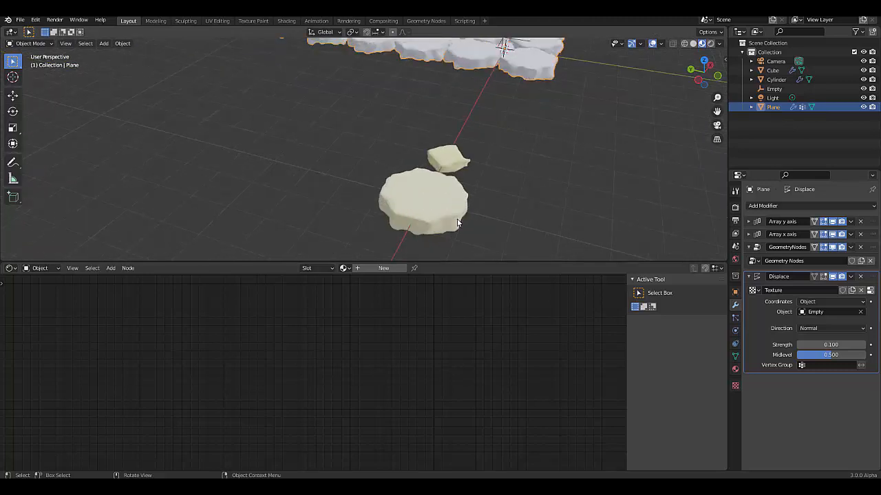
{"action": "left_click", "coordinate": [455, 219]}
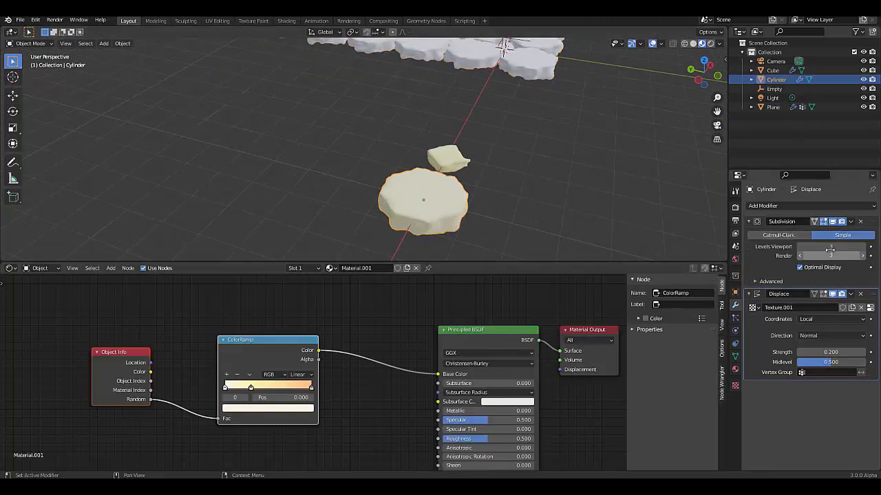
{"action": "left_click", "coordinate": [863, 247]}
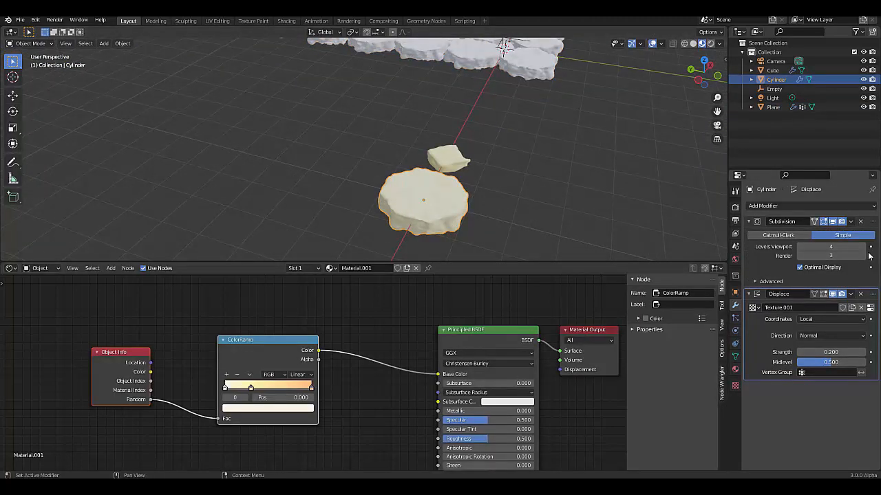
{"action": "left_click", "coordinate": [864, 256]}
{"action": "left_click", "coordinate": [450, 159]}
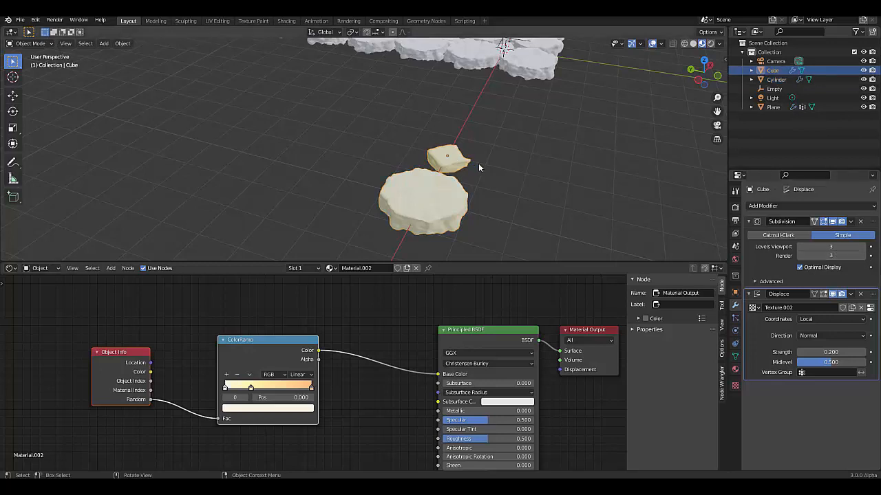
{"action": "left_click", "coordinate": [864, 247]}
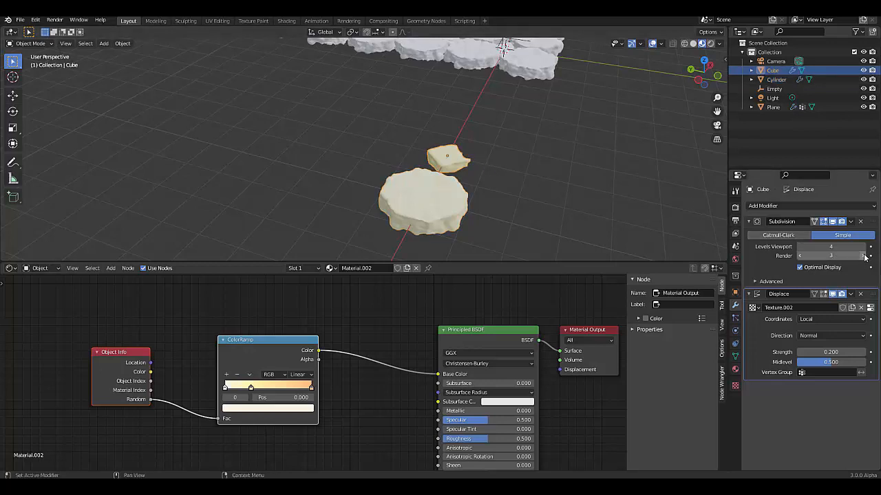
{"action": "left_click", "coordinate": [863, 256]}
Step: Remove the cream stop from the square tile's ColorRamp and move the pale yellow stop to position 0
{"action": "middle_click_drag", "start_coordinate": [249, 157], "coordinate": [332, 98]}
{"action": "scroll", "coordinate": [332, 99], "scroll_direction": "up", "scroll_amount": 5}
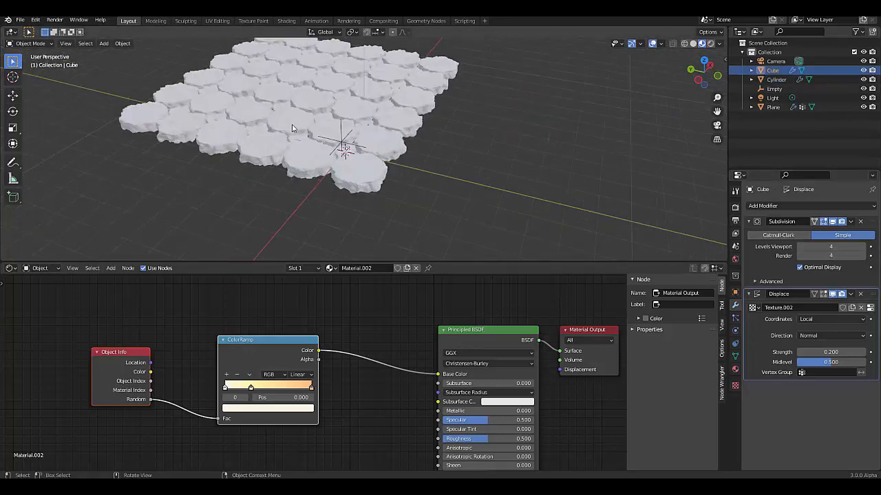
{"action": "scroll", "coordinate": [229, 390], "scroll_direction": "up", "scroll_amount": 4}
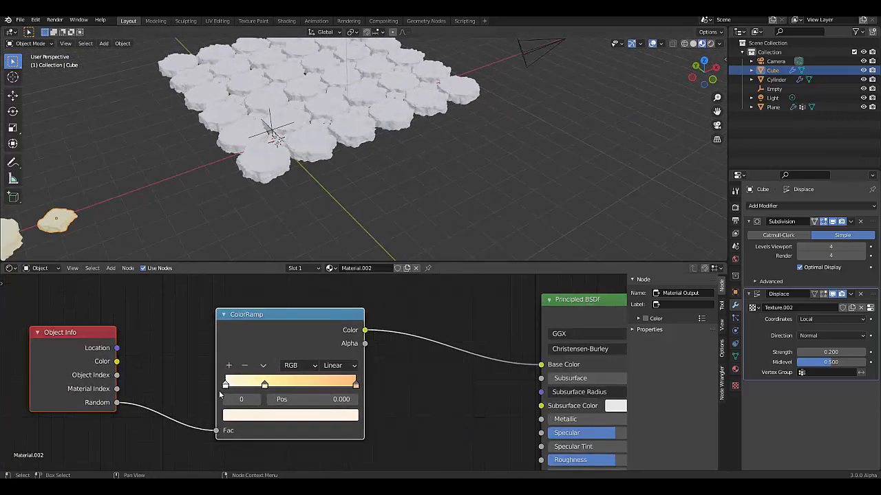
{"action": "left_click", "coordinate": [255, 354]}
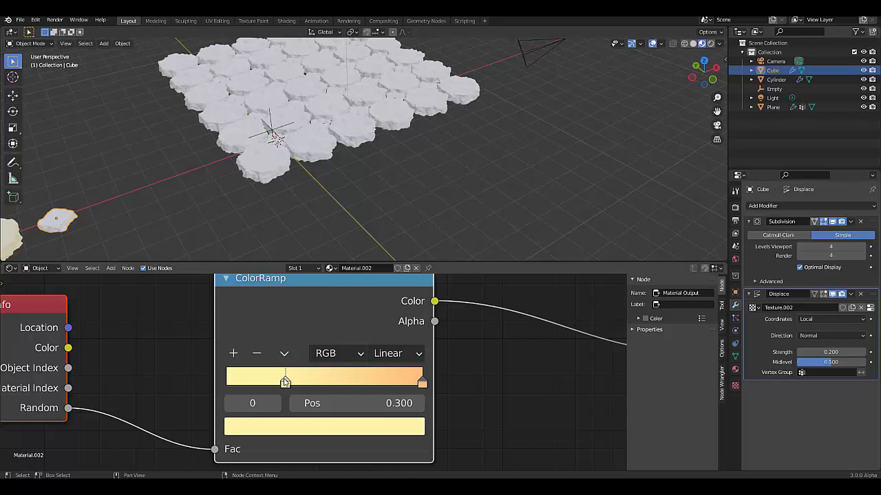
{"action": "left_click_drag", "start_coordinate": [285, 381], "coordinate": [188, 381]}
Step: Remove the cream stop from the octagonal tile's ColorRamp and move its pale yellow stop to position 0
{"action": "scroll", "coordinate": [201, 213], "scroll_direction": "down", "scroll_amount": 3}
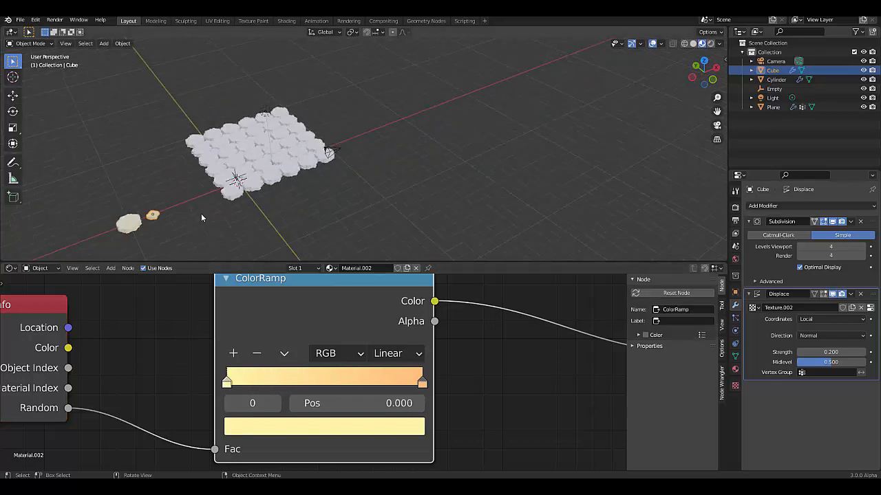
{"action": "middle_click_drag", "start_coordinate": [201, 214], "coordinate": [136, 233]}
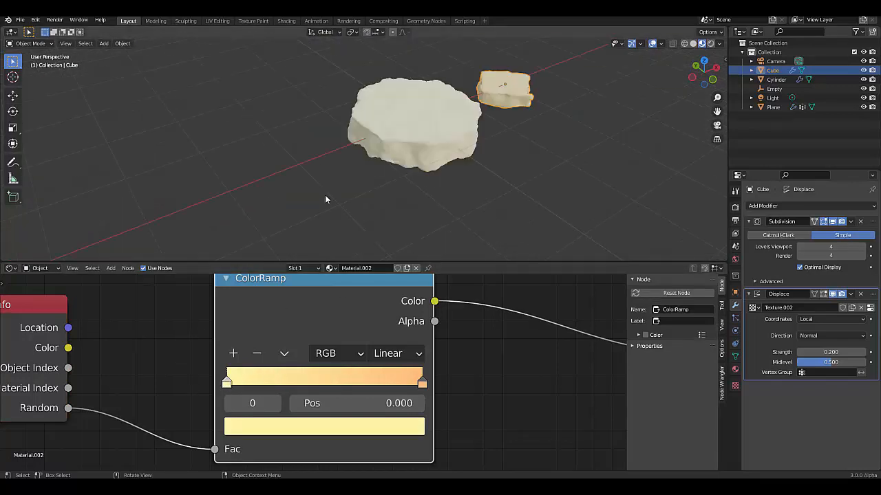
{"action": "middle_click_drag", "start_coordinate": [326, 196], "coordinate": [377, 180]}
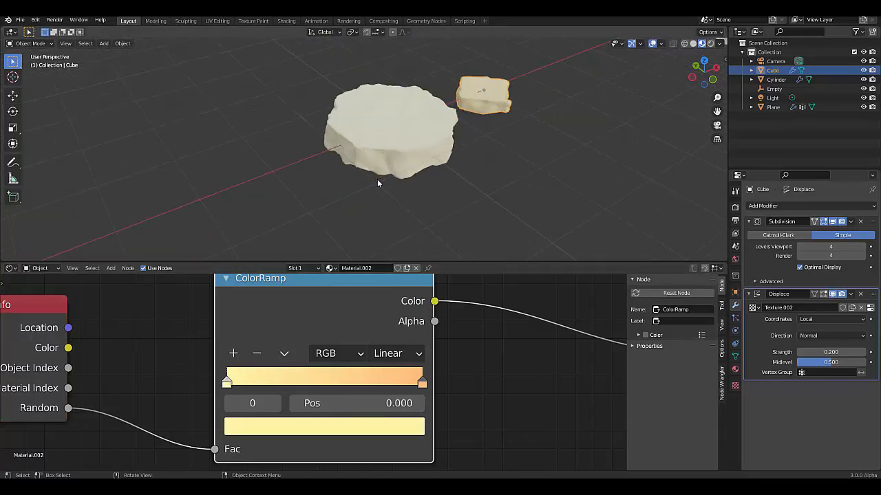
{"action": "left_click", "coordinate": [379, 165]}
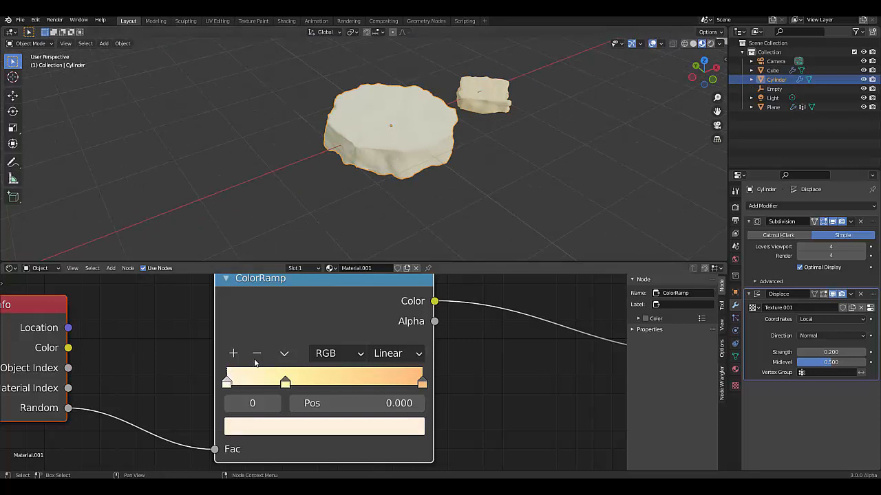
{"action": "left_click", "coordinate": [227, 384]}
{"action": "left_click_drag", "start_coordinate": [286, 383], "coordinate": [208, 352]}
Step: Enter Edit Mode on the tile floor and set its Displace modifier's strength to 0.200
{"action": "scroll", "coordinate": [387, 214], "scroll_direction": "down", "scroll_amount": 6}
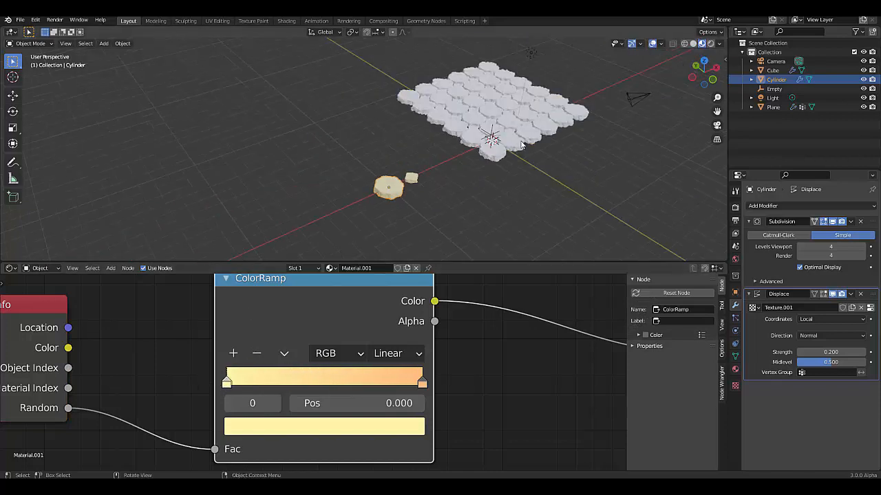
{"action": "scroll", "coordinate": [392, 196], "scroll_direction": "up", "scroll_amount": 4}
{"action": "scroll", "coordinate": [397, 182], "scroll_direction": "down", "scroll_amount": 2}
{"action": "scroll", "coordinate": [389, 193], "scroll_direction": "up", "scroll_amount": 2}
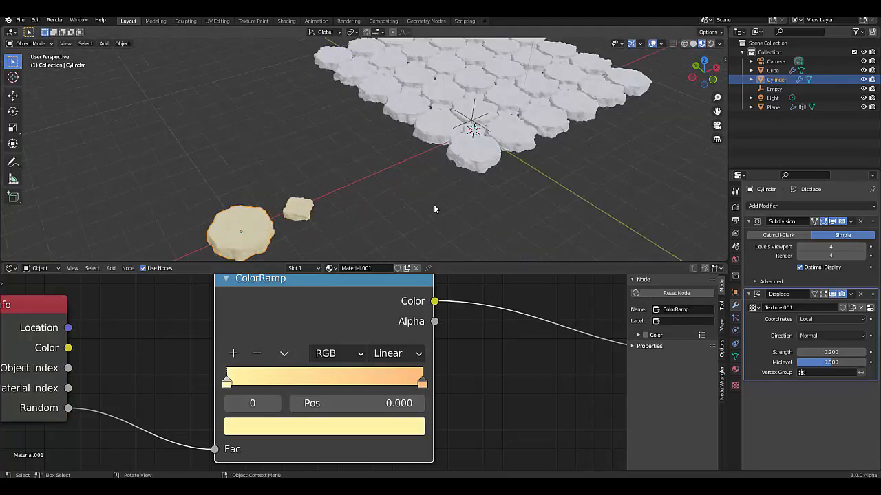
{"action": "scroll", "coordinate": [512, 173], "scroll_direction": "up", "scroll_amount": 4}
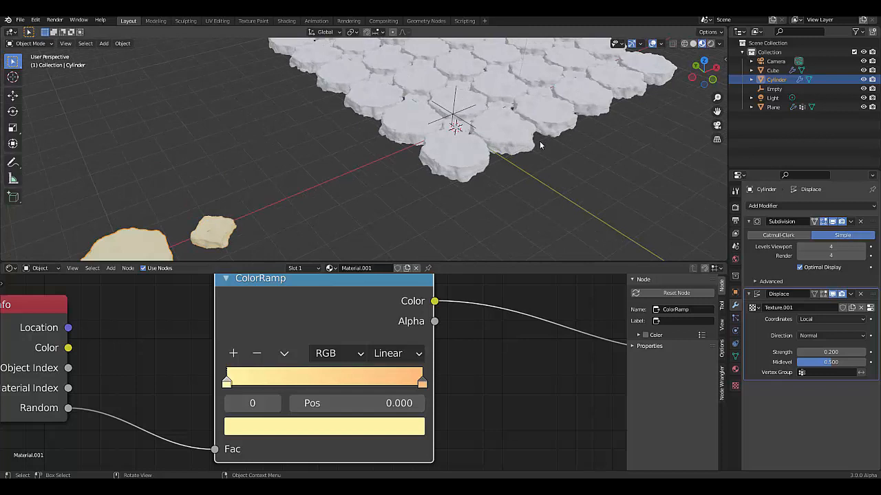
{"action": "left_click", "coordinate": [425, 166]}
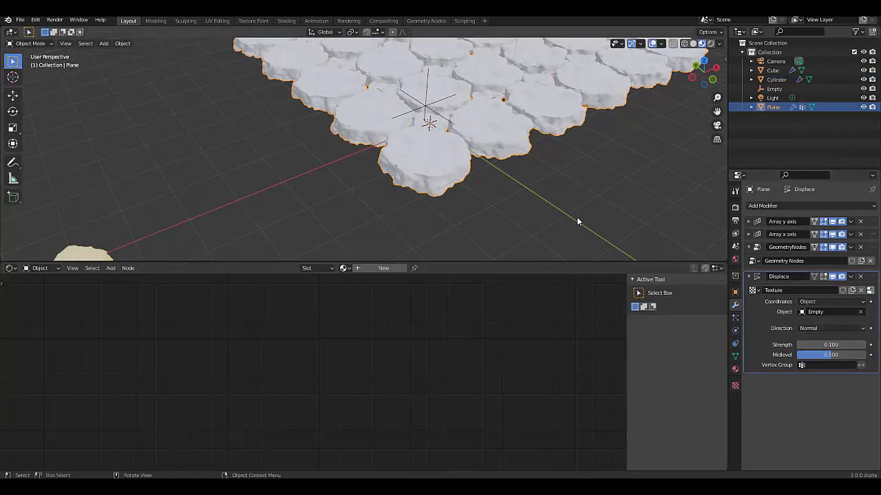
{"action": "scroll", "coordinate": [492, 146], "scroll_direction": "down", "scroll_amount": 5}
{"action": "scroll", "coordinate": [492, 146], "scroll_direction": "up", "scroll_amount": 3}
{"action": "key", "text": "Tab"}
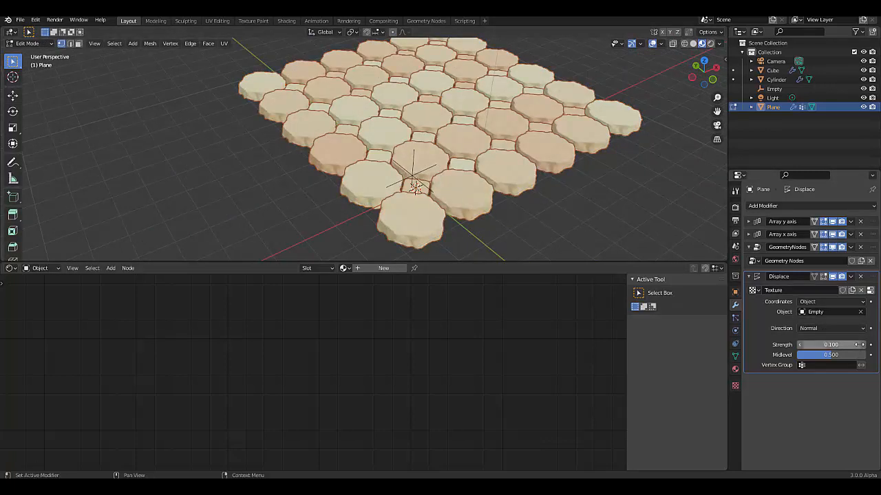
{"action": "left_click", "coordinate": [862, 345]}
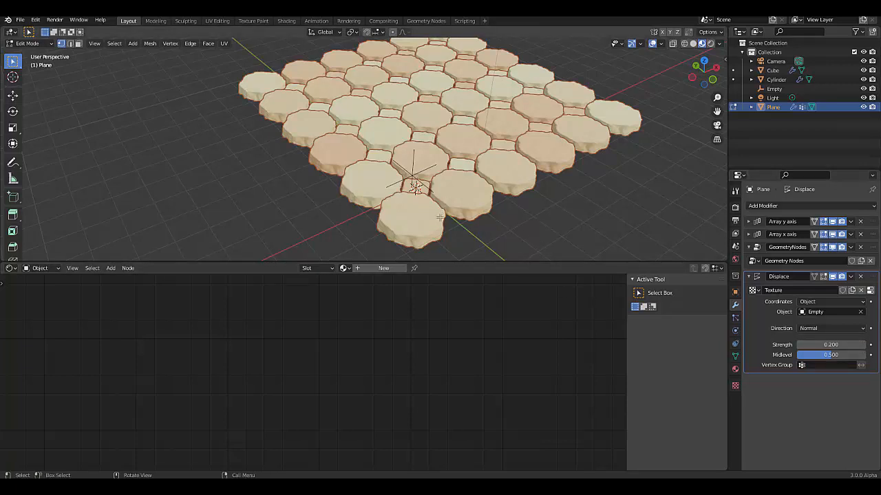
Step: Set the count of the floor's Array y axis modifier to 10
{"action": "scroll", "coordinate": [440, 218], "scroll_direction": "up", "scroll_amount": 3}
{"action": "middle_click_drag", "start_coordinate": [419, 227], "coordinate": [447, 148]}
{"action": "scroll", "coordinate": [447, 147], "scroll_direction": "up", "scroll_amount": 4}
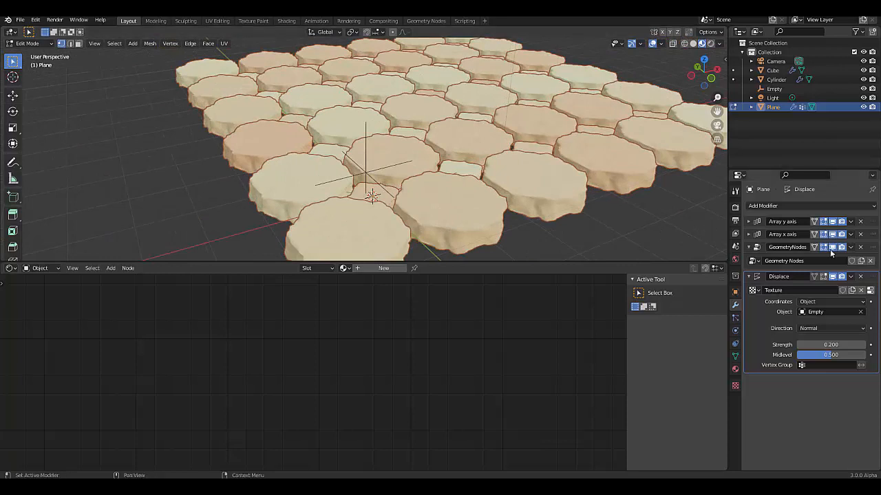
{"action": "left_click", "coordinate": [749, 221]}
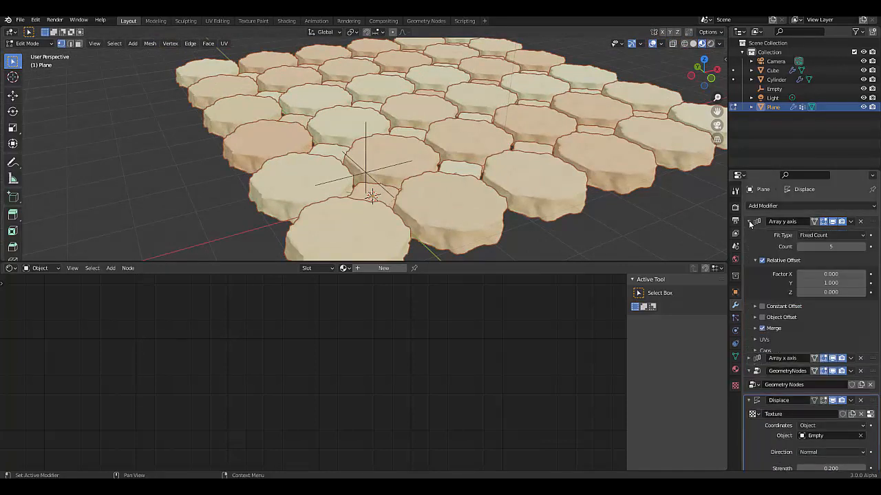
{"action": "left_click", "coordinate": [846, 247]}
{"action": "type", "text": "5"}
{"action": "key", "text": "Return"}
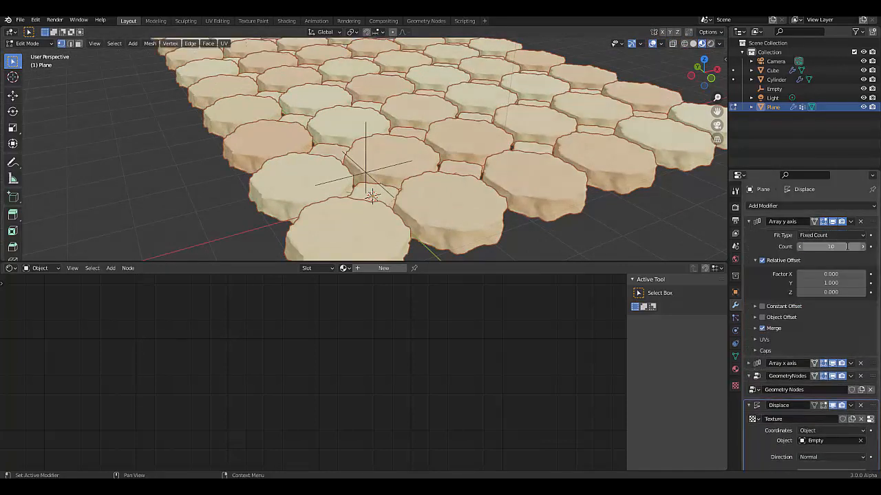
Step: Set the count of the tile floor's Array x axis modifier to 30
{"action": "scroll", "coordinate": [474, 134], "scroll_direction": "down", "scroll_amount": 3}
{"action": "scroll", "coordinate": [269, 110], "scroll_direction": "down", "scroll_amount": 3}
{"action": "scroll", "coordinate": [267, 111], "scroll_direction": "up", "scroll_amount": 3}
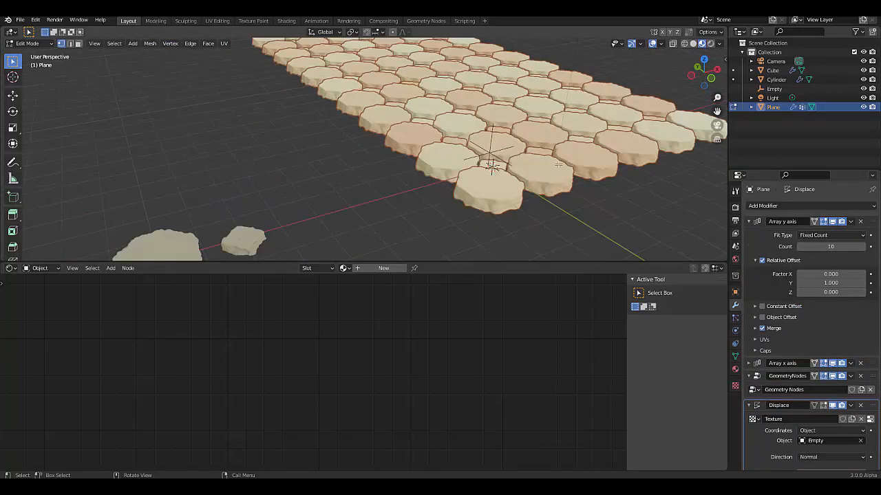
{"action": "left_click", "coordinate": [748, 221]}
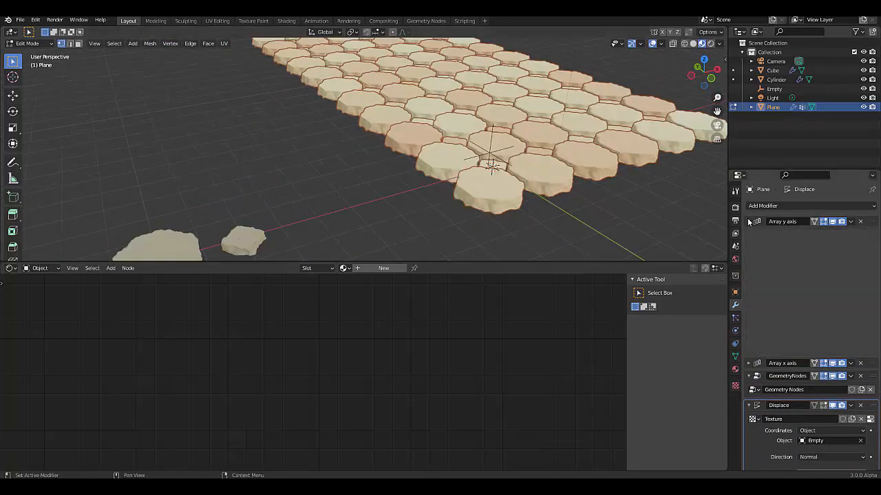
{"action": "left_click", "coordinate": [749, 234]}
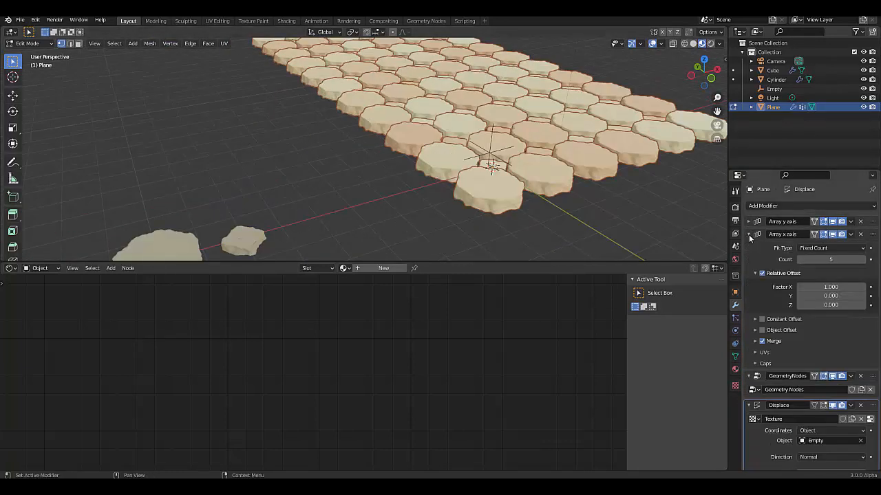
{"action": "left_click", "coordinate": [831, 260]}
{"action": "type", "text": "5"}
{"action": "key", "text": "Return"}
{"action": "scroll", "coordinate": [503, 122], "scroll_direction": "down", "scroll_amount": 5}
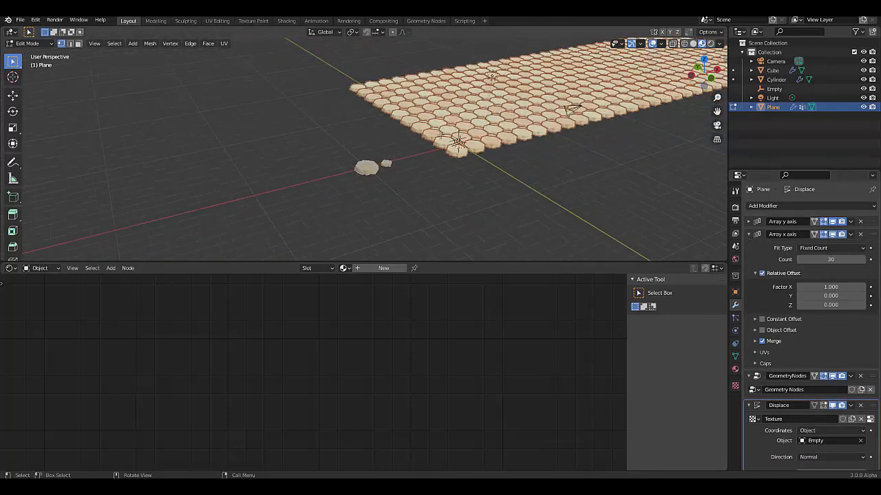
Step: Examine the enlarged tile floor and the displaced edges of its corner tiles from a low angle
{"action": "scroll", "coordinate": [506, 122], "scroll_direction": "up", "scroll_amount": 6}
{"action": "middle_click_drag", "start_coordinate": [523, 120], "coordinate": [556, 135]}
{"action": "middle_click_drag", "start_coordinate": [267, 234], "coordinate": [354, 221], "text": "shift"}
{"action": "scroll", "coordinate": [385, 220], "scroll_direction": "up", "scroll_amount": 6}
{"action": "middle_click_drag", "start_coordinate": [450, 206], "coordinate": [438, 206]}
{"action": "scroll", "coordinate": [459, 184], "scroll_direction": "down", "scroll_amount": 6}
{"action": "scroll", "coordinate": [460, 181], "scroll_direction": "up", "scroll_amount": 5}
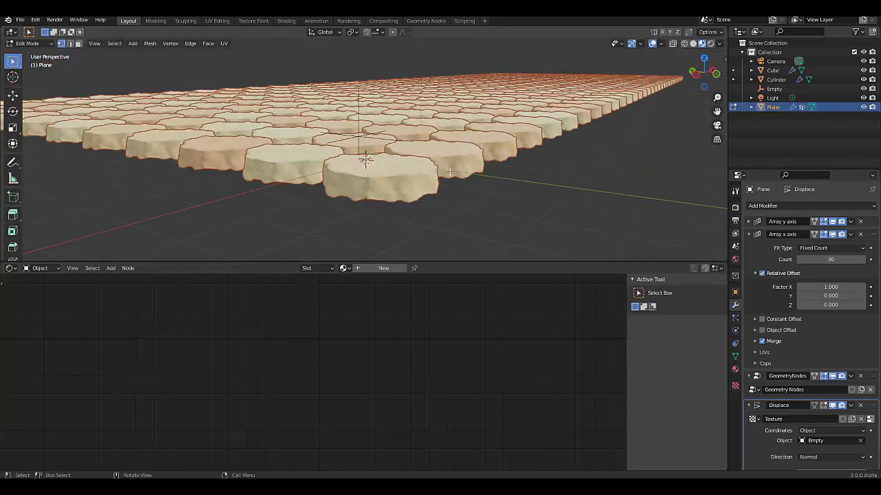
{"action": "middle_click_drag", "start_coordinate": [459, 177], "coordinate": [326, 113]}
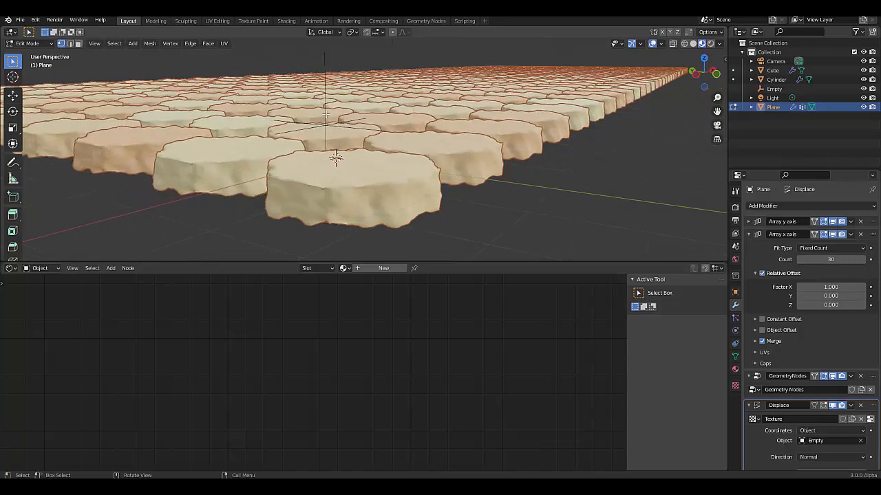
Step: Move the Empty about -0.74 m in X, 1.18 m in Y and 0.32 m in Z, and return the tile floor to Edit Mode
{"action": "key", "text": "Tab"}
{"action": "left_click", "coordinate": [324, 74]}
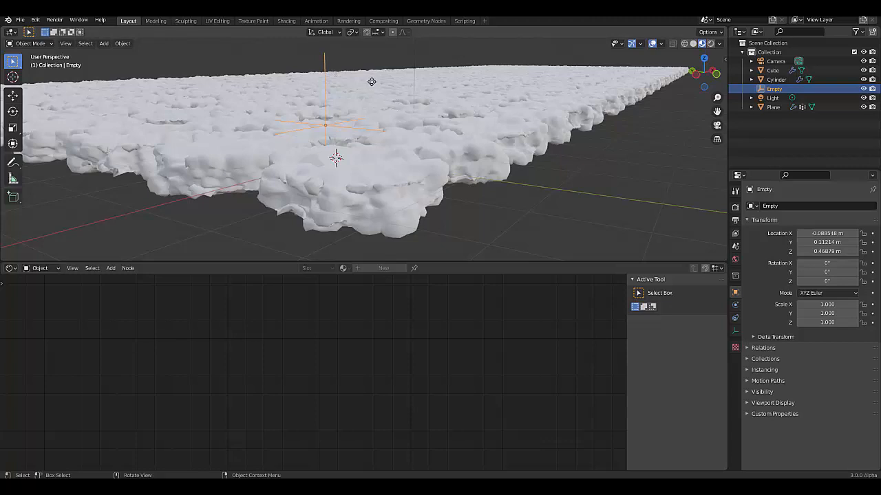
{"action": "key", "text": "g"}
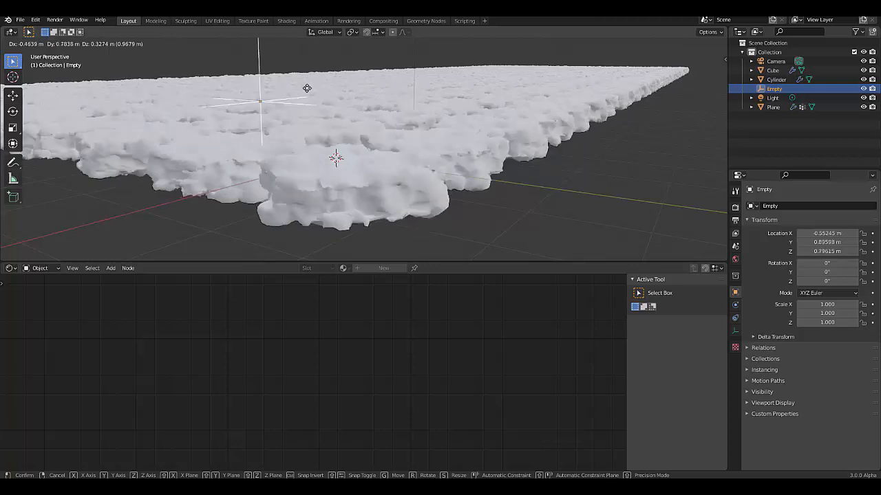
{"action": "left_click", "coordinate": [396, 114]}
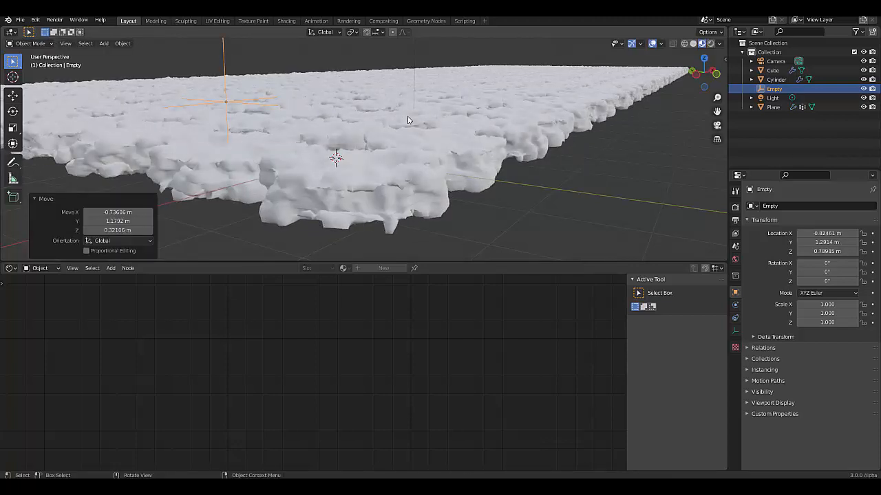
{"action": "left_click", "coordinate": [385, 166]}
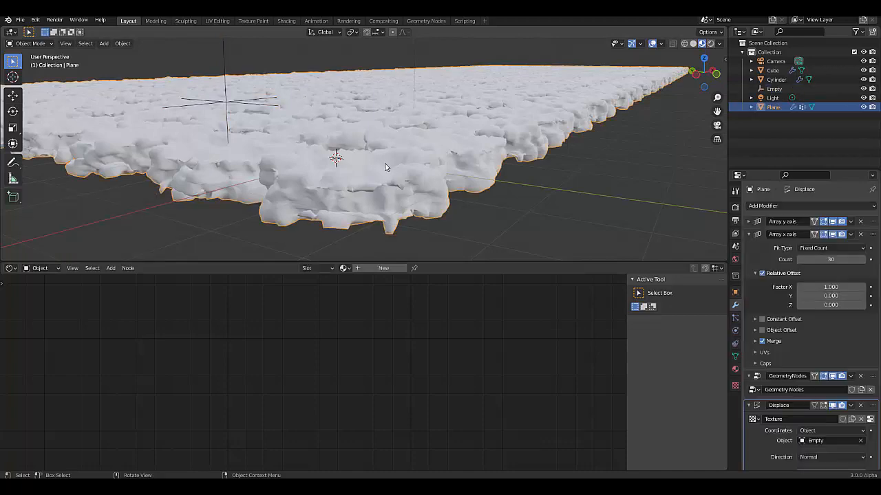
{"action": "key", "text": "Tab"}
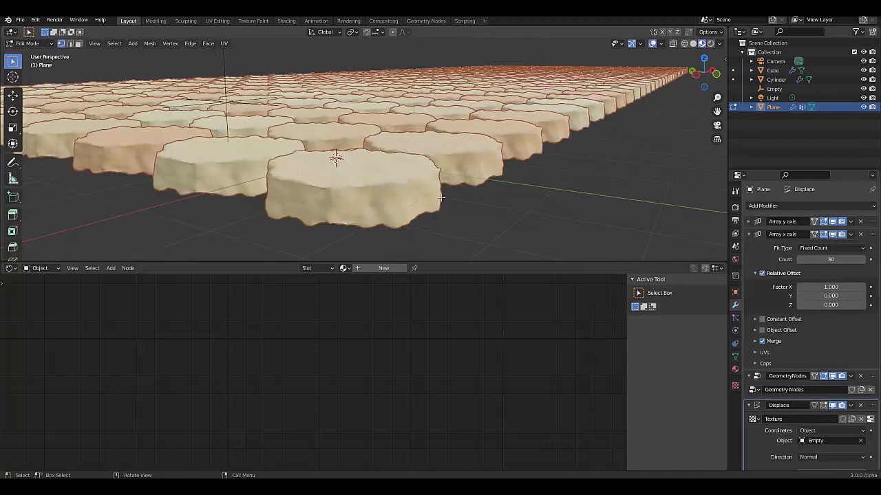
Step: Inspect the color variation and displacement across the whole tile floor from its opposite corner
{"action": "scroll", "coordinate": [441, 198], "scroll_direction": "down", "scroll_amount": 6}
{"action": "middle_click_drag", "start_coordinate": [289, 142], "coordinate": [380, 145]}
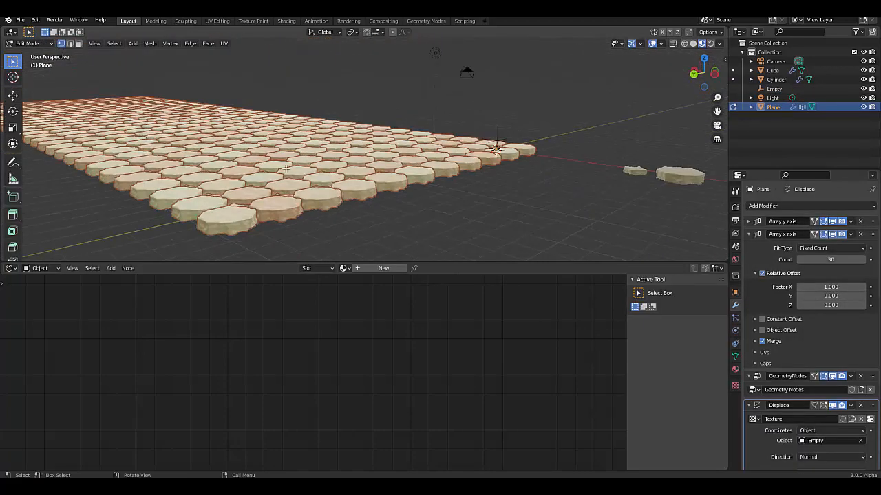
{"action": "scroll", "coordinate": [285, 169], "scroll_direction": "down", "scroll_amount": 5}
{"action": "scroll", "coordinate": [212, 187], "scroll_direction": "up", "scroll_amount": 5}
{"action": "middle_click_drag", "start_coordinate": [331, 133], "coordinate": [304, 139]}
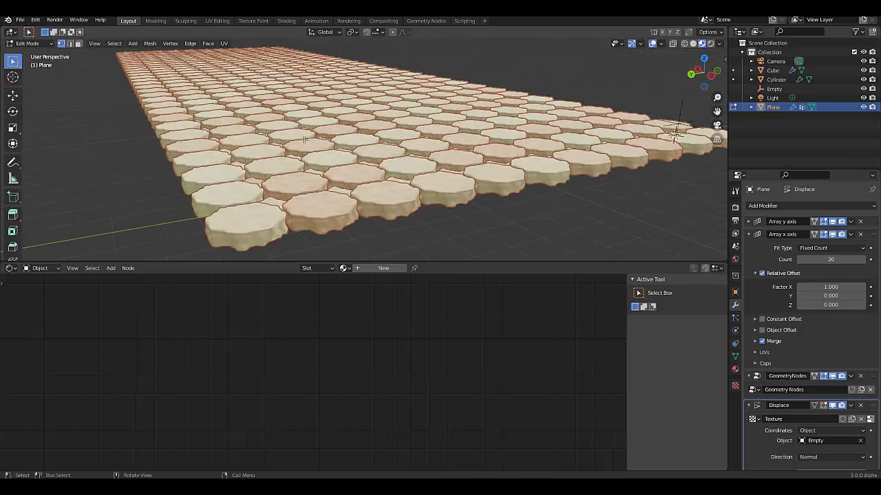
{"action": "scroll", "coordinate": [303, 140], "scroll_direction": "up", "scroll_amount": 3}
{"action": "scroll", "coordinate": [302, 140], "scroll_direction": "down", "scroll_amount": 2}
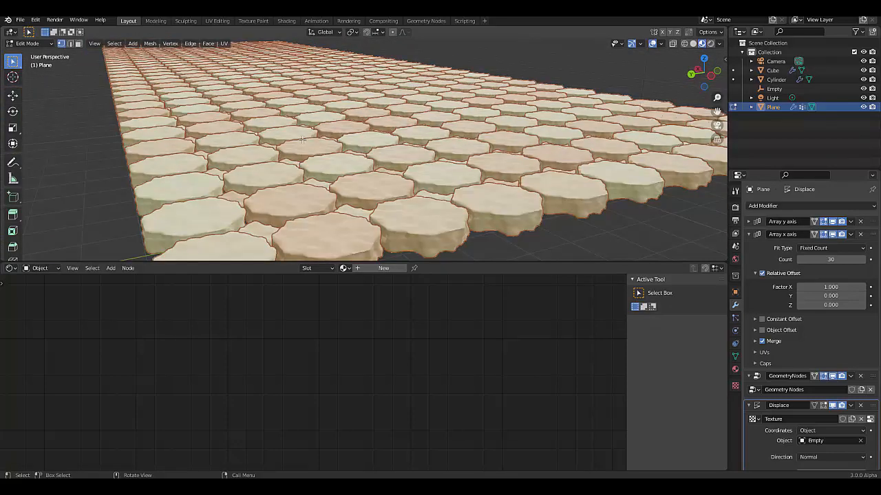
{"action": "scroll", "coordinate": [291, 147], "scroll_direction": "down", "scroll_amount": 2}
{"action": "scroll", "coordinate": [307, 161], "scroll_direction": "down", "scroll_amount": 1}
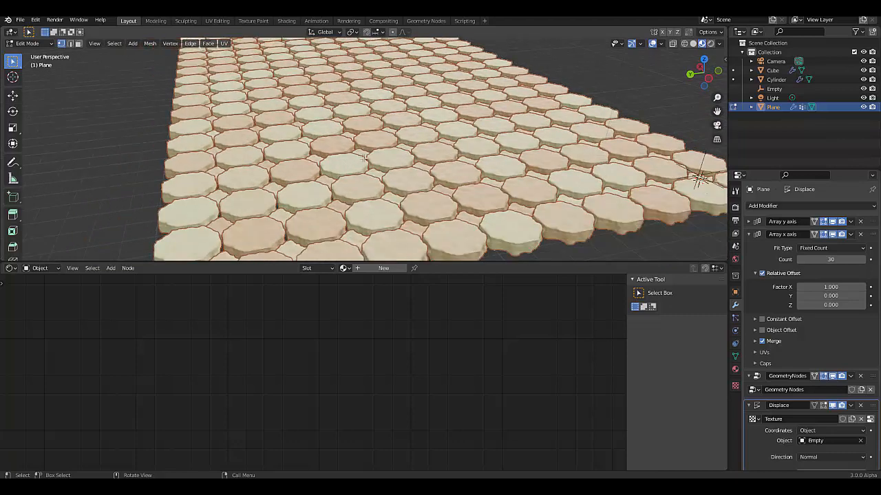
{"action": "scroll", "coordinate": [365, 158], "scroll_direction": "down", "scroll_amount": 2}
{"action": "scroll", "coordinate": [350, 169], "scroll_direction": "up", "scroll_amount": 4}
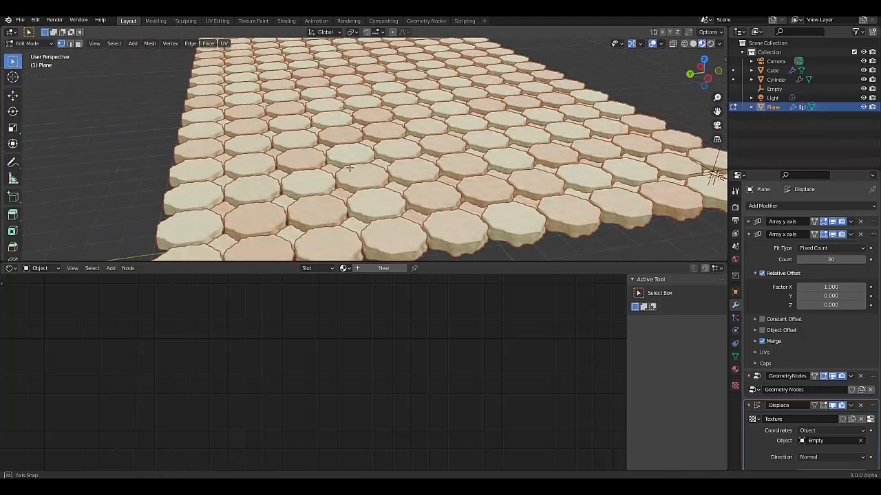